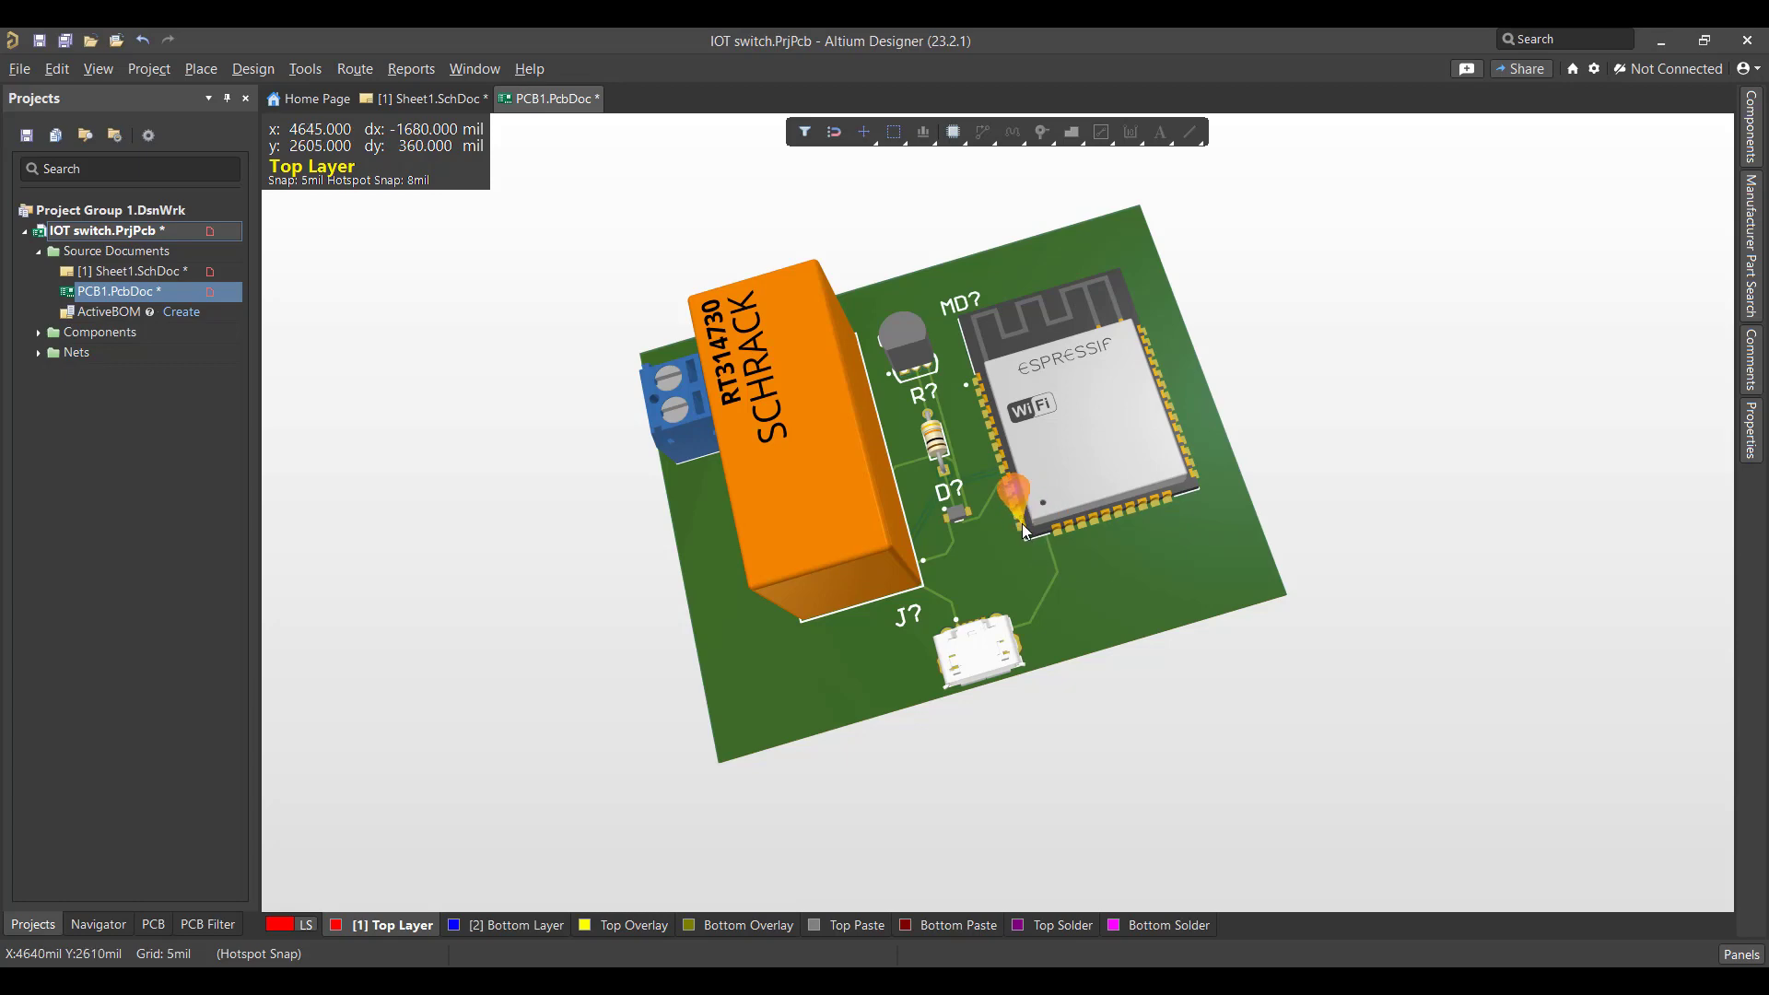
Orbit the 3D view of the IOT switch board to see it from another angle
{"action": "right_click_drag", "start_coordinate": [1021, 523], "coordinate": [1047, 680], "text": "shift"}
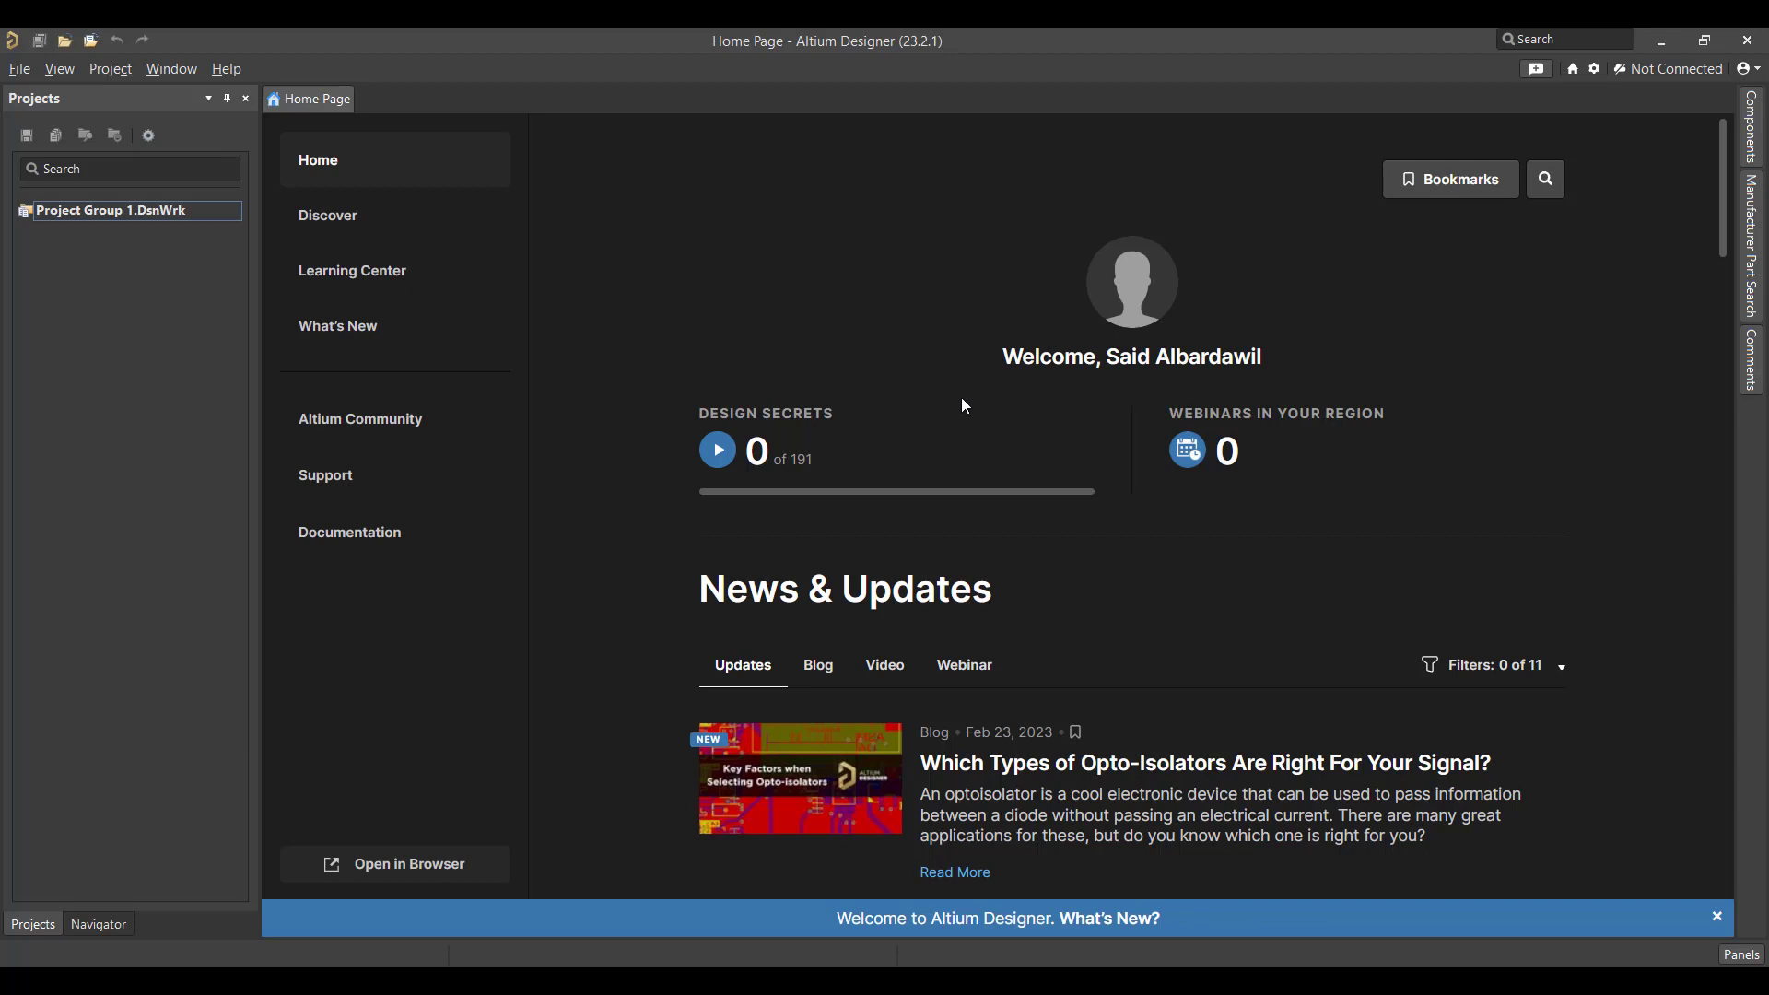
Start a new PCB project and name it IOT switch
{"action": "left_click", "coordinate": [11, 70]}
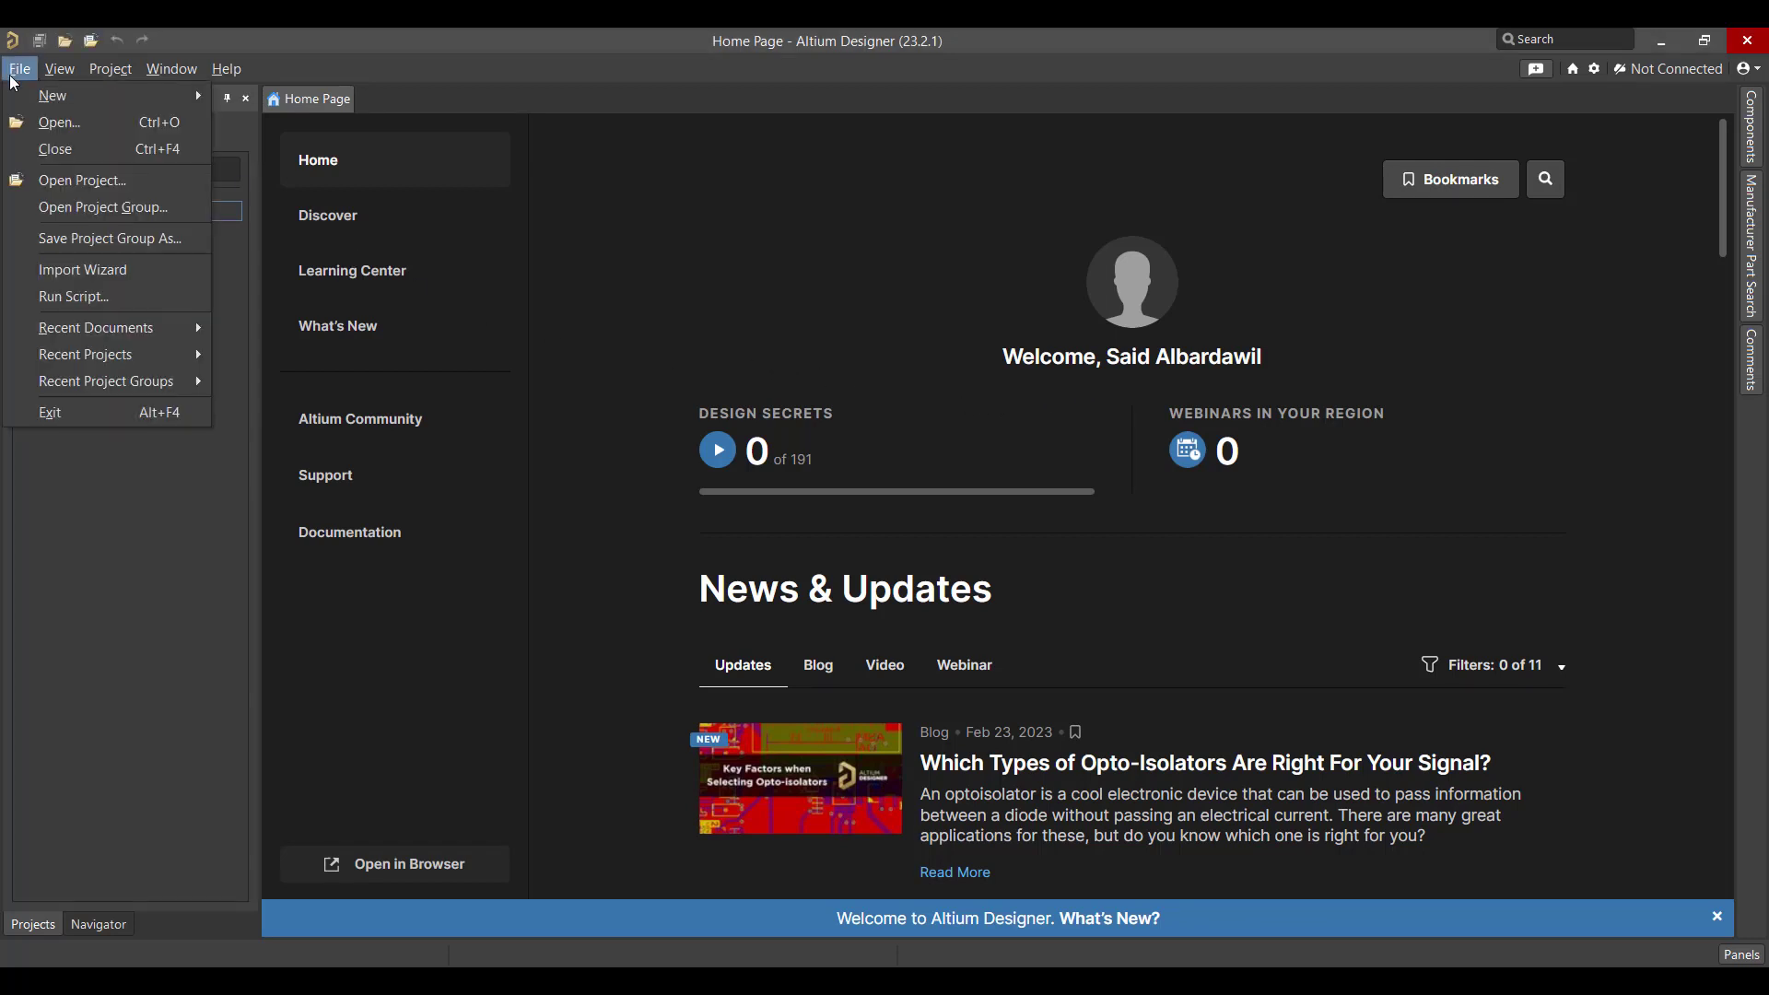
{"action": "mouse_move", "coordinate": [55, 91]}
{"action": "left_click", "coordinate": [277, 91]}
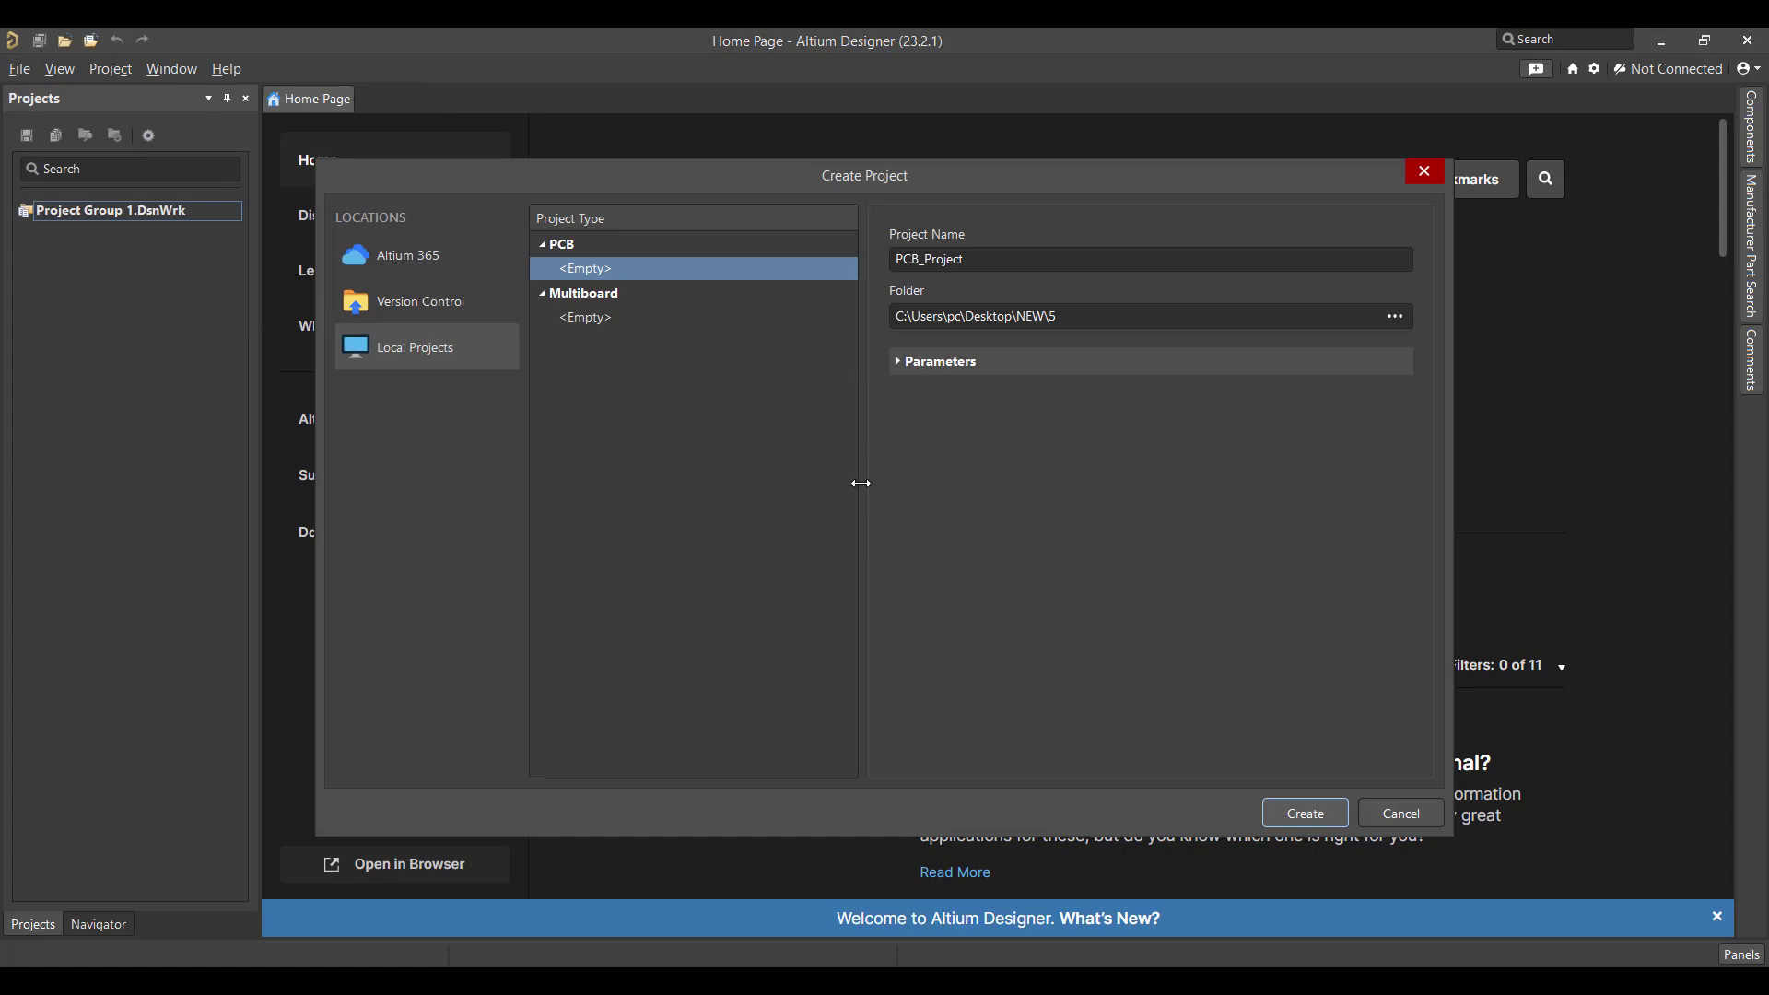
{"action": "left_click", "coordinate": [998, 260]}
{"action": "key", "text": "BackSpace"}
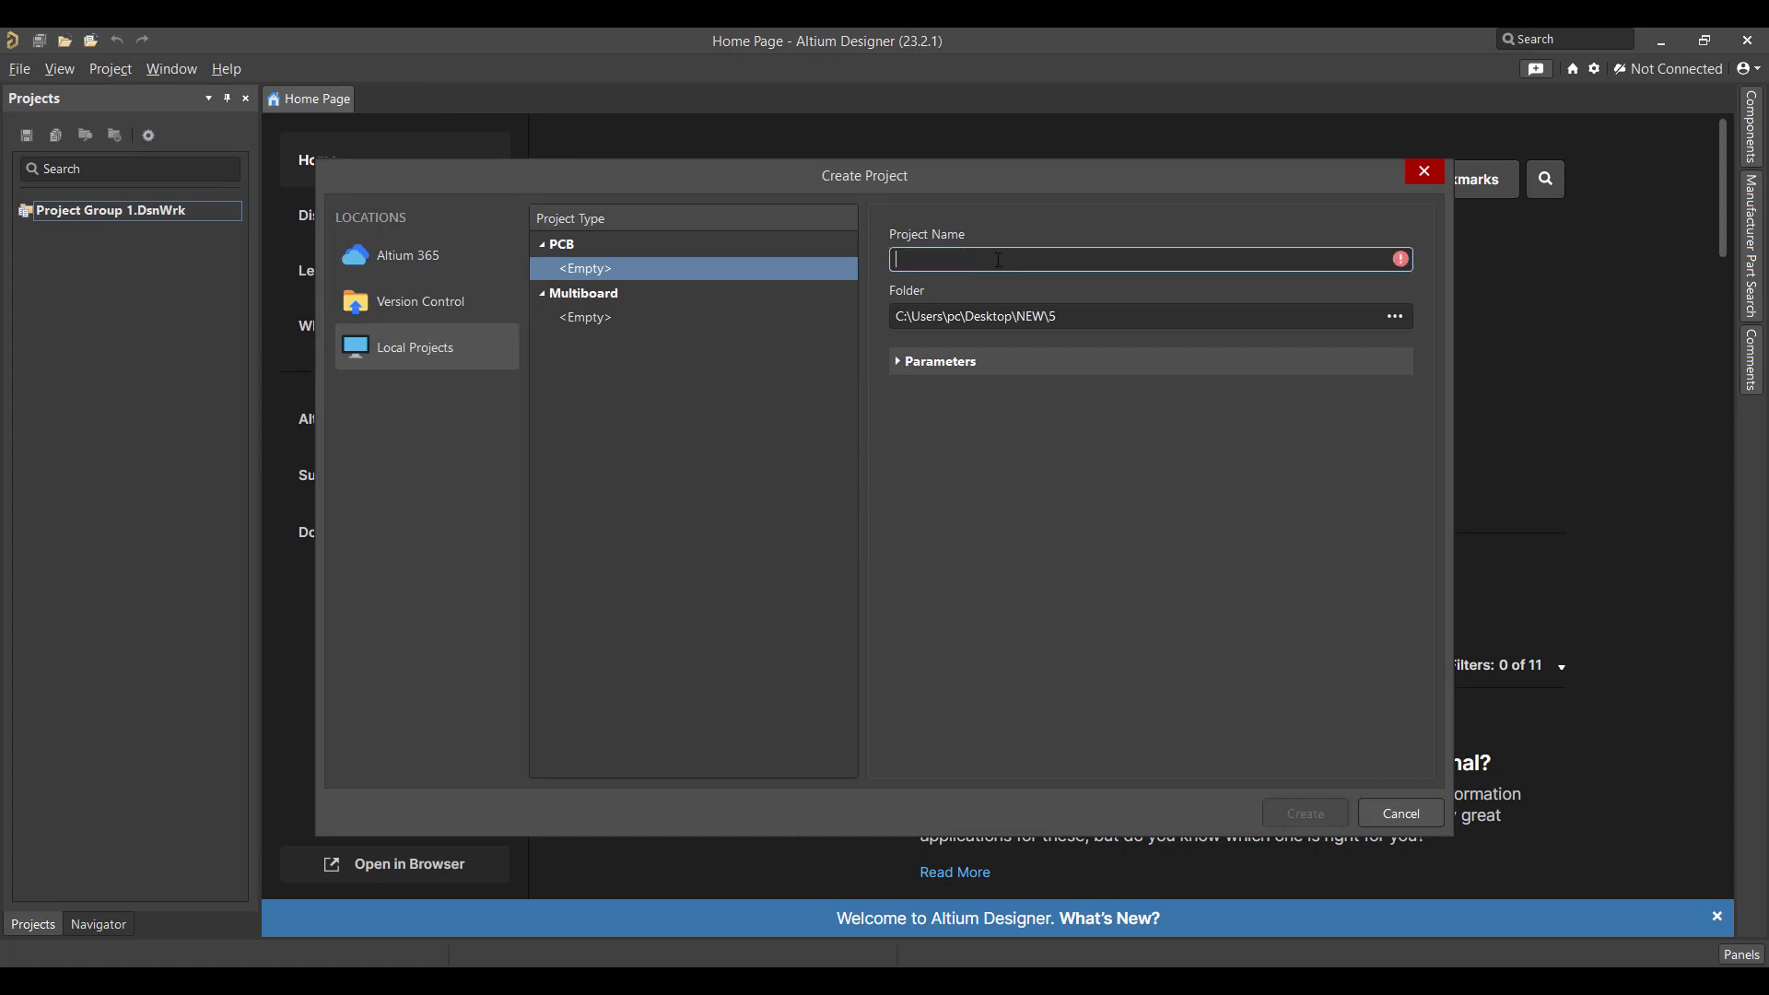
{"action": "type", "text": "IOT switch"}
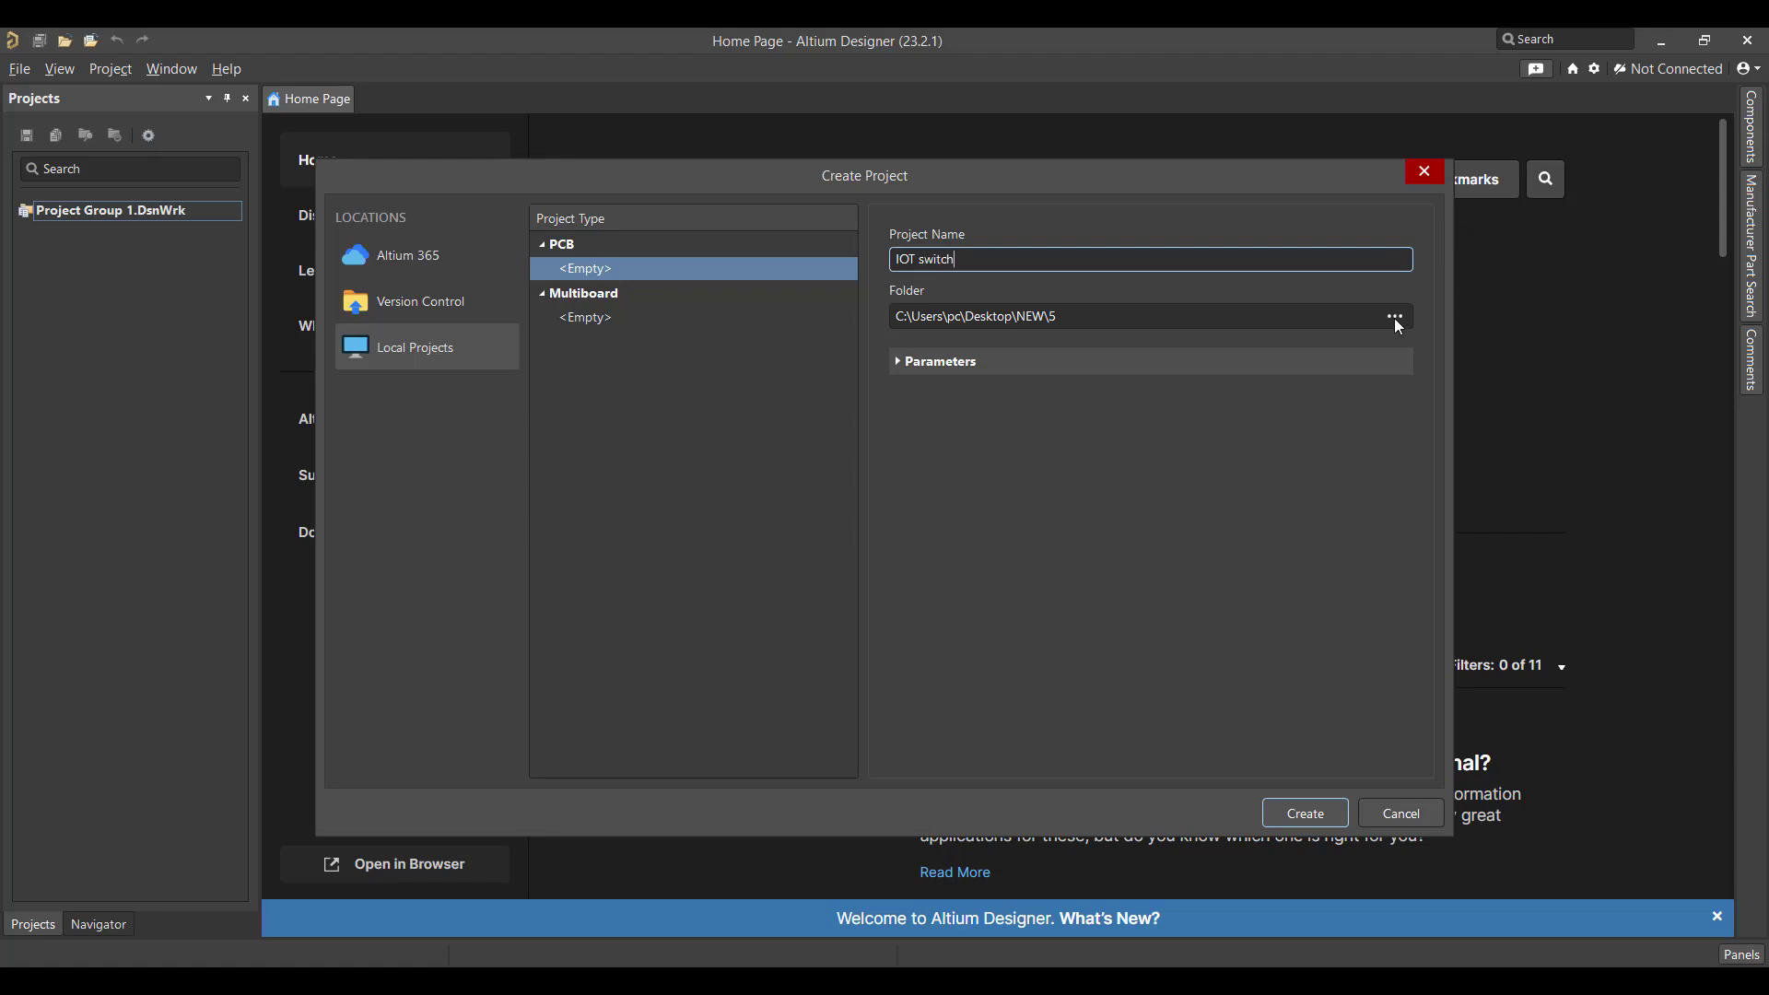
Set the project location to the NEW\6 folder and create the project
{"action": "left_click", "coordinate": [1396, 318]}
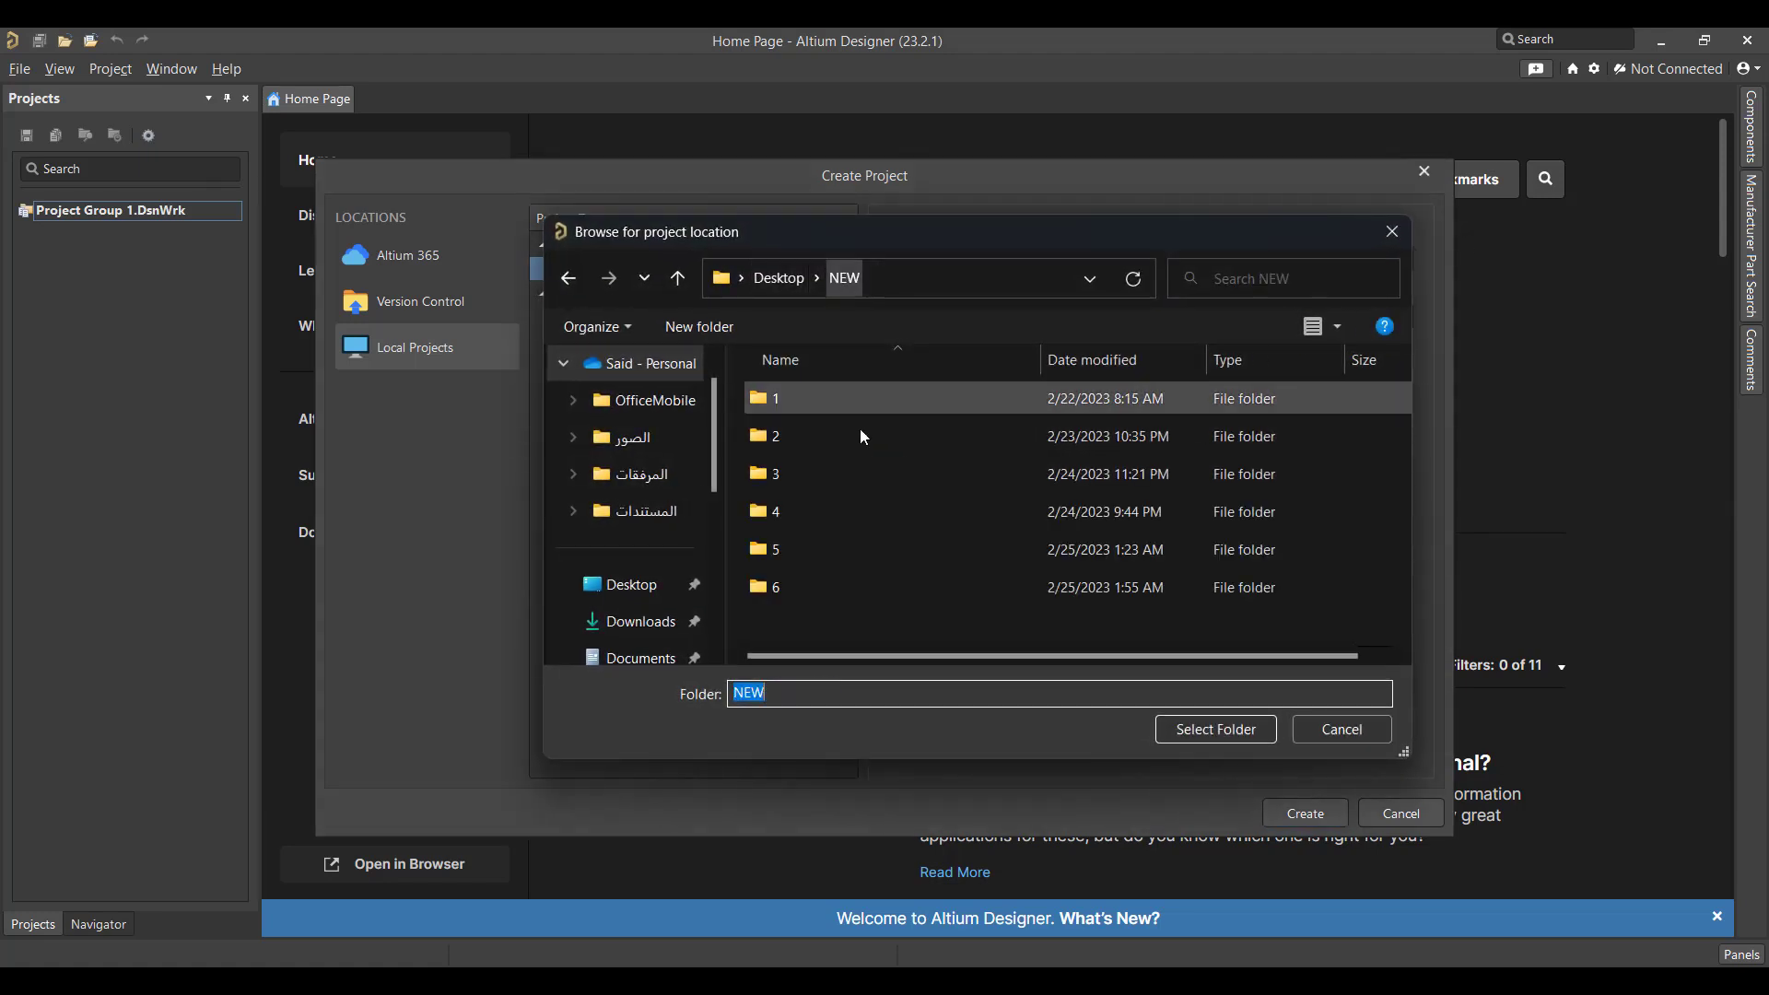
{"action": "double_click", "coordinate": [843, 590]}
{"action": "left_click", "coordinate": [1217, 729]}
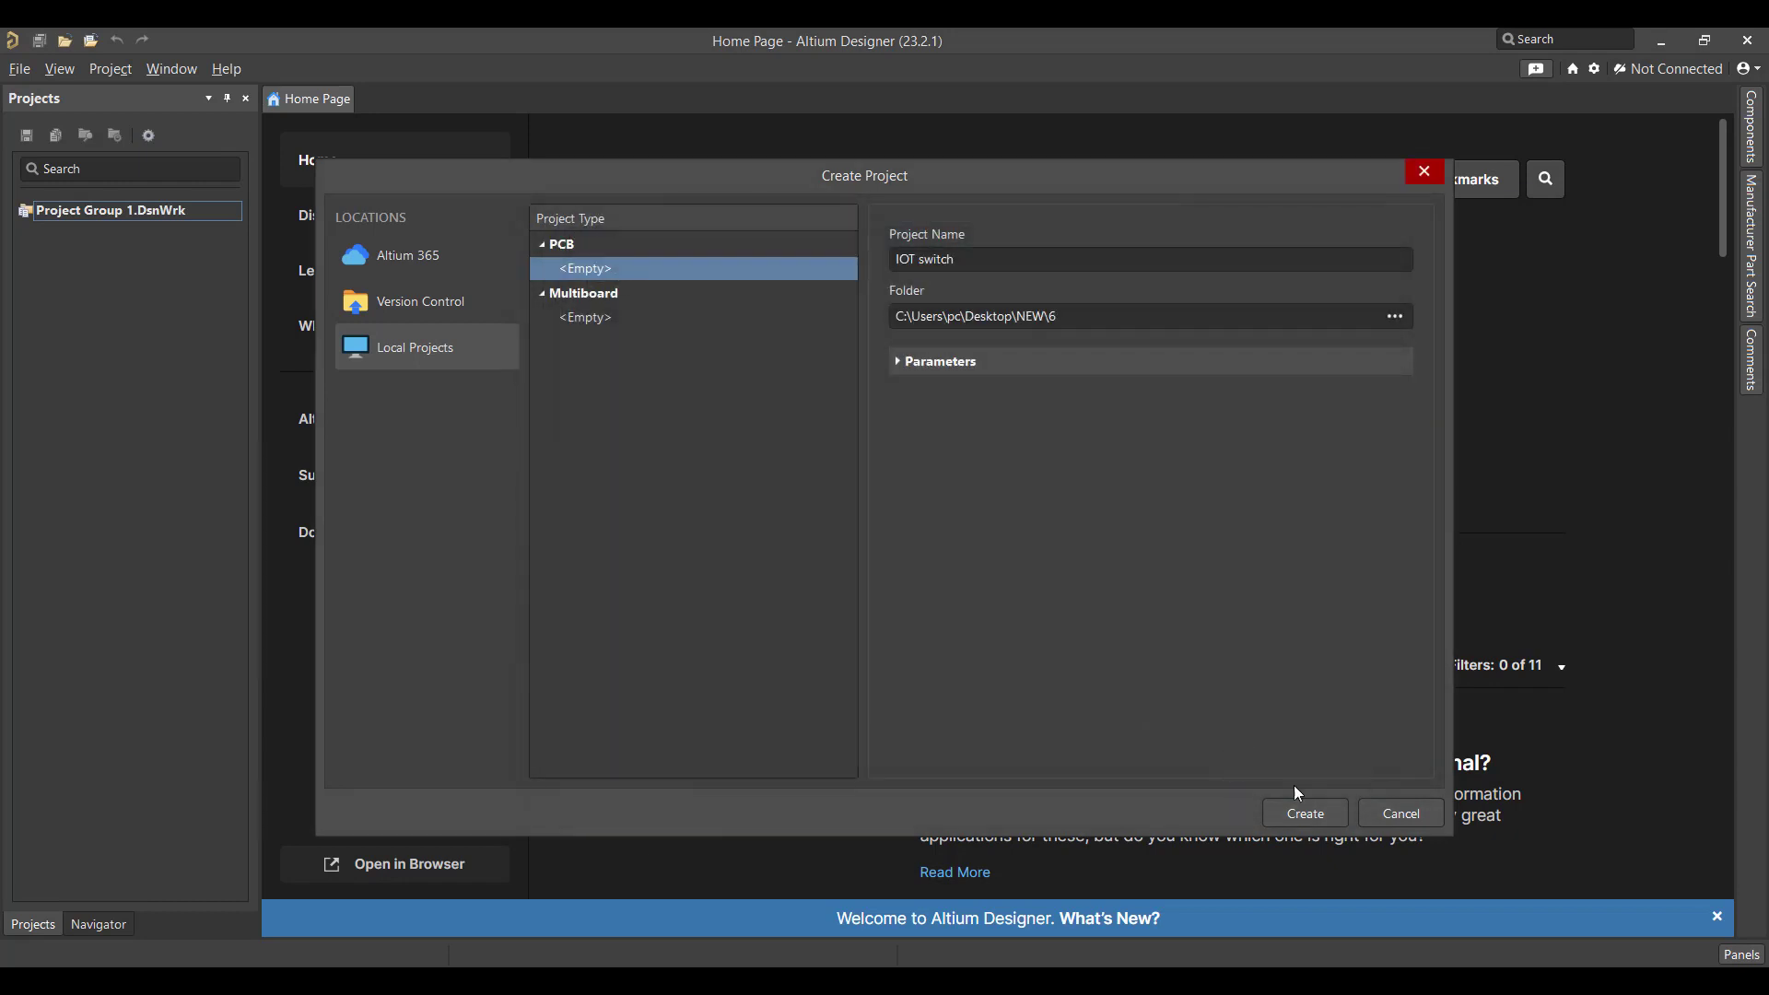
{"action": "left_click", "coordinate": [1309, 813]}
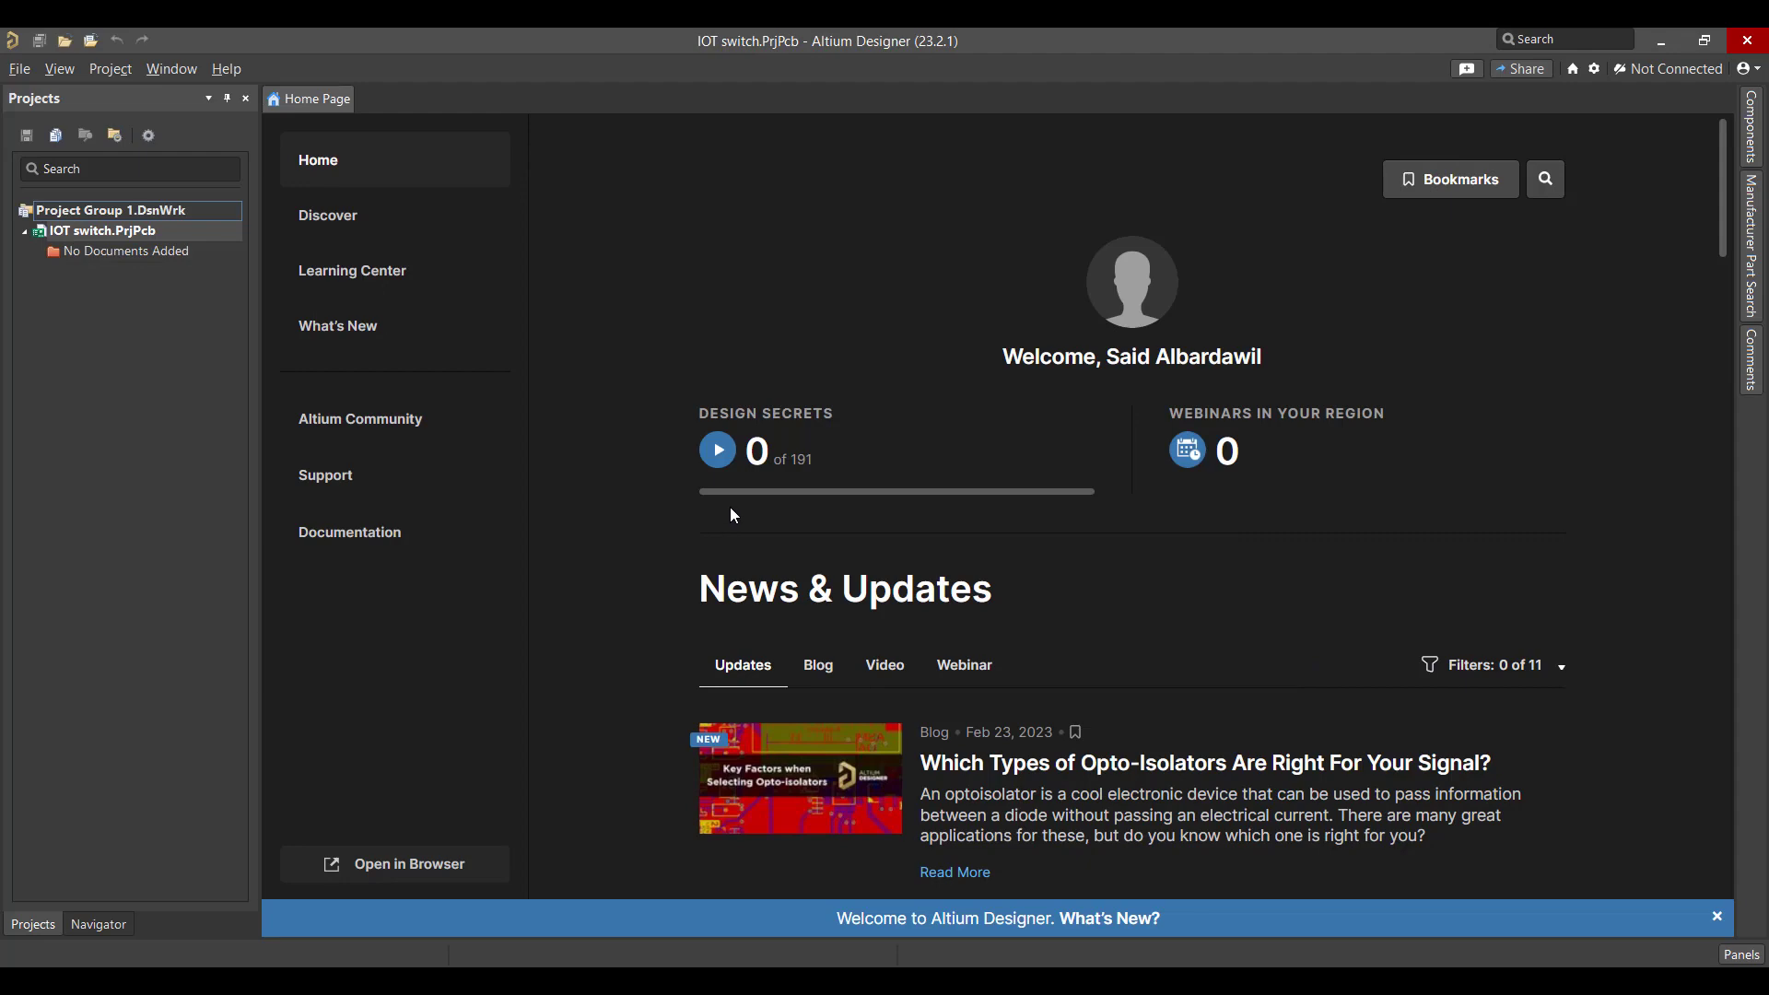
Add a new schematic sheet and a new PCB document to the IOT switch project
{"action": "right_click", "coordinate": [126, 231]}
{"action": "mouse_move", "coordinate": [168, 275]}
{"action": "left_click", "coordinate": [489, 273]}
{"action": "right_click", "coordinate": [129, 236]}
{"action": "left_click", "coordinate": [484, 314]}
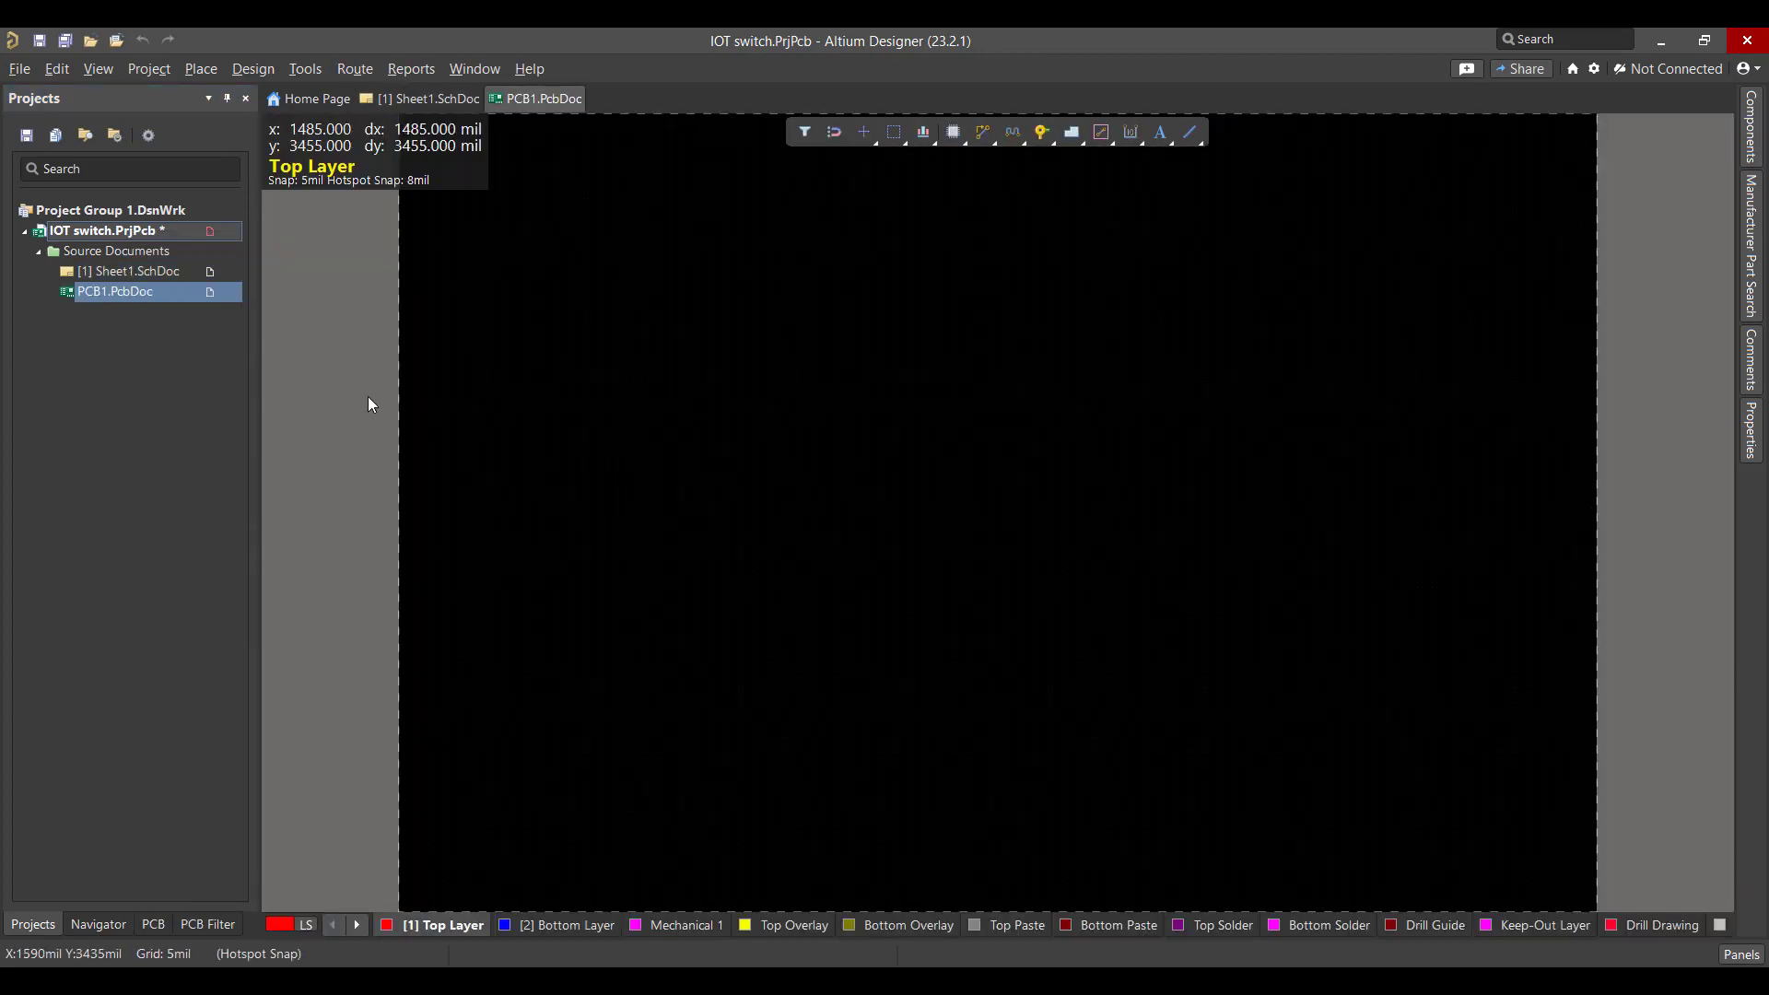
Save Sheet1.SchDoc and PCB1.PcbDoc into the project folder
{"action": "right_click", "coordinate": [121, 275]}
{"action": "left_click", "coordinate": [168, 323]}
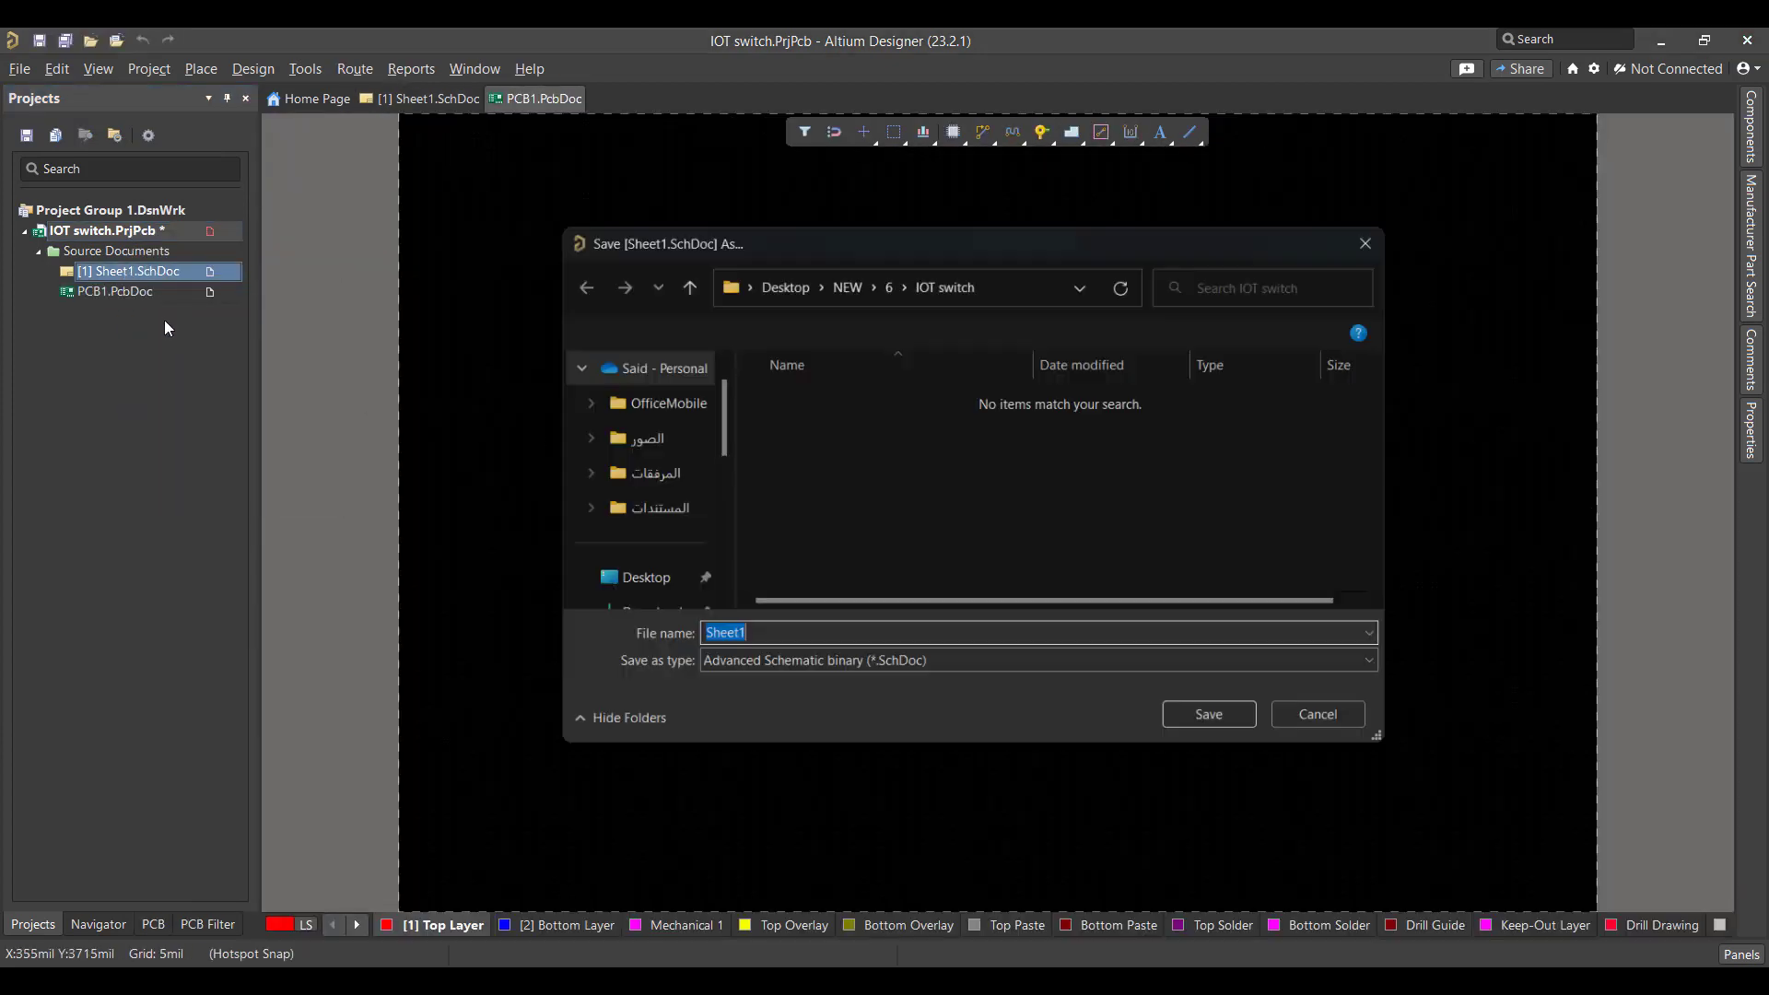
{"action": "left_click", "coordinate": [1209, 722]}
{"action": "left_click", "coordinate": [106, 293]}
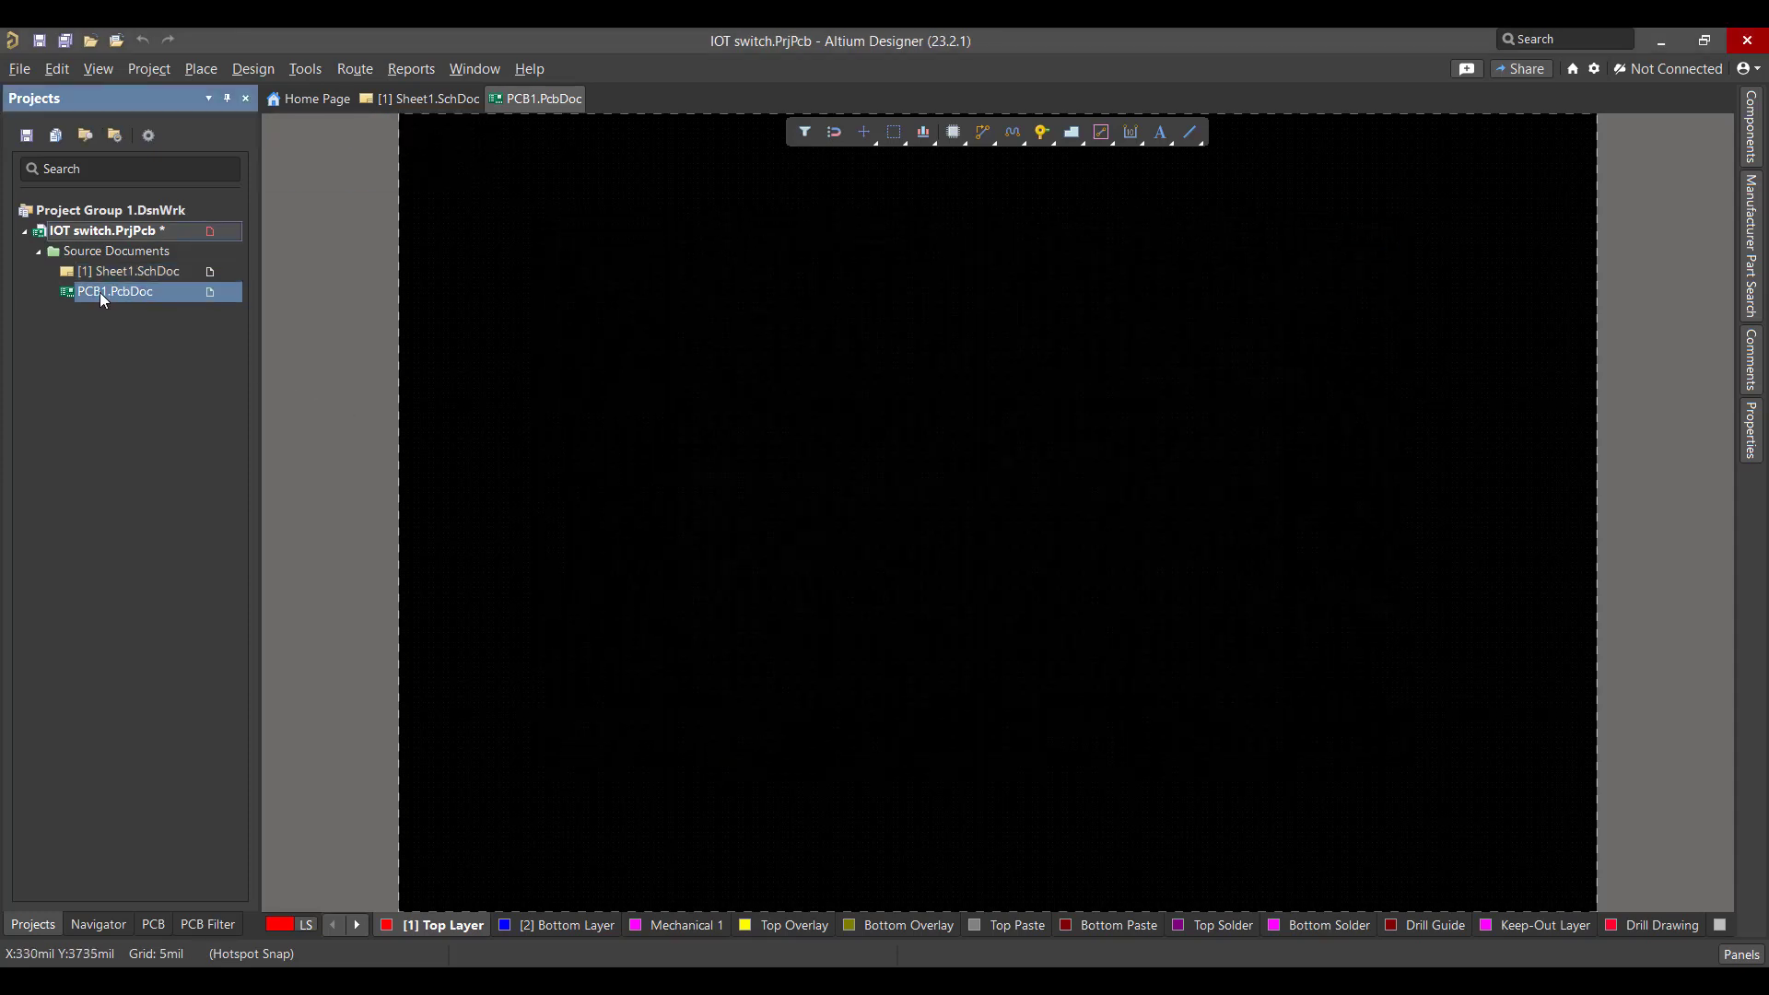
{"action": "right_click", "coordinate": [100, 291]}
{"action": "left_click", "coordinate": [206, 343]}
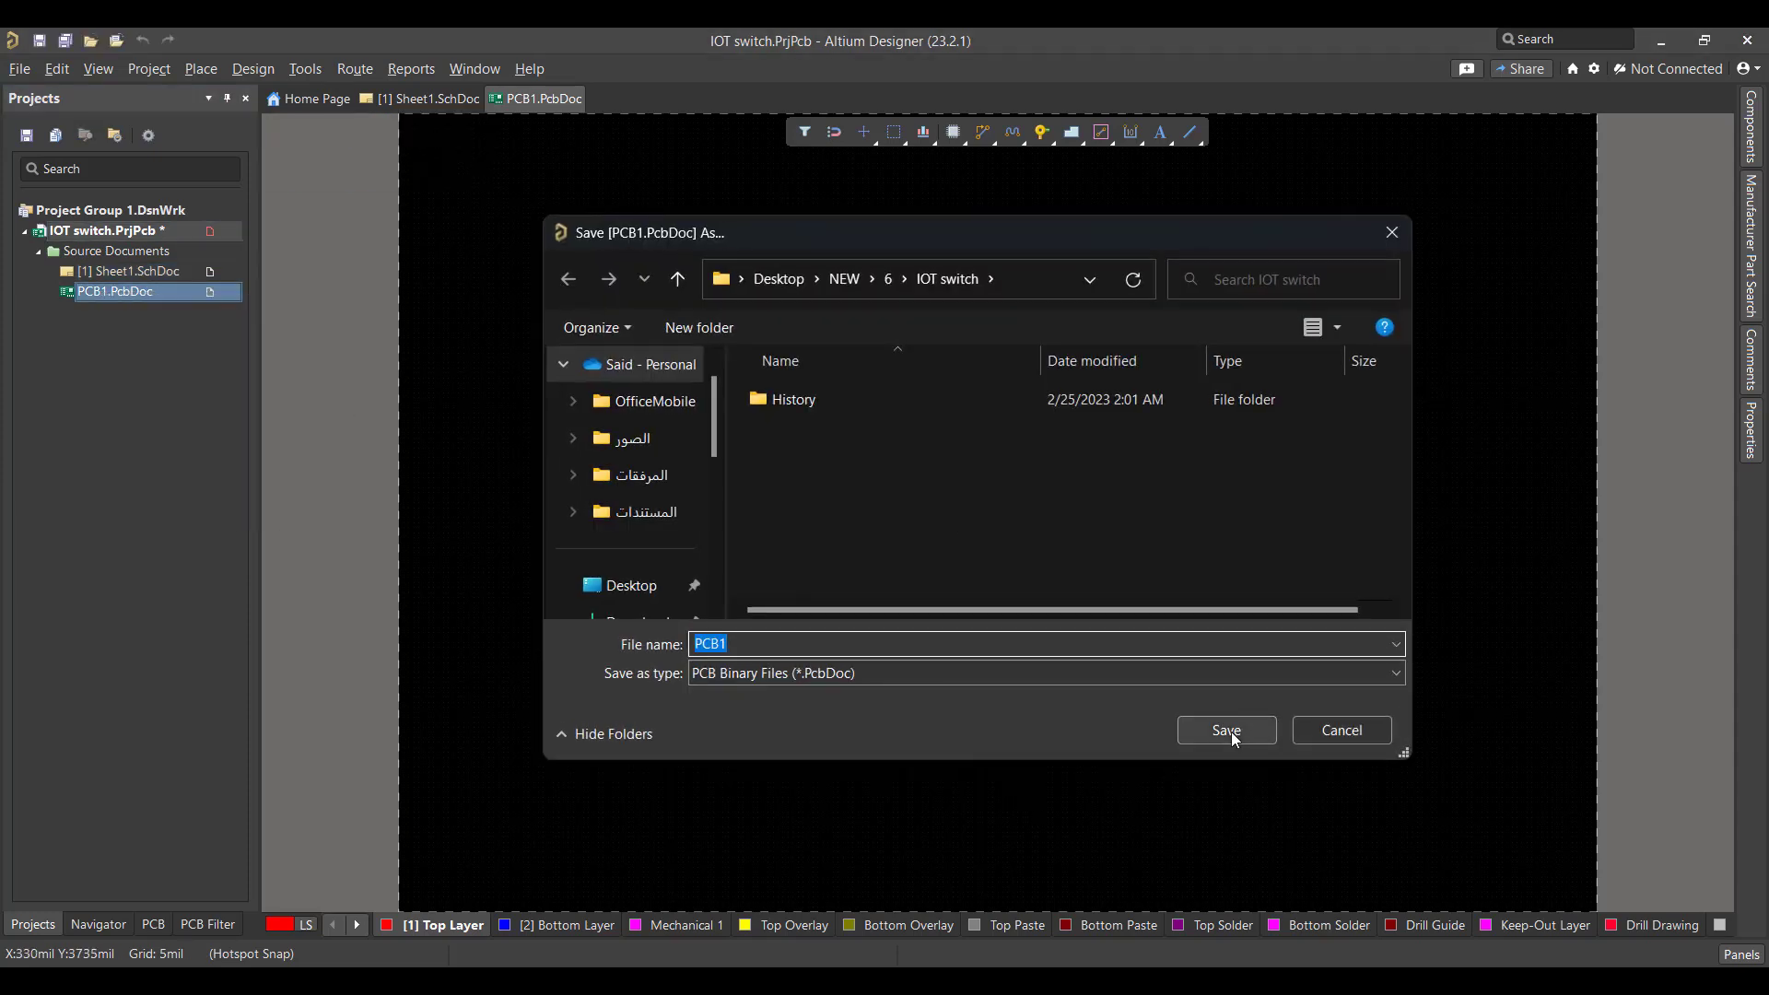
{"action": "left_click", "coordinate": [1231, 732]}
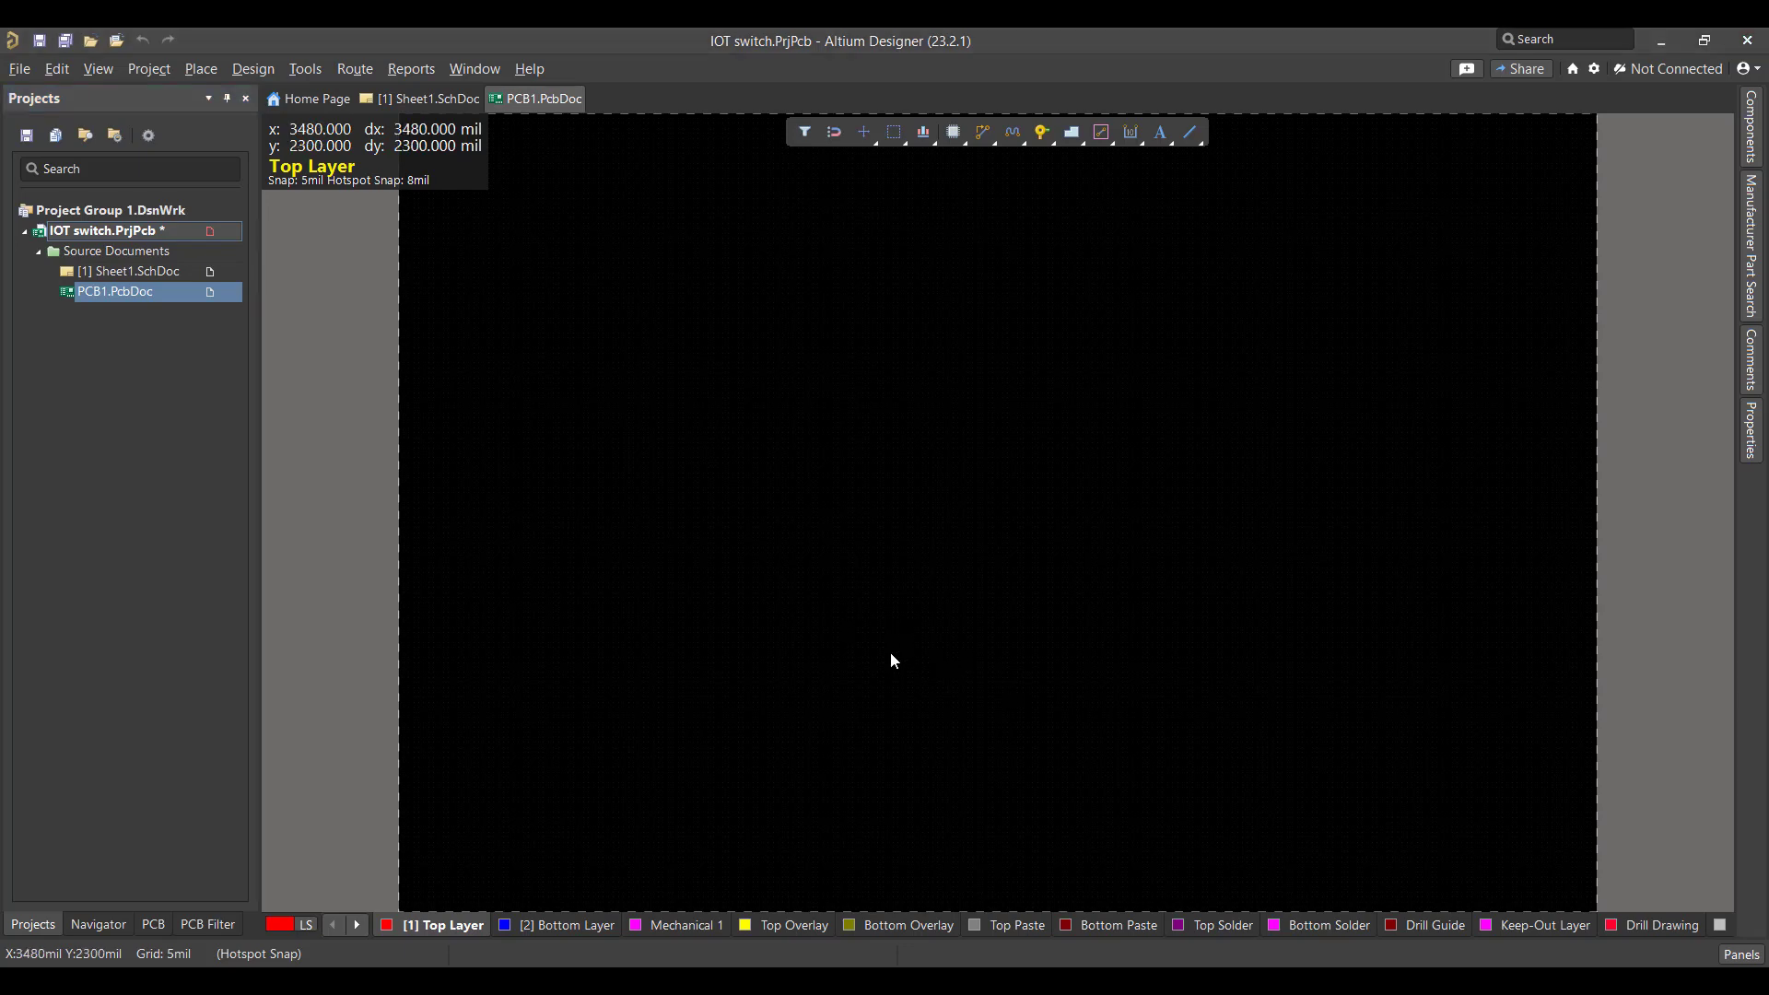
Open Sheet1 and place an ESP32-WROOM-32D module found by searching 'ESP32'
{"action": "double_click", "coordinate": [131, 272]}
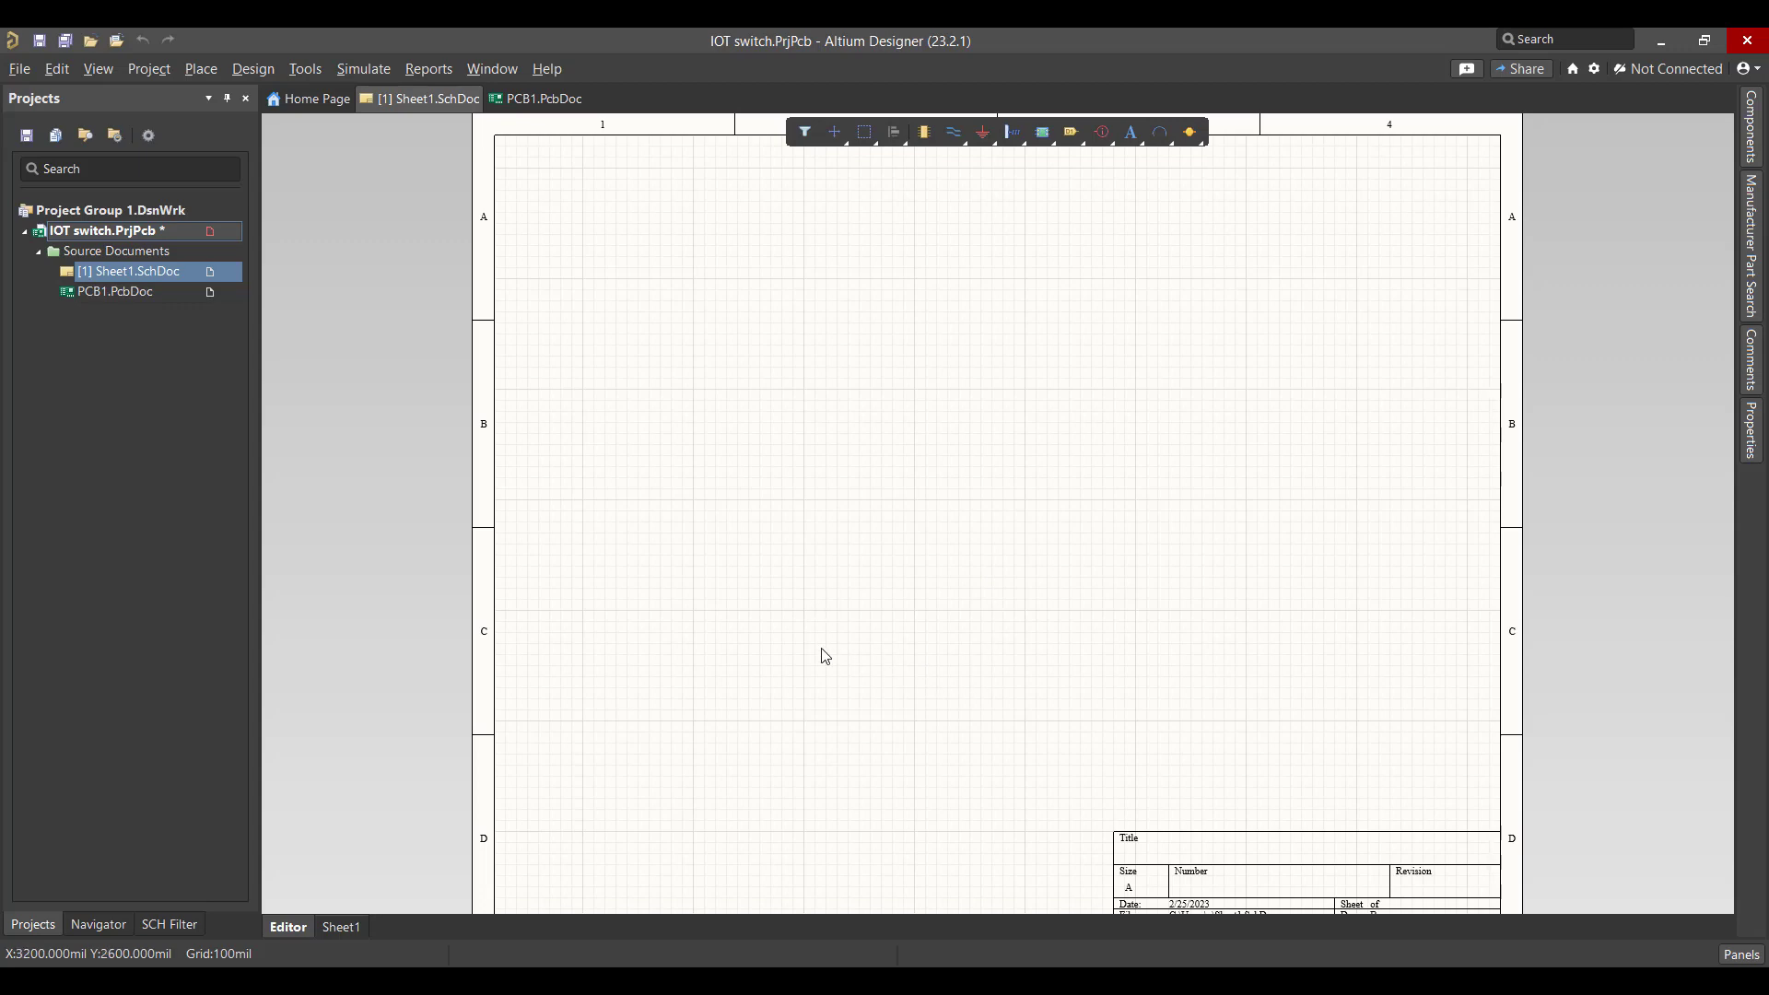
{"action": "left_click", "coordinate": [1754, 263]}
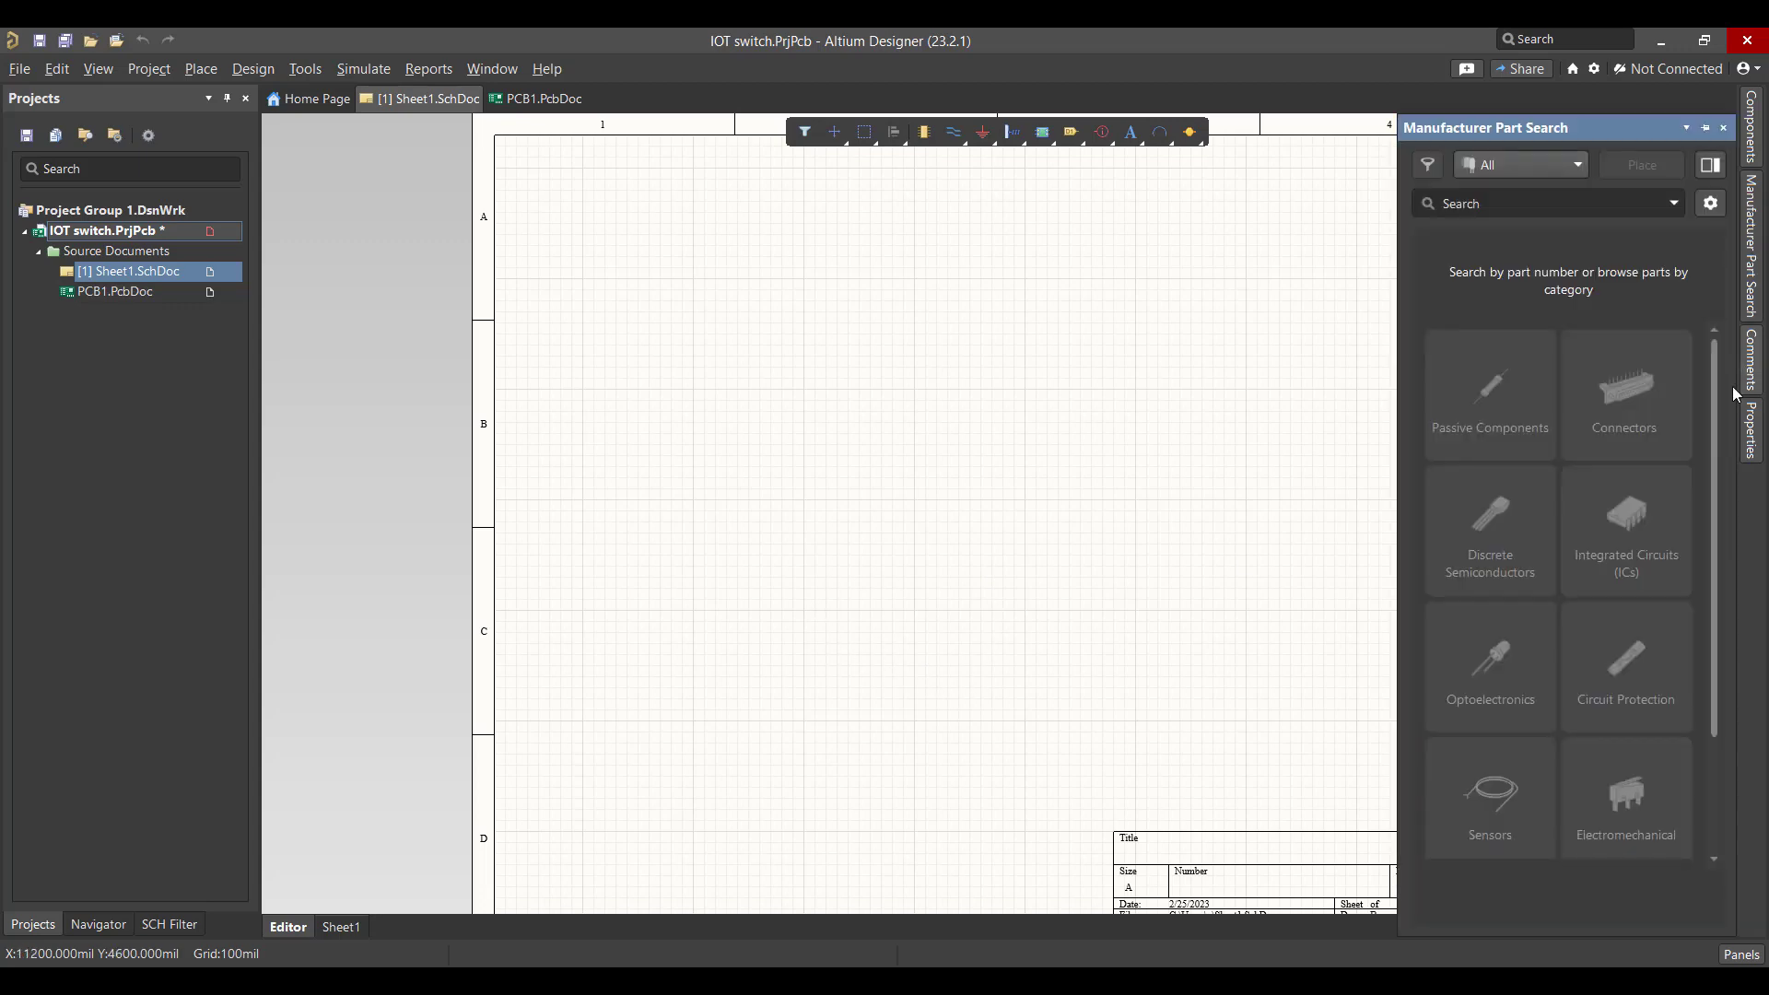
{"action": "left_click", "coordinate": [1566, 210]}
{"action": "type", "text": "ESP32"}
{"action": "key", "text": "Return"}
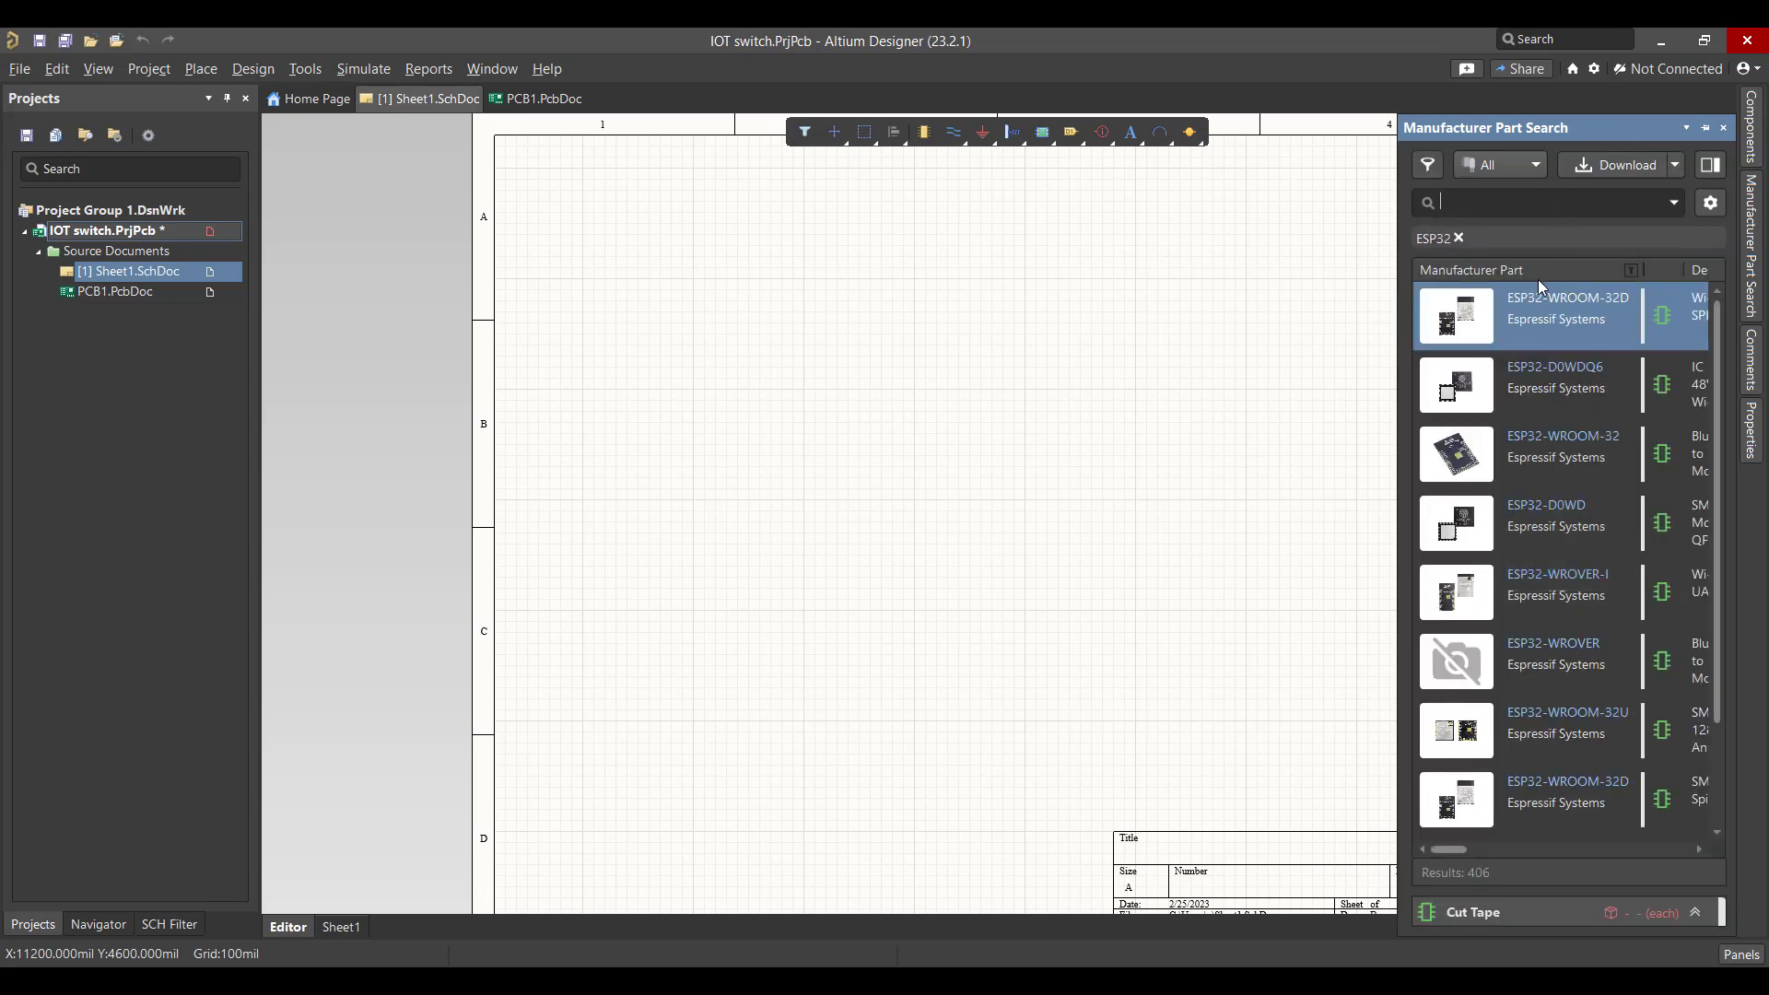
{"action": "right_click", "coordinate": [1534, 306]}
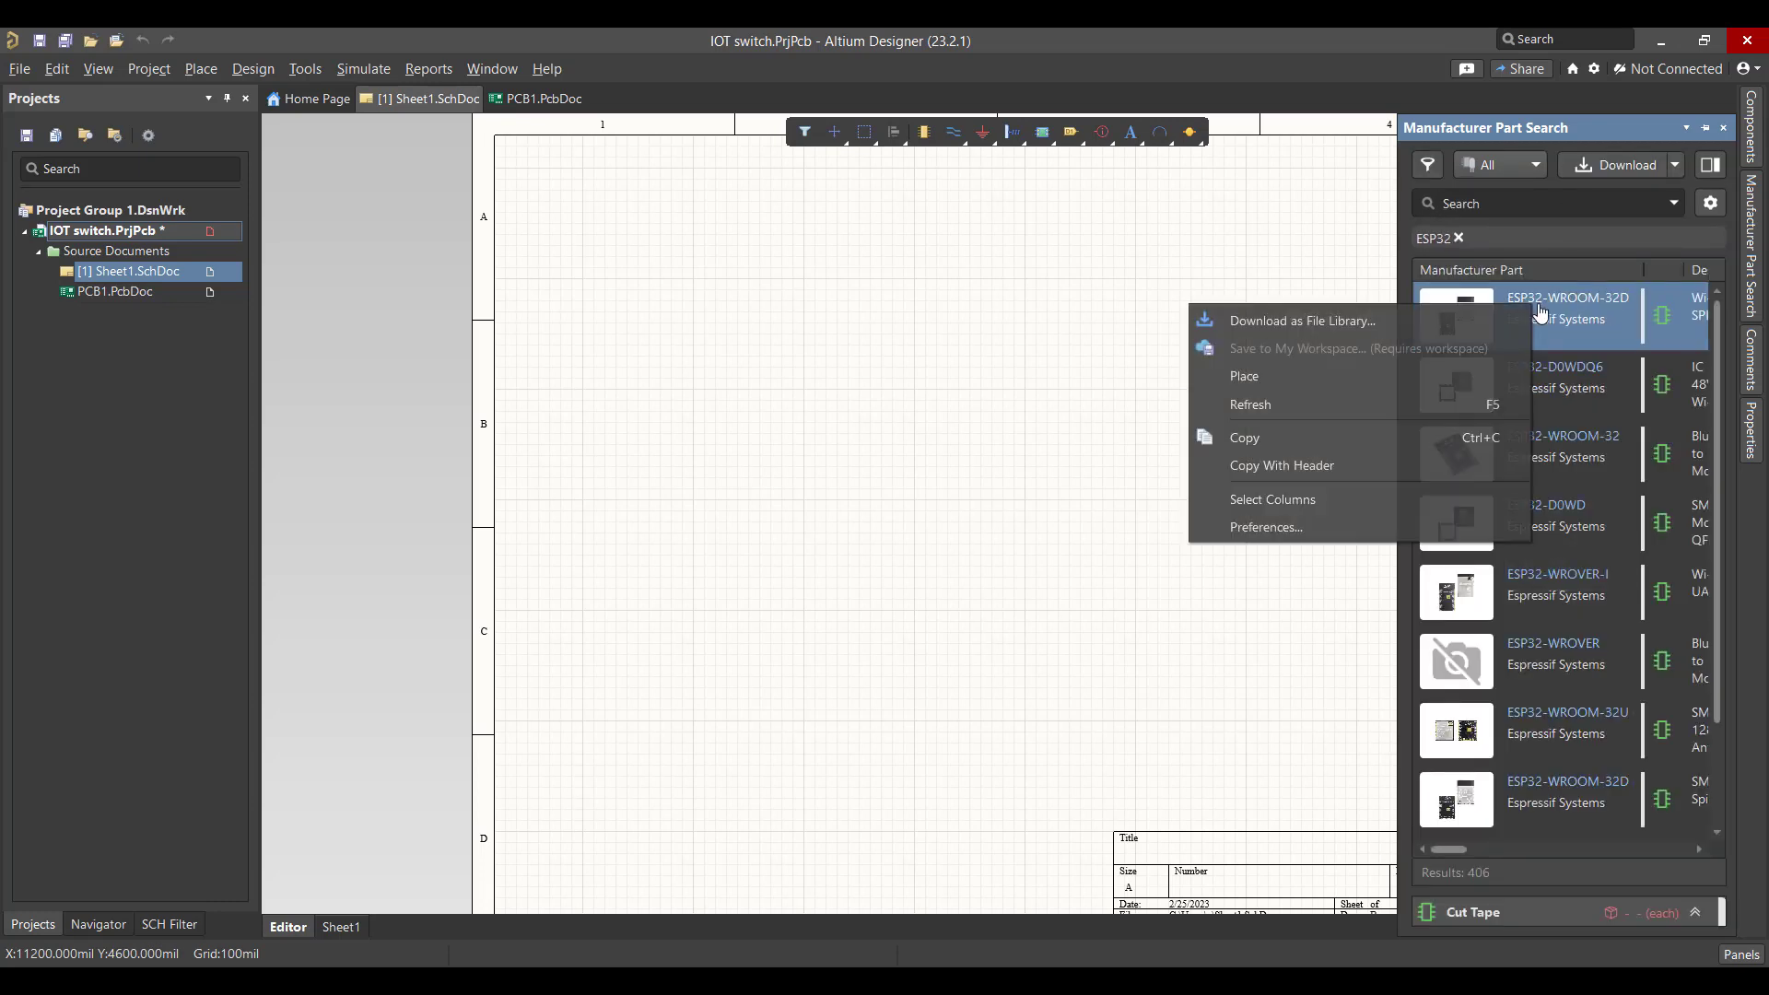
{"action": "left_click", "coordinate": [1400, 379]}
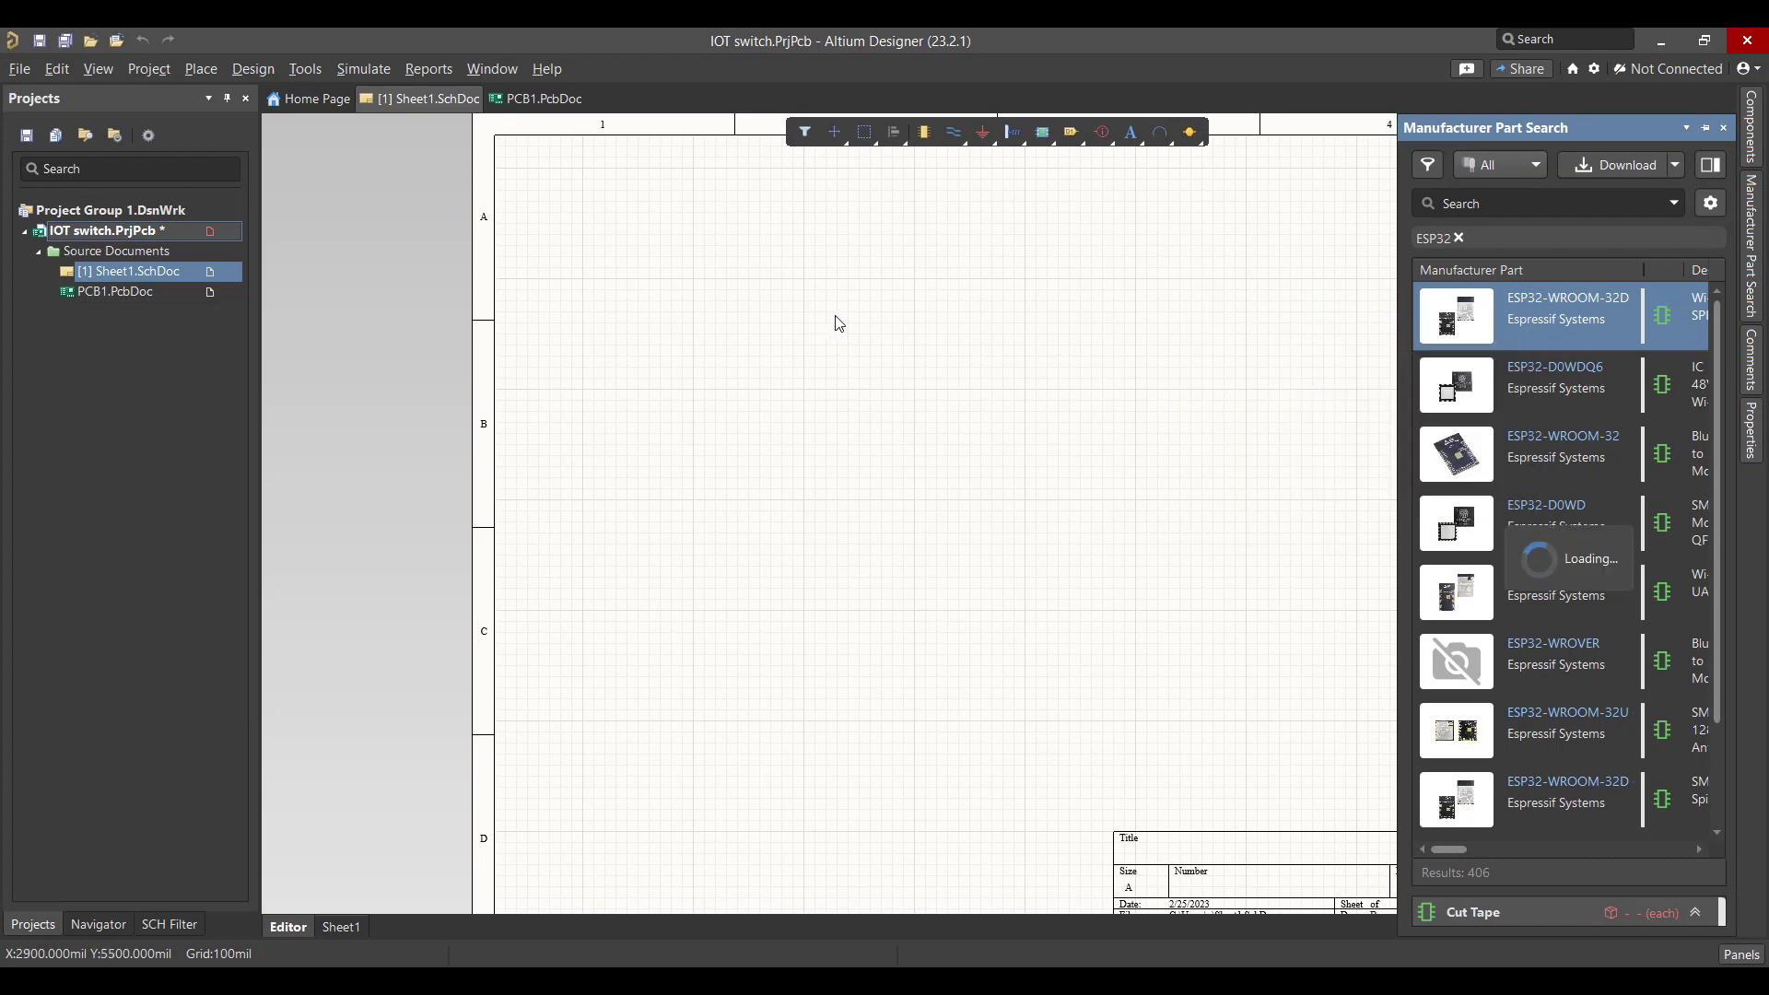
{"action": "left_click", "coordinate": [810, 313]}
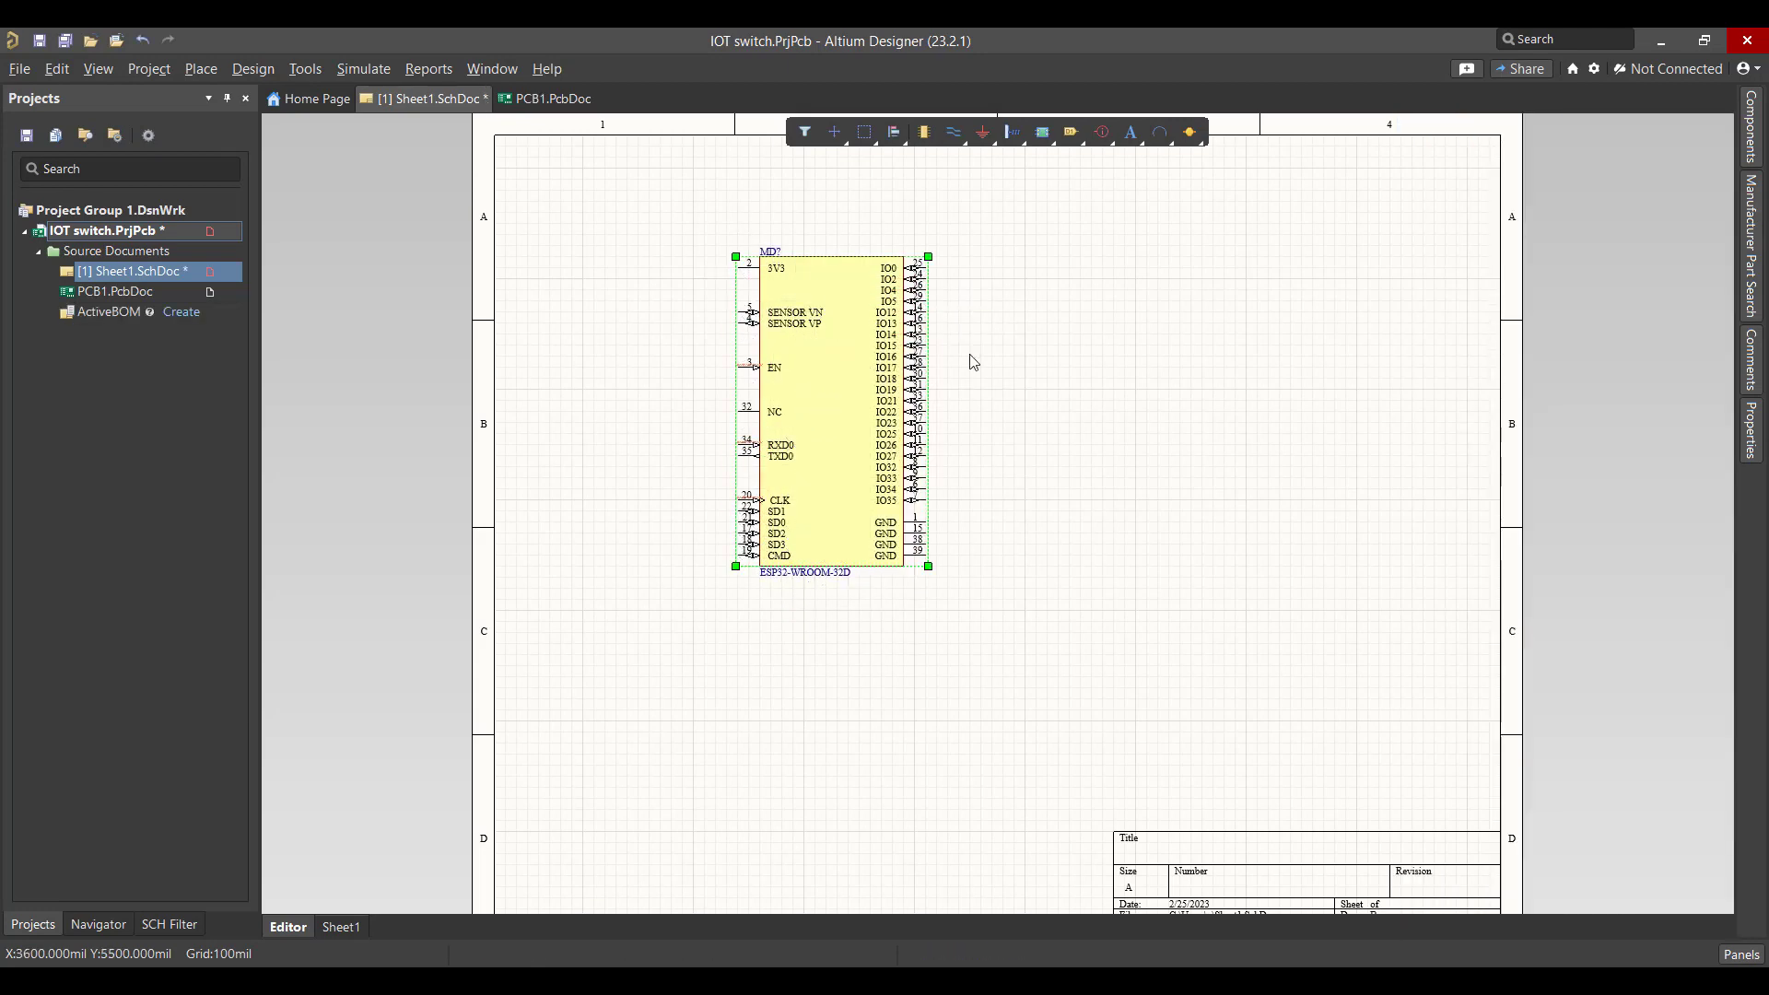
{"action": "key", "text": "Escape"}
{"action": "left_click", "coordinate": [1751, 244]}
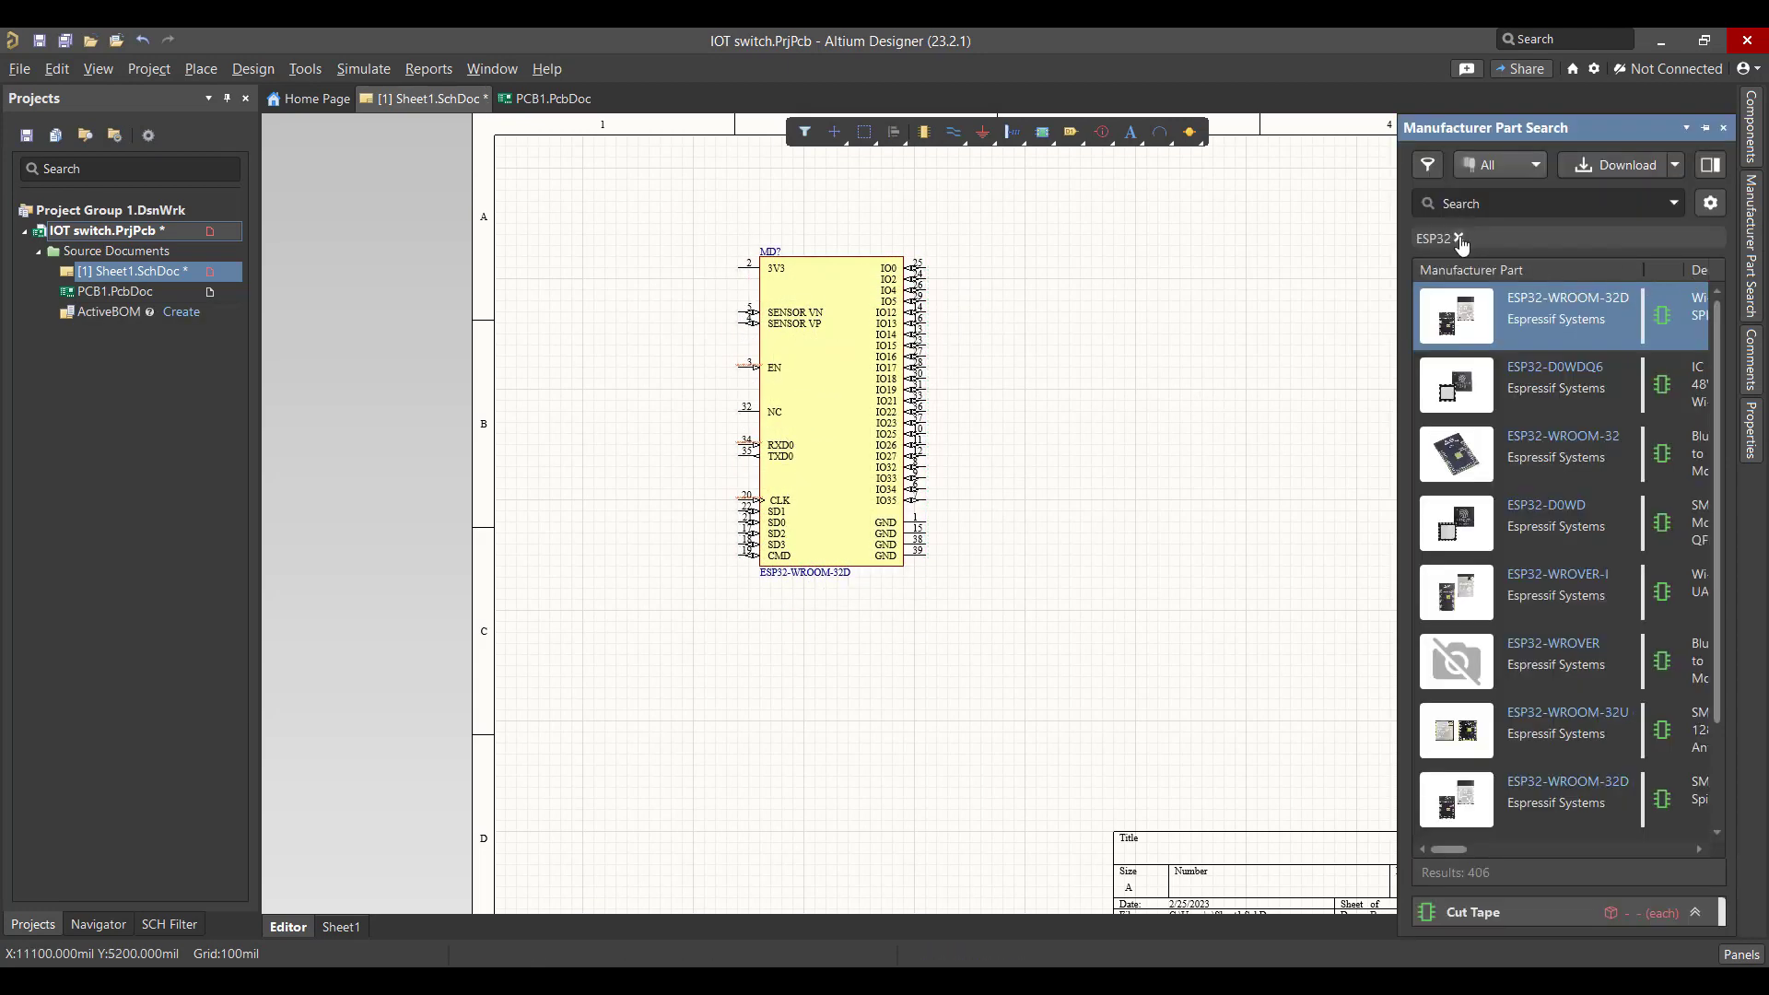
{"action": "left_click", "coordinate": [1459, 238]}
{"action": "left_click", "coordinate": [1484, 207]}
{"action": "type", "text": "USB"}
{"action": "key", "text": "Return"}
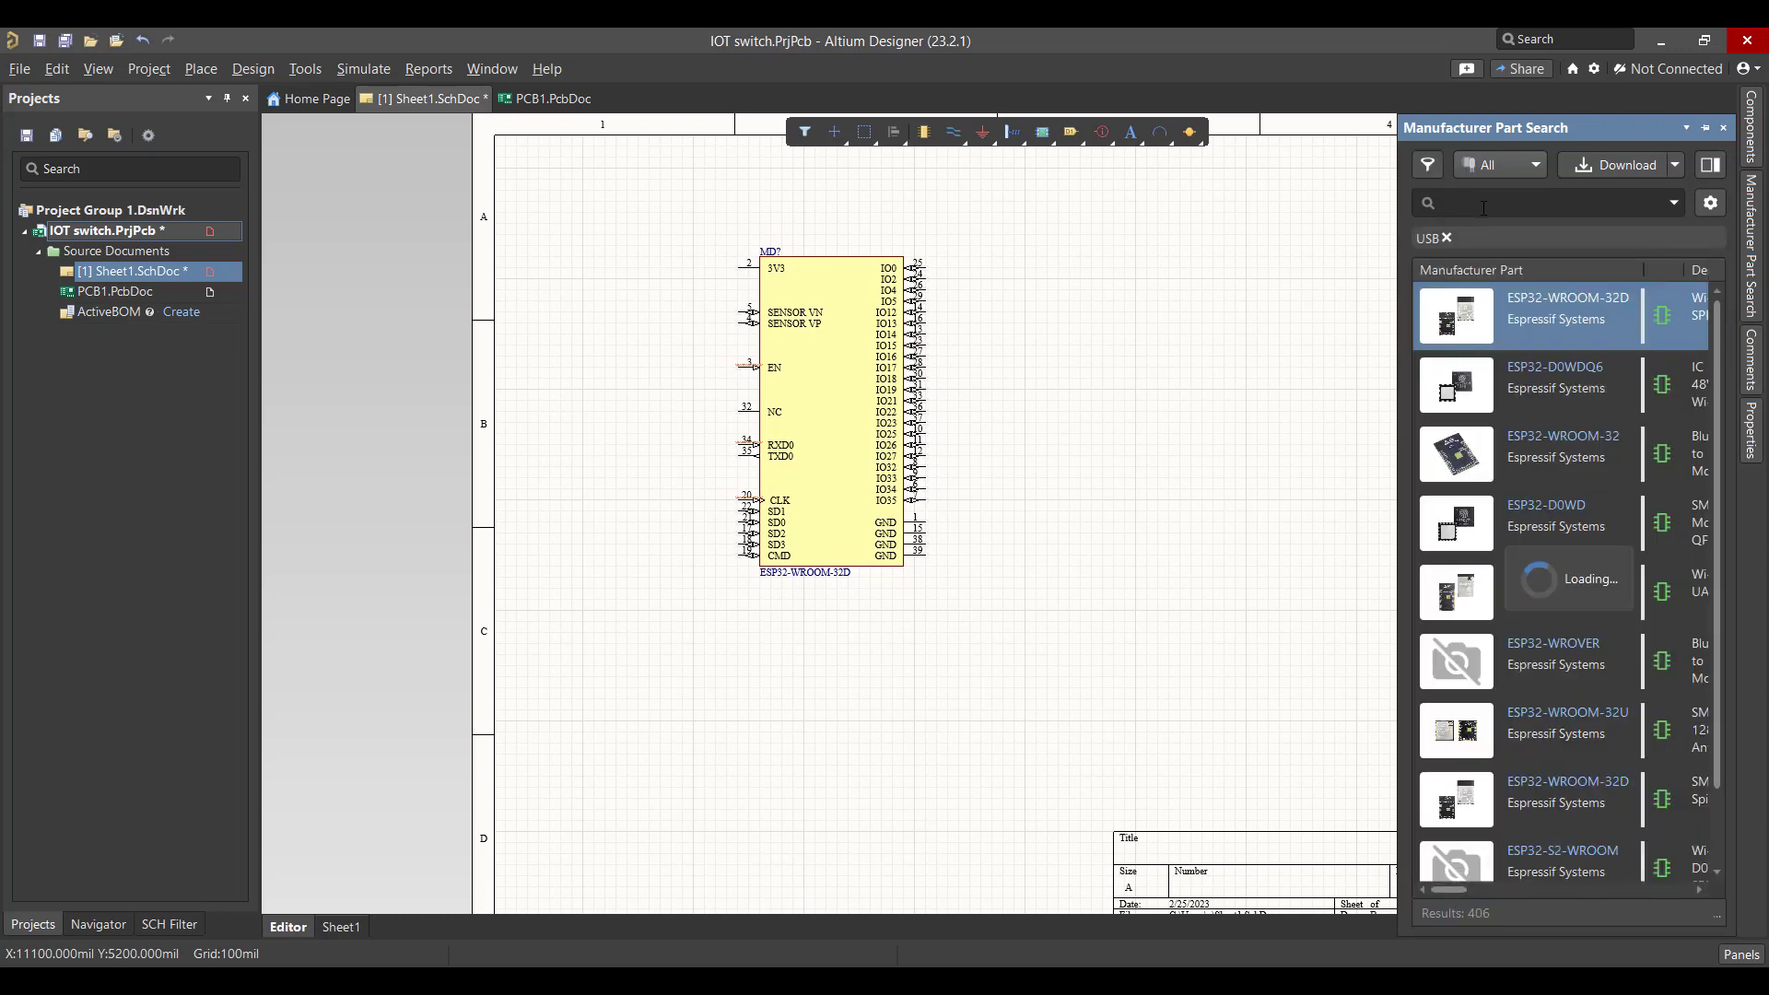
{"action": "right_click", "coordinate": [1508, 314]}
{"action": "left_click", "coordinate": [1360, 373]}
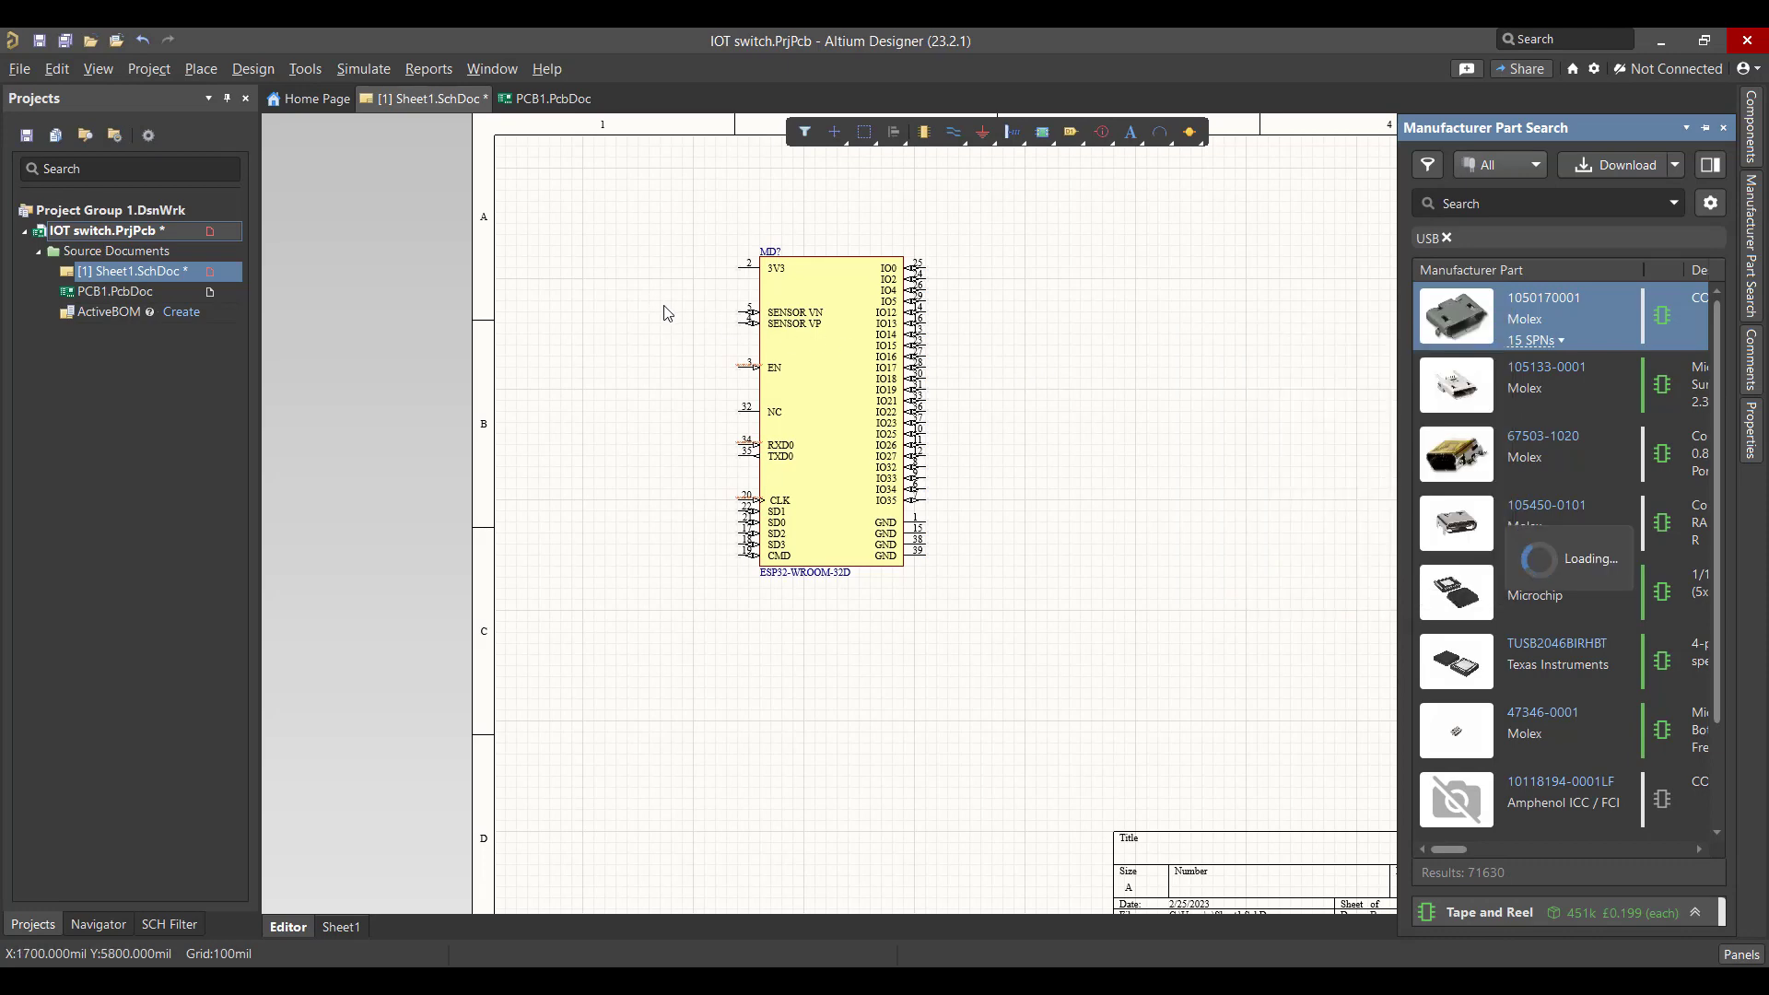
{"action": "left_click", "coordinate": [606, 276]}
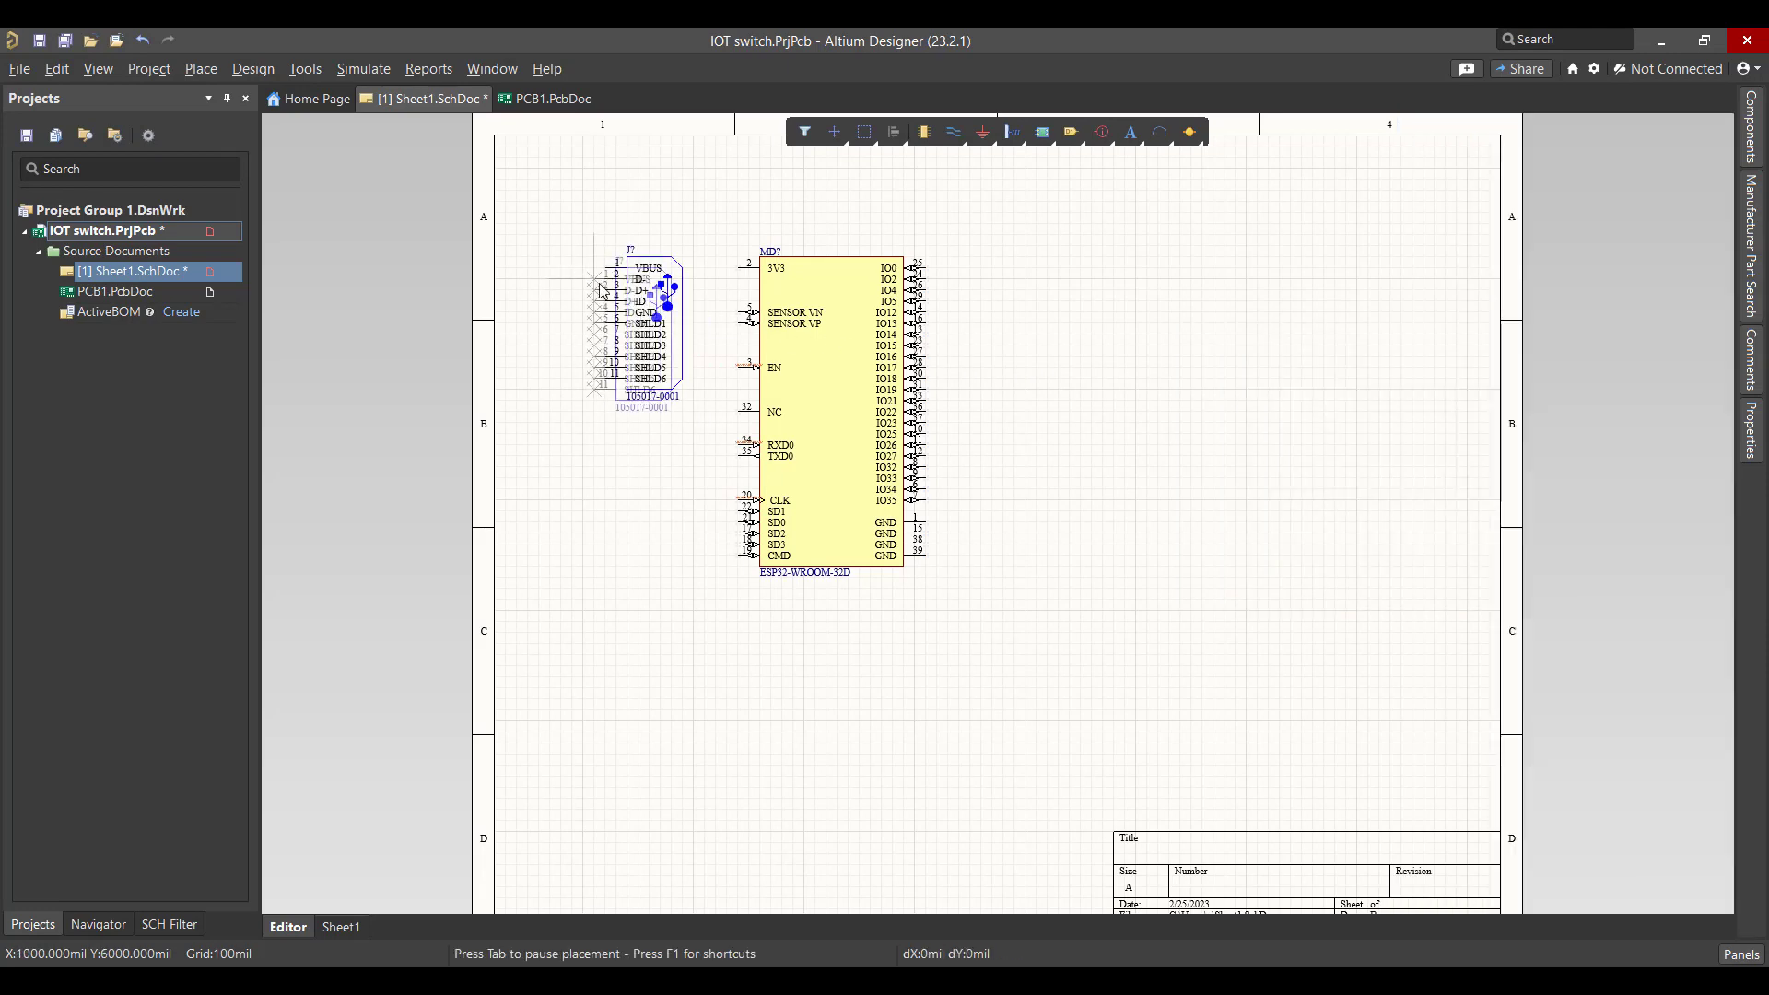
{"action": "key", "text": "Escape"}
{"action": "left_click", "coordinate": [1751, 276]}
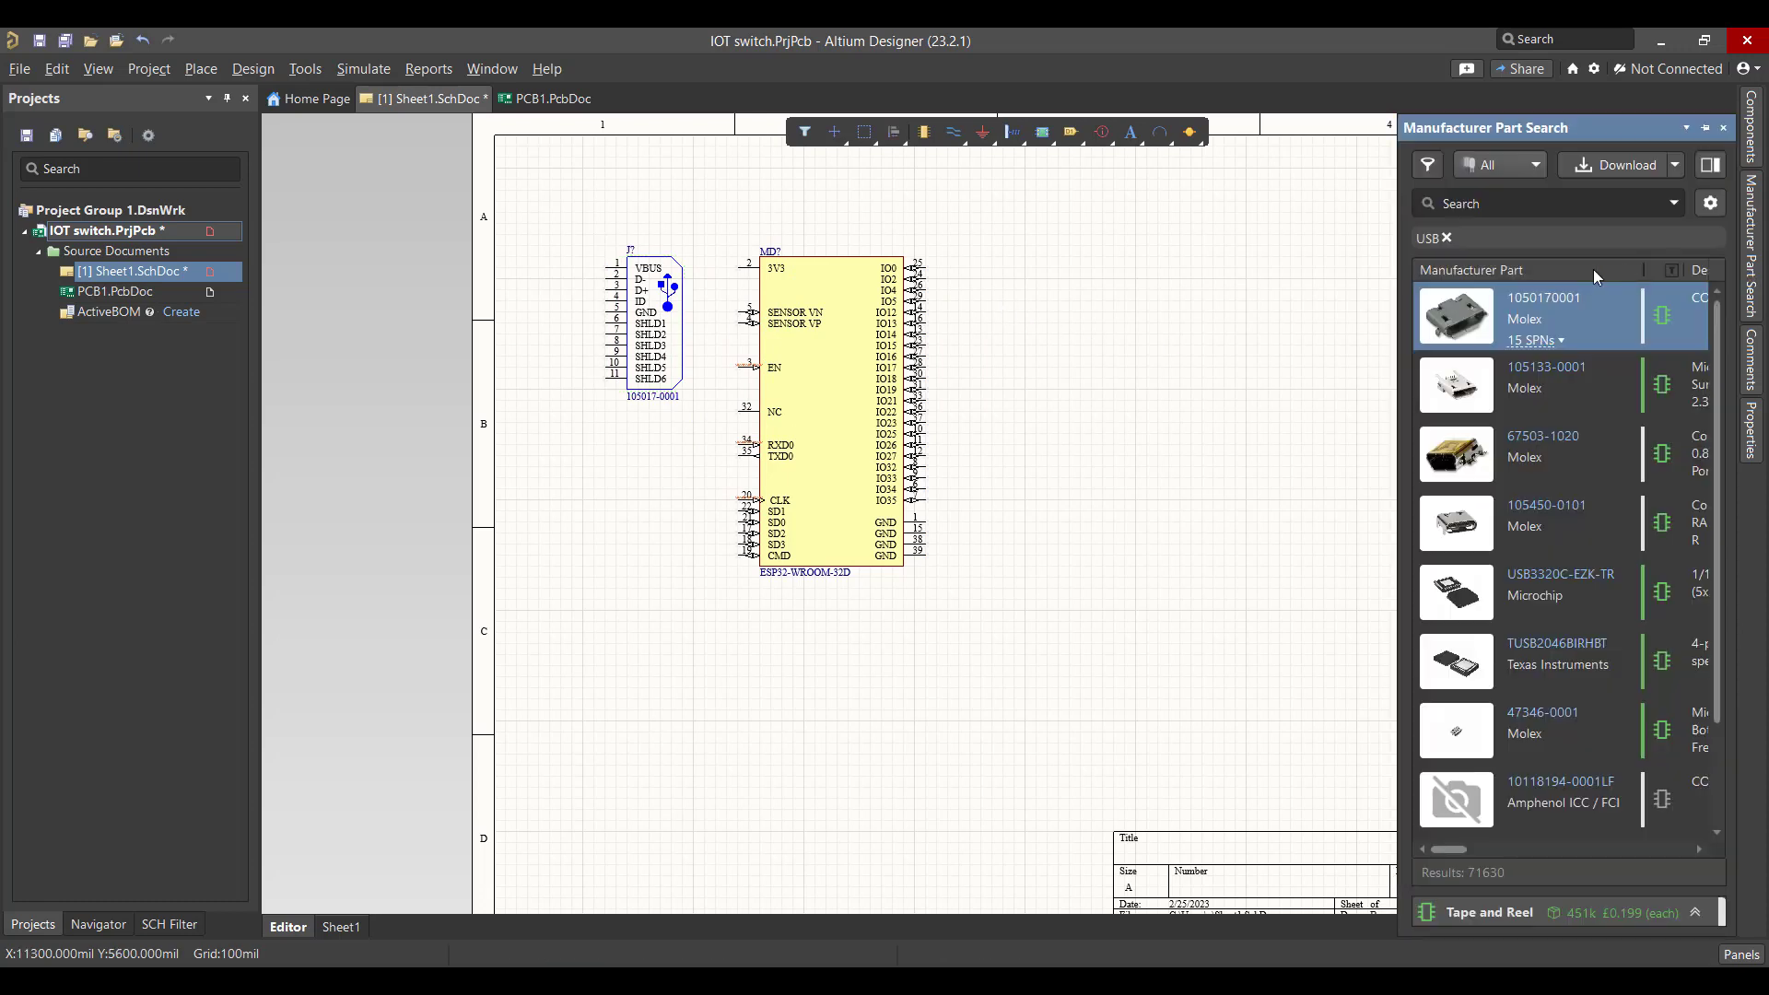
Search 'Relay' and place the RT314730 relay rotated upright on the sheet
{"action": "left_click", "coordinate": [1447, 238]}
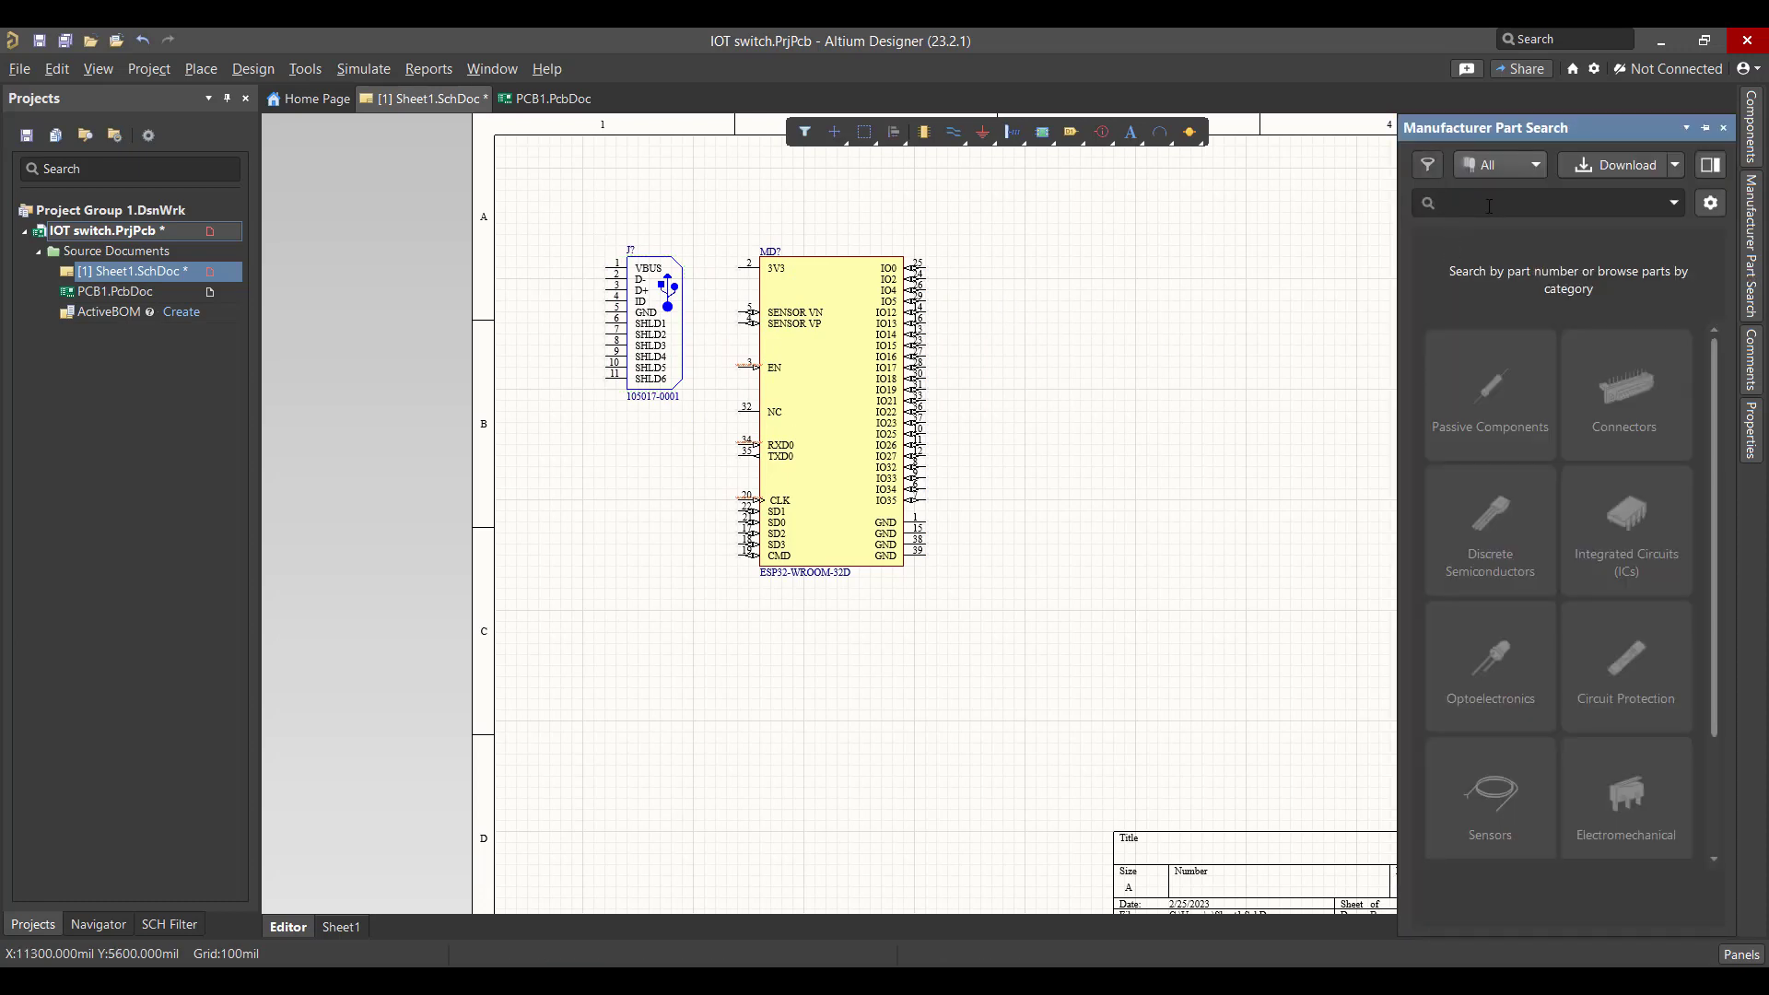
{"action": "type", "text": "Relay"}
{"action": "key", "text": "Return"}
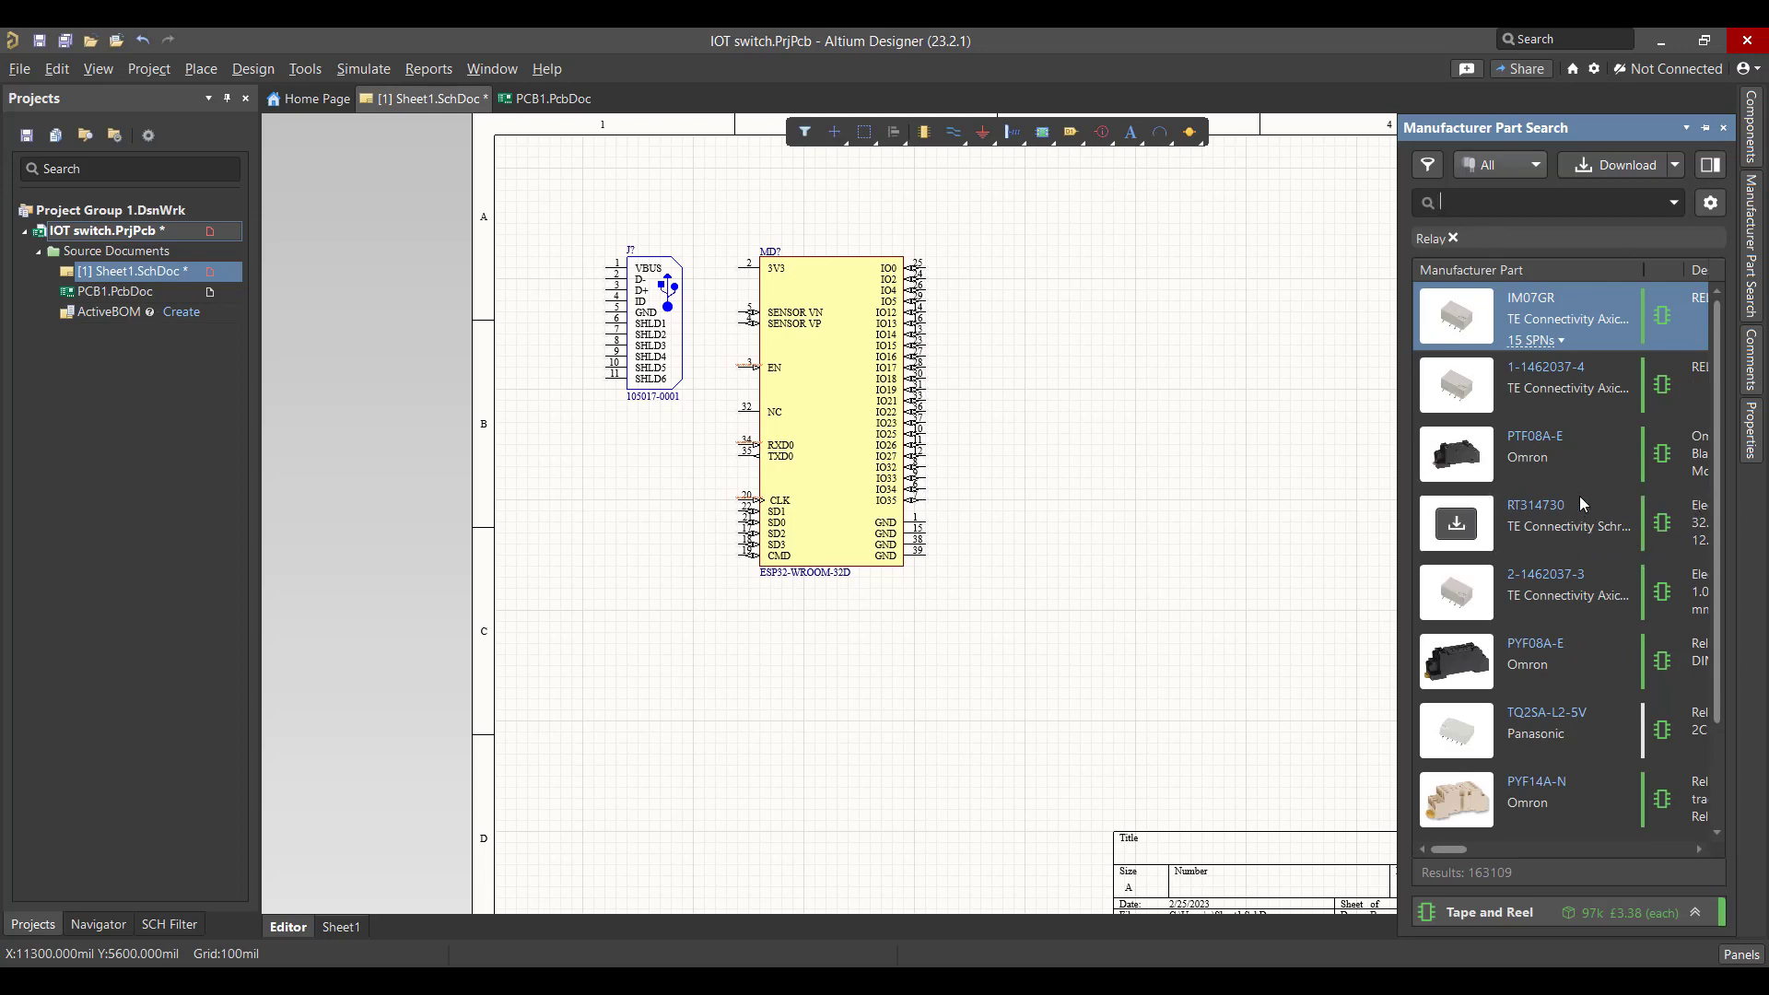
{"action": "left_click", "coordinate": [1530, 527]}
{"action": "right_click", "coordinate": [1522, 523]}
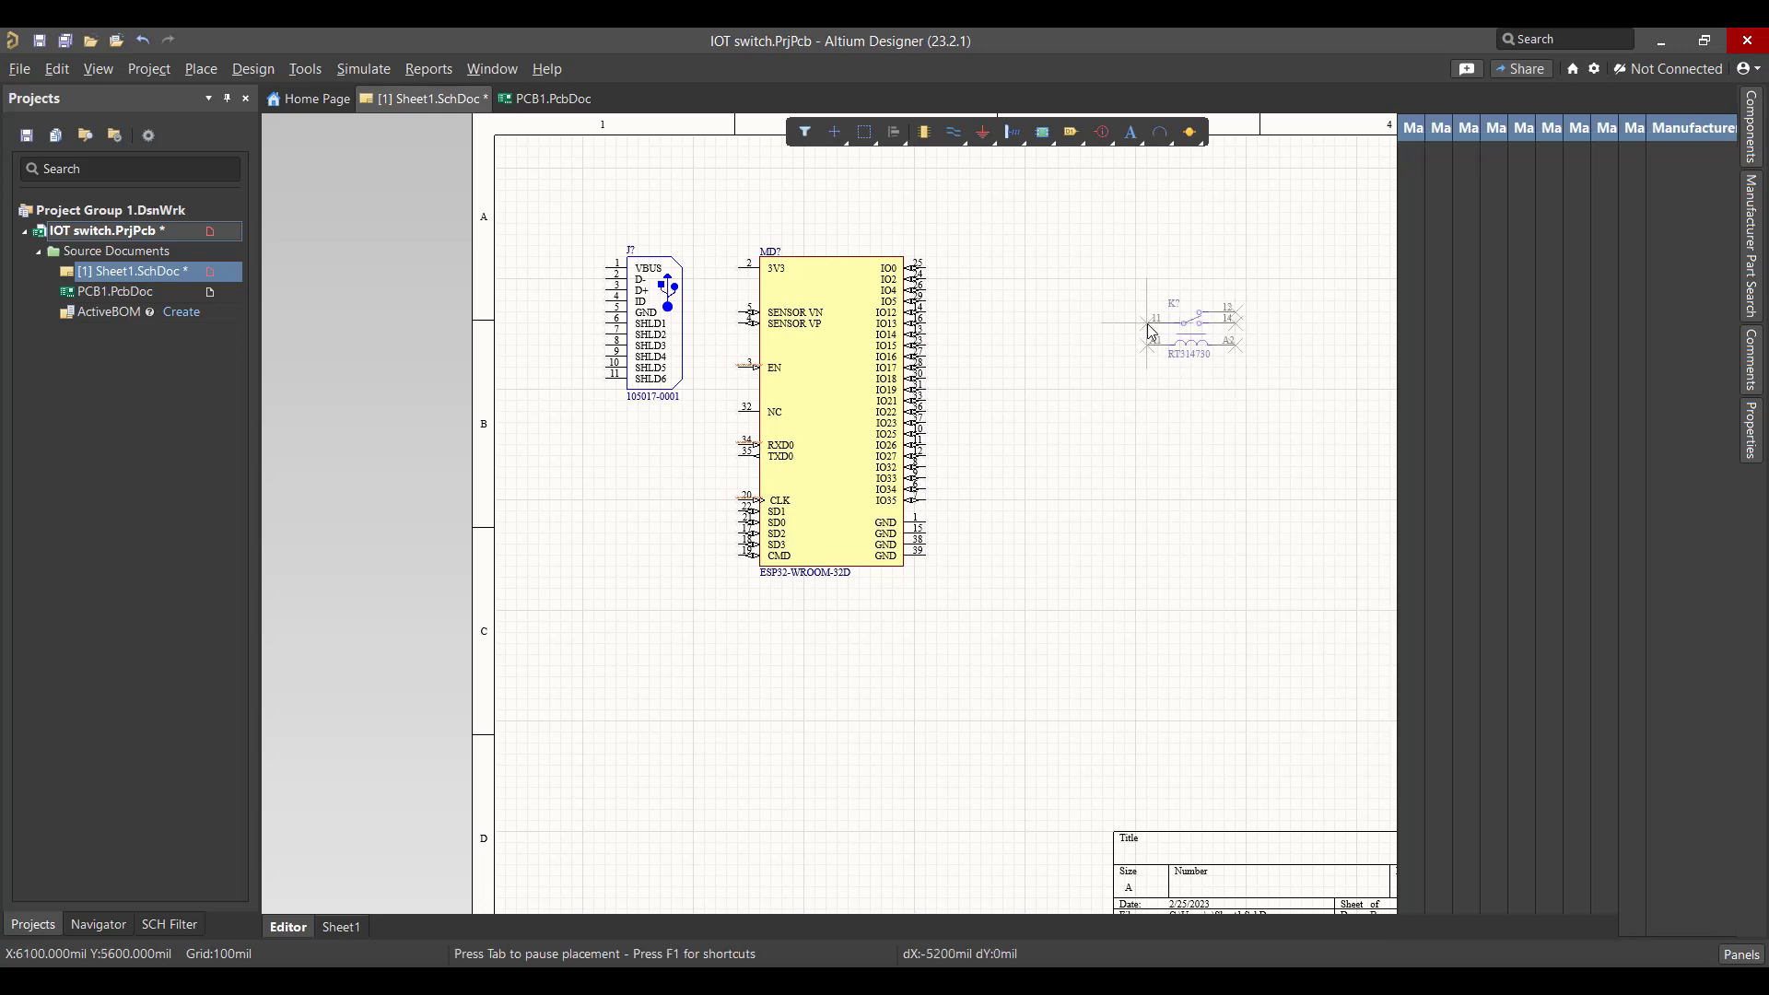
{"action": "key", "text": "space"}
{"action": "key", "text": "space"}
{"action": "key", "text": "space"}
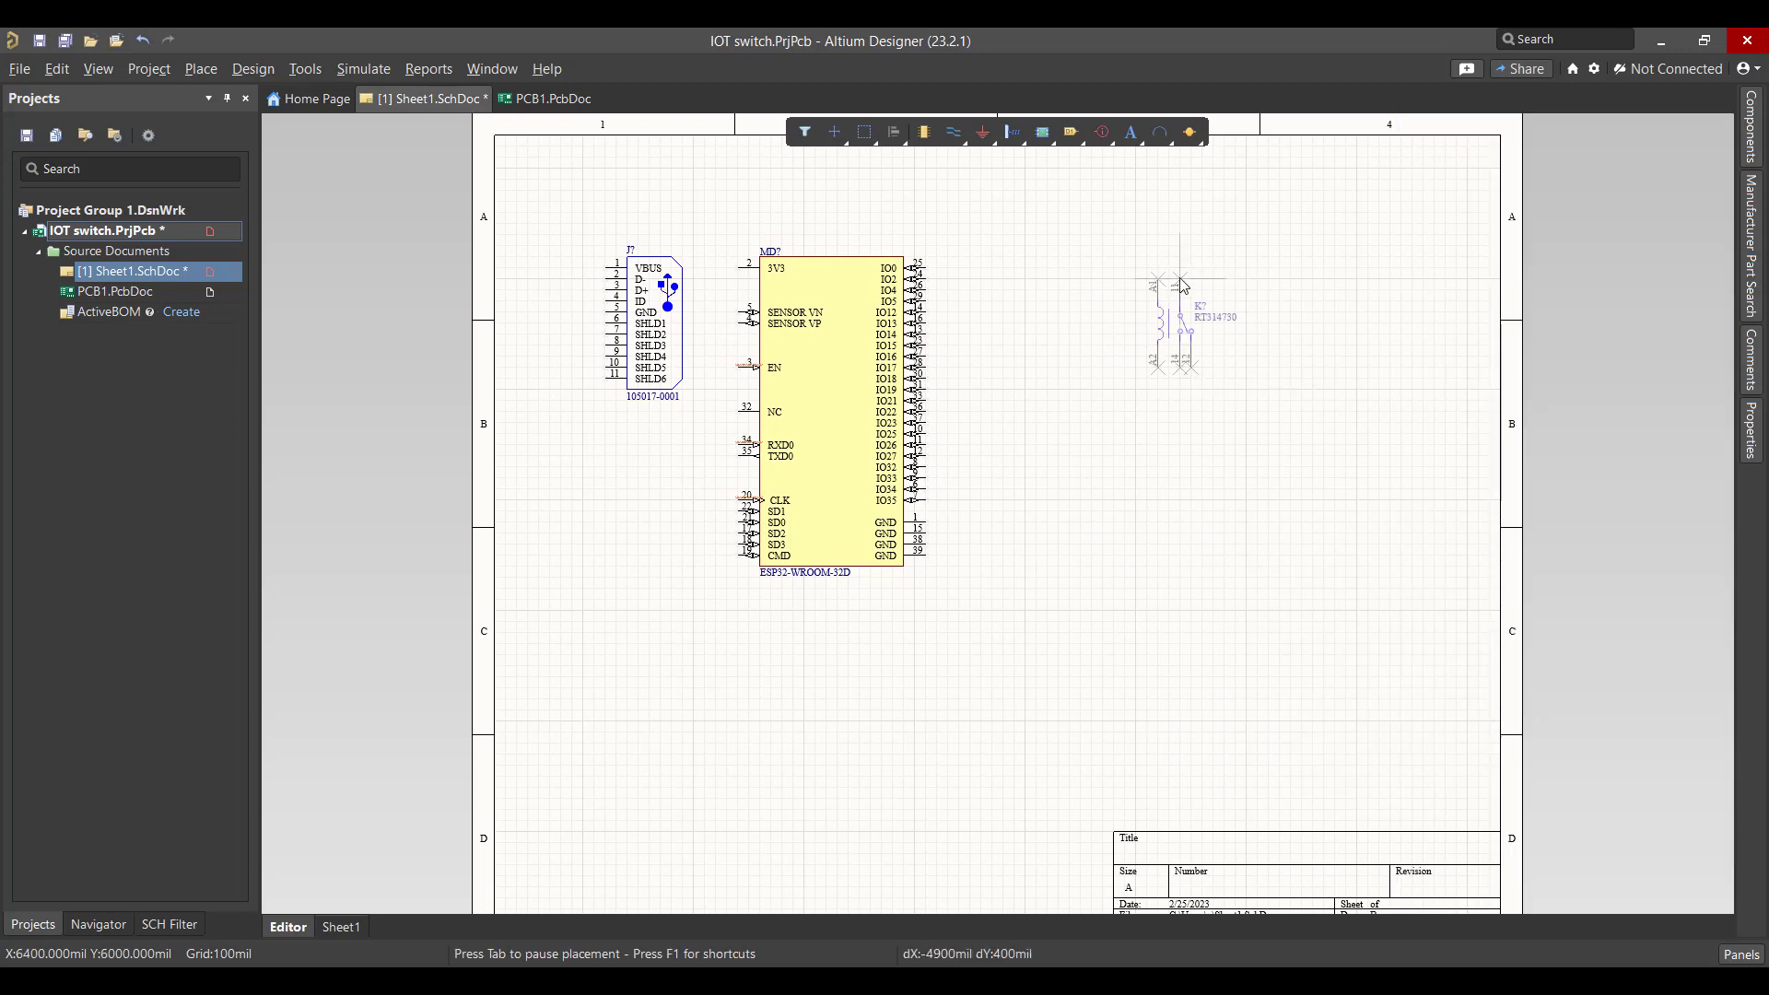
{"action": "left_click", "coordinate": [1182, 284]}
{"action": "key", "text": "Escape"}
Search 'diode' and place a BAT54HT1G diode just left of the relay
{"action": "left_click", "coordinate": [1752, 249]}
{"action": "left_click", "coordinate": [1455, 239]}
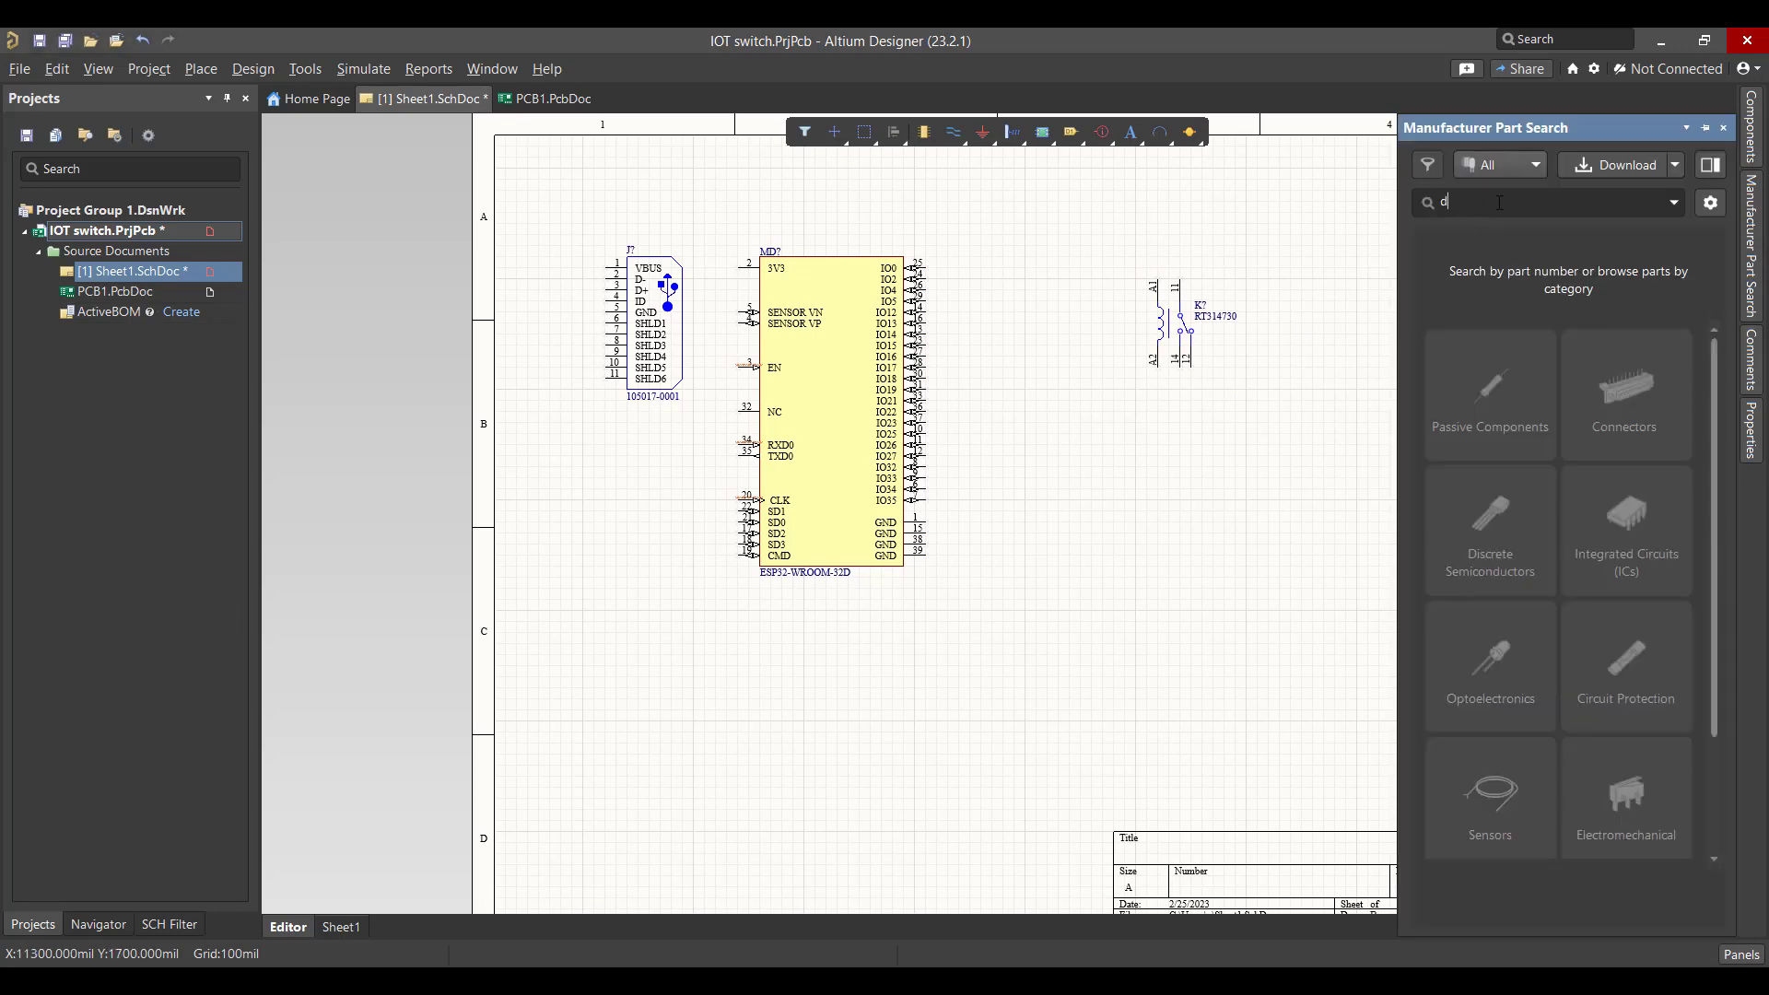
{"action": "type", "text": "diode"}
{"action": "key", "text": "Return"}
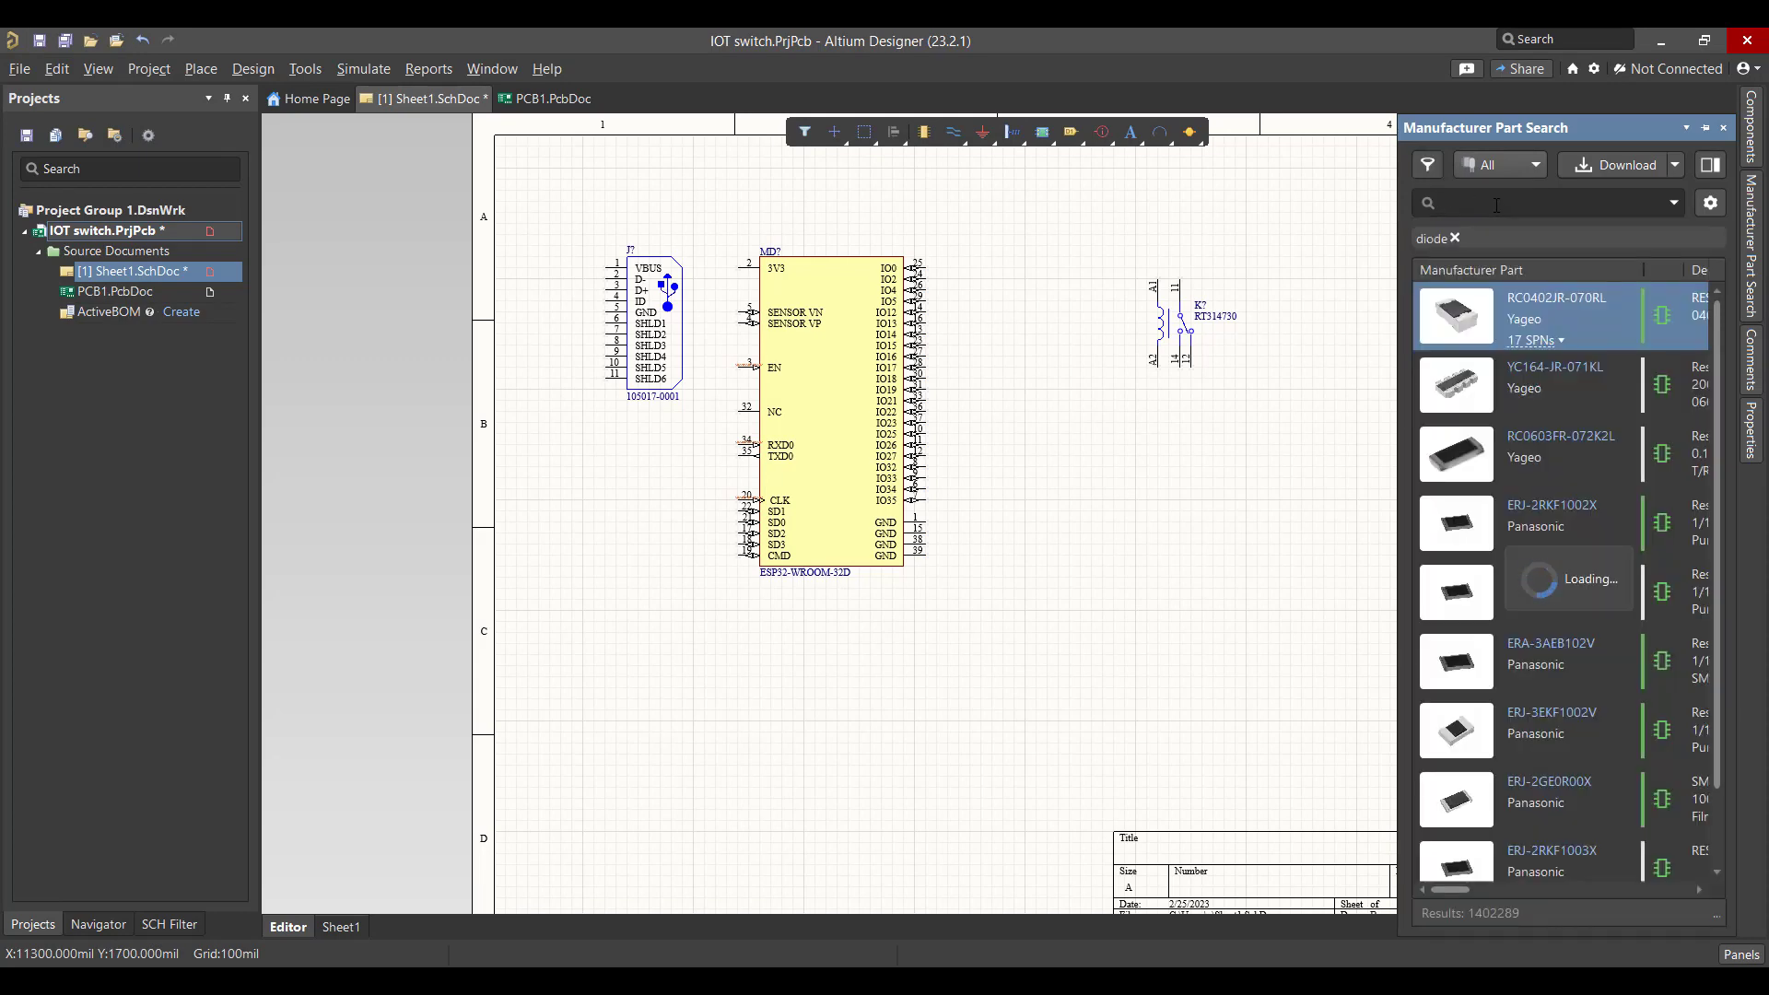
{"action": "right_click", "coordinate": [1535, 390]}
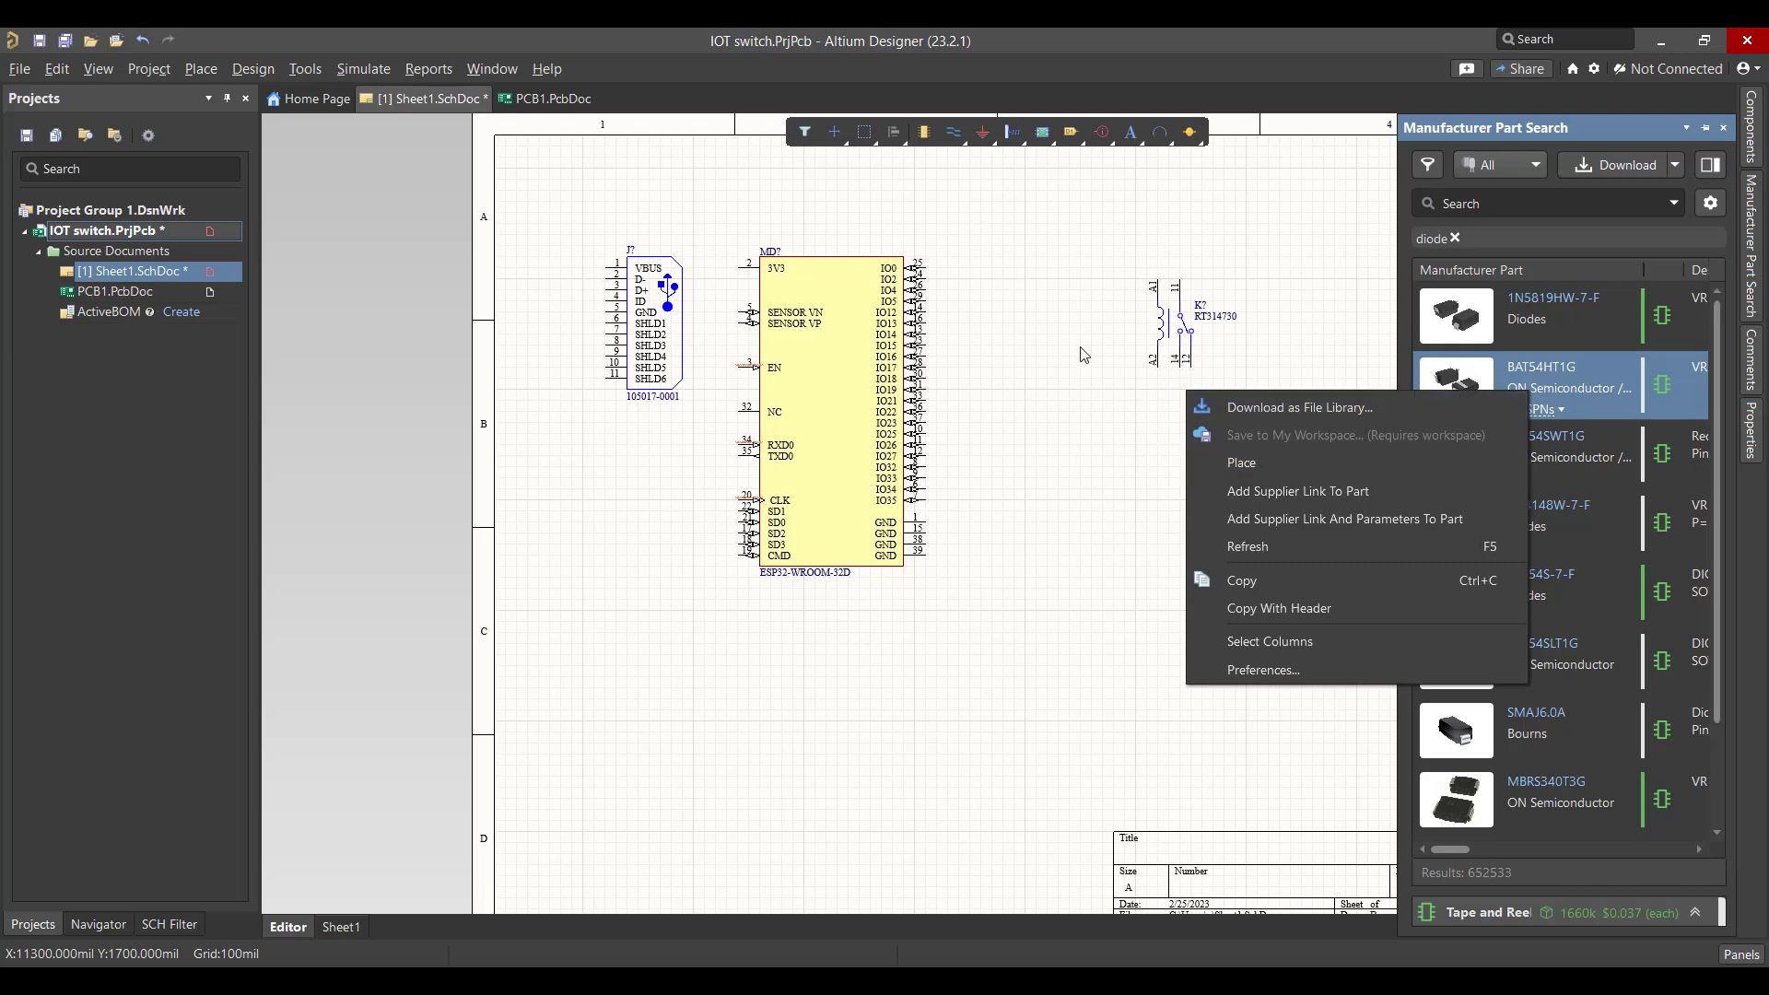
{"action": "left_click", "coordinate": [1110, 348]}
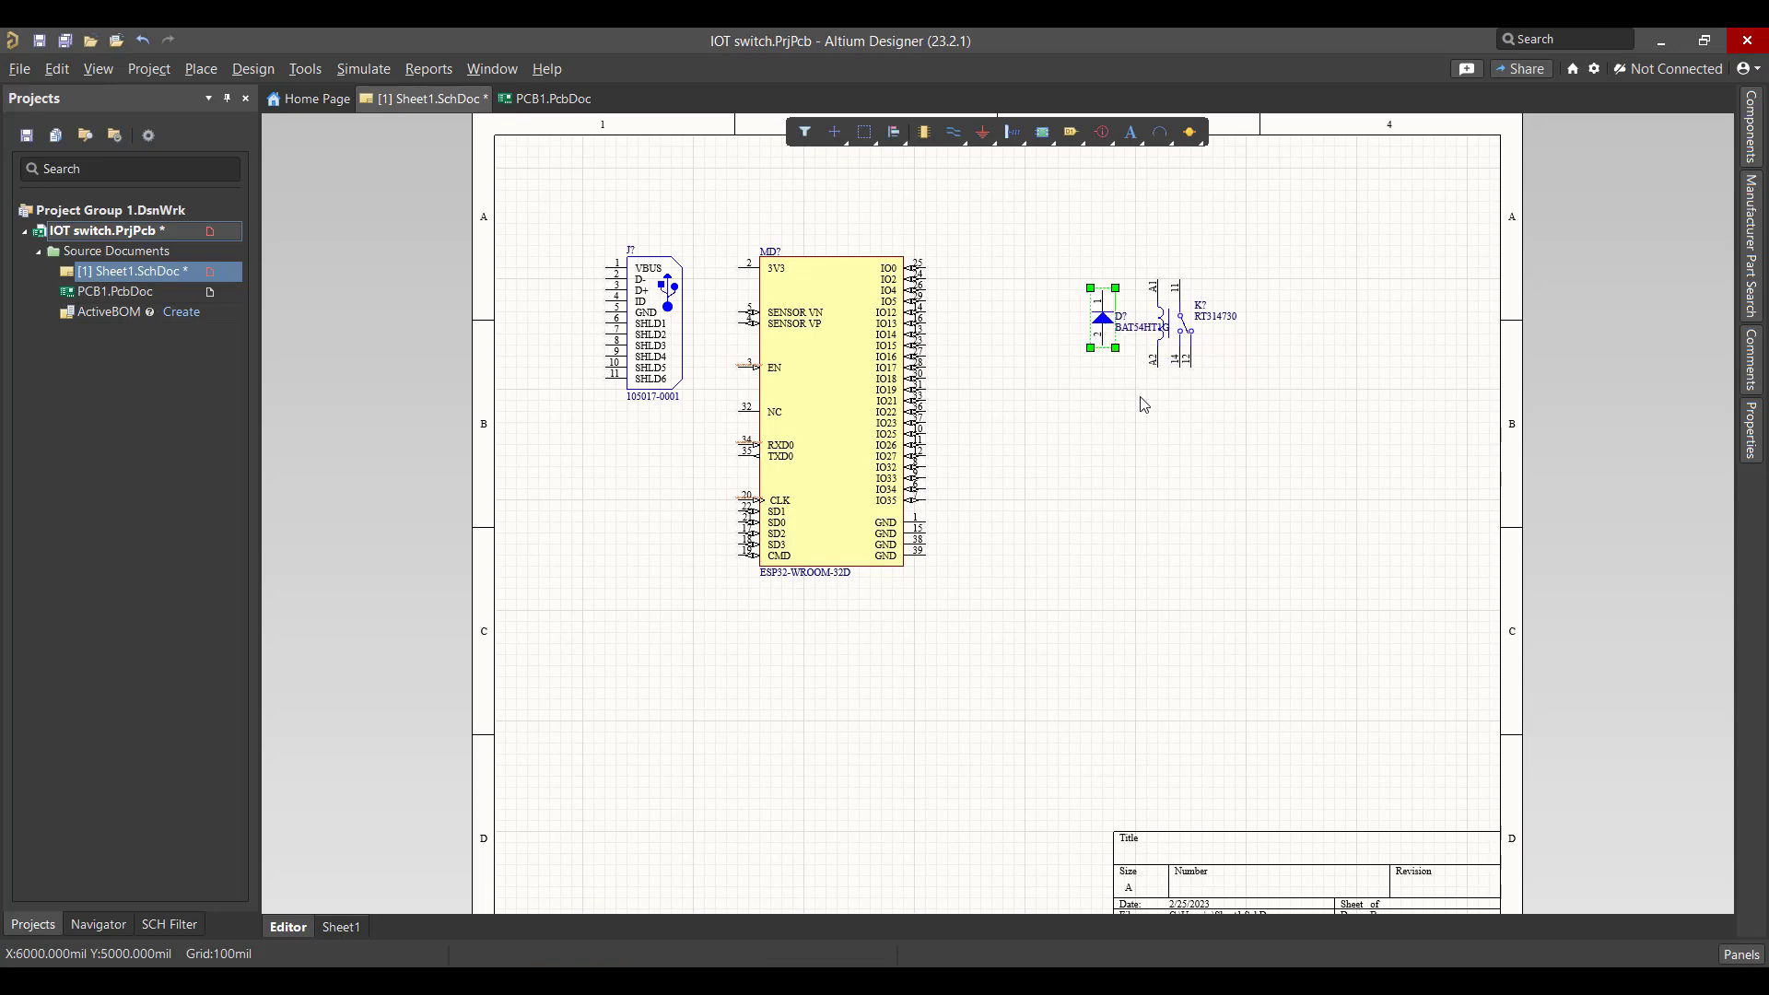
{"action": "key", "text": "Escape"}
Replace the diode search with 'RES' and filter results to Through Hole mounting
{"action": "left_click", "coordinate": [1751, 244]}
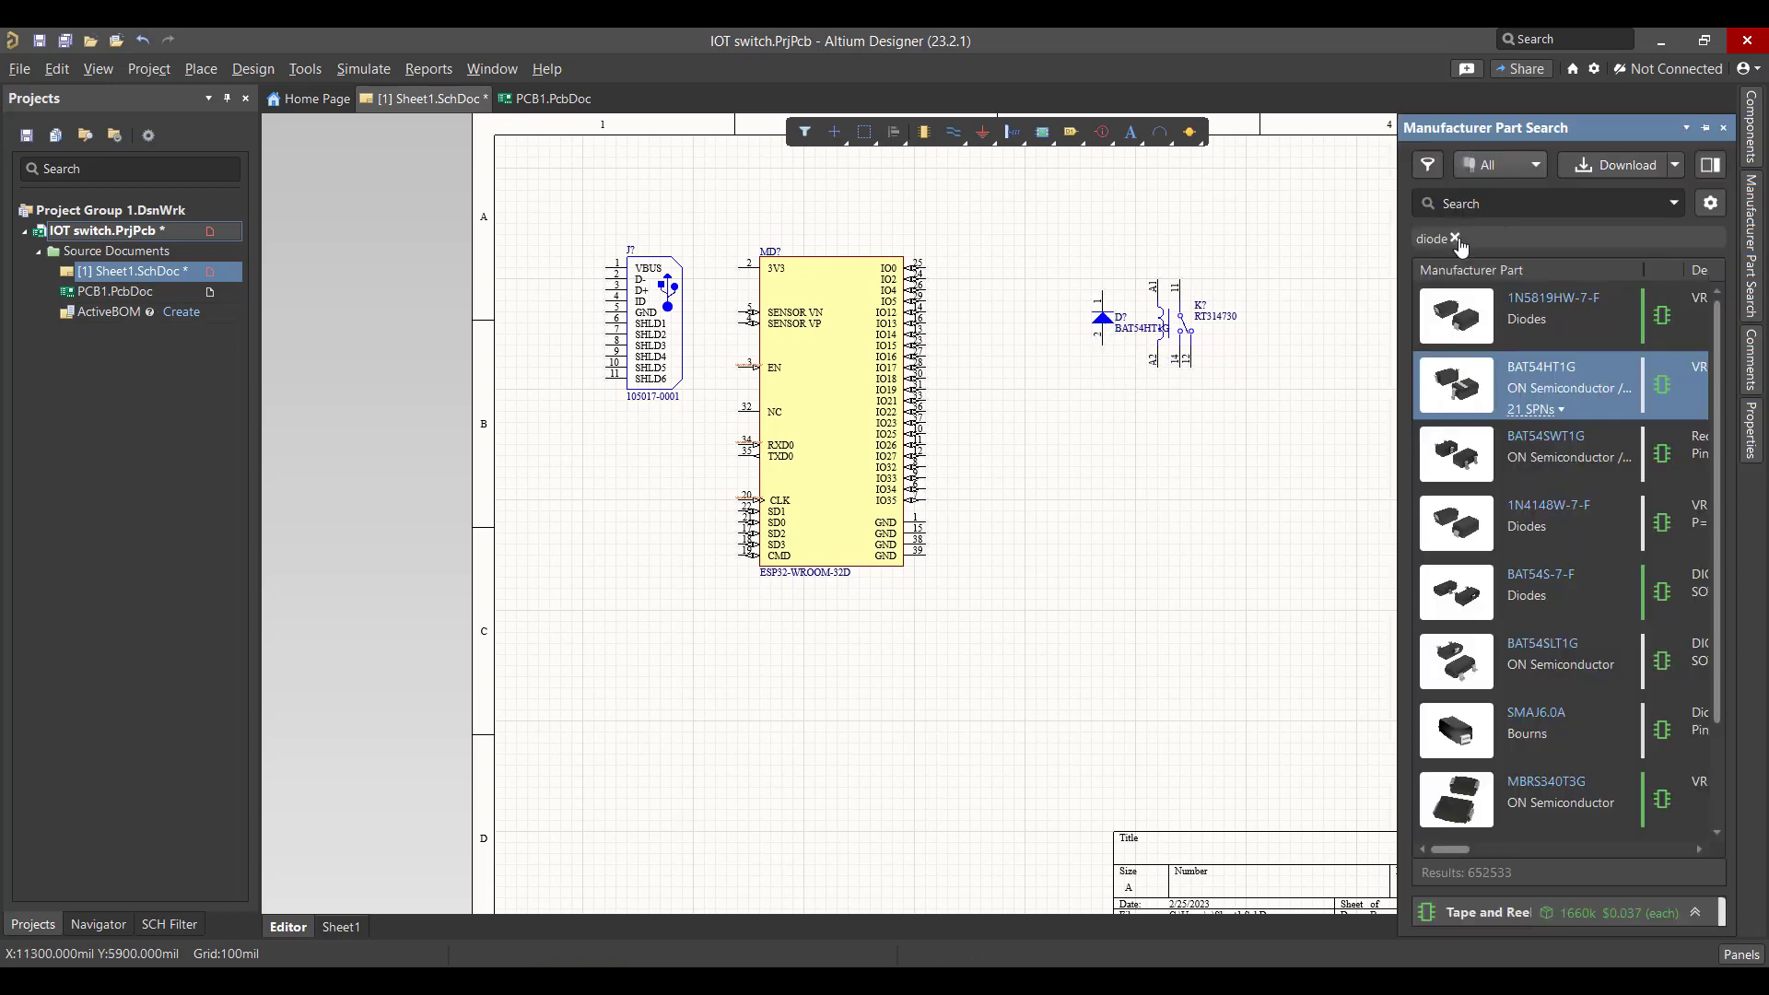
{"action": "left_click", "coordinate": [1456, 239]}
{"action": "left_click", "coordinate": [1492, 202]}
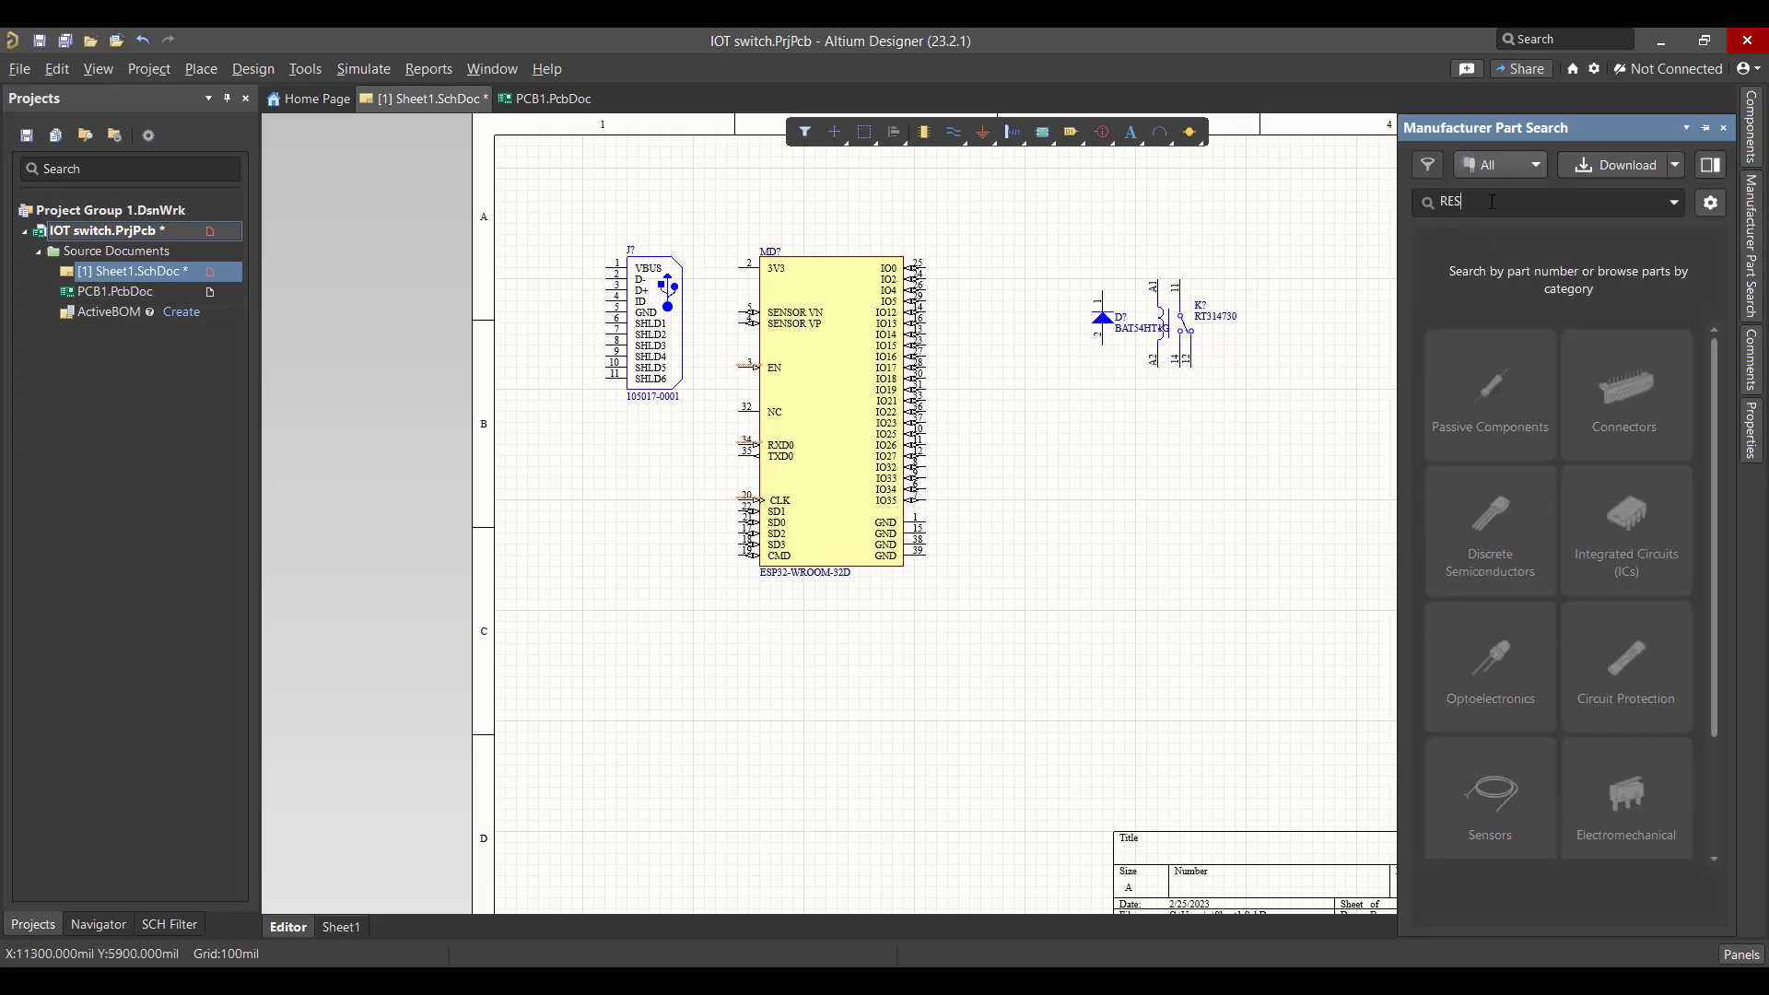
{"action": "type", "text": "RES"}
{"action": "key", "text": "Return"}
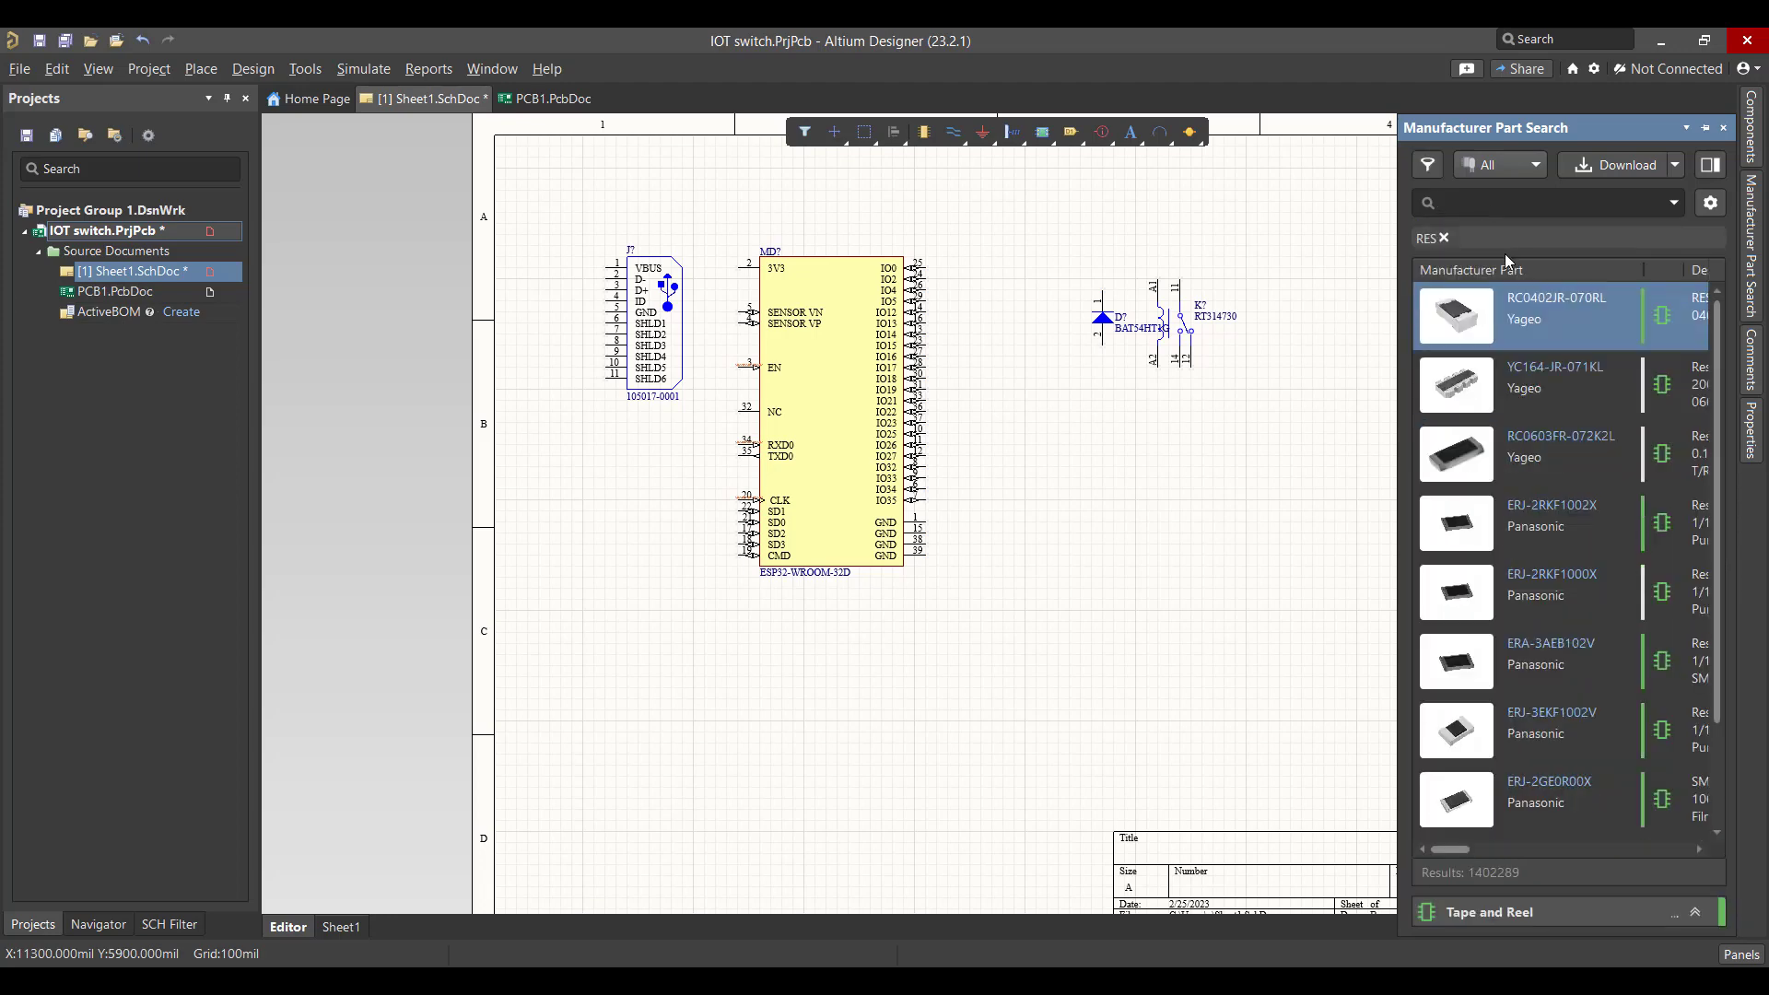
{"action": "left_click", "coordinate": [1429, 164]}
{"action": "scroll", "coordinate": [1313, 319], "scroll_direction": "down", "scroll_amount": 2}
{"action": "scroll", "coordinate": [1312, 319], "scroll_direction": "up", "scroll_amount": 3}
{"action": "left_click", "coordinate": [1068, 388]}
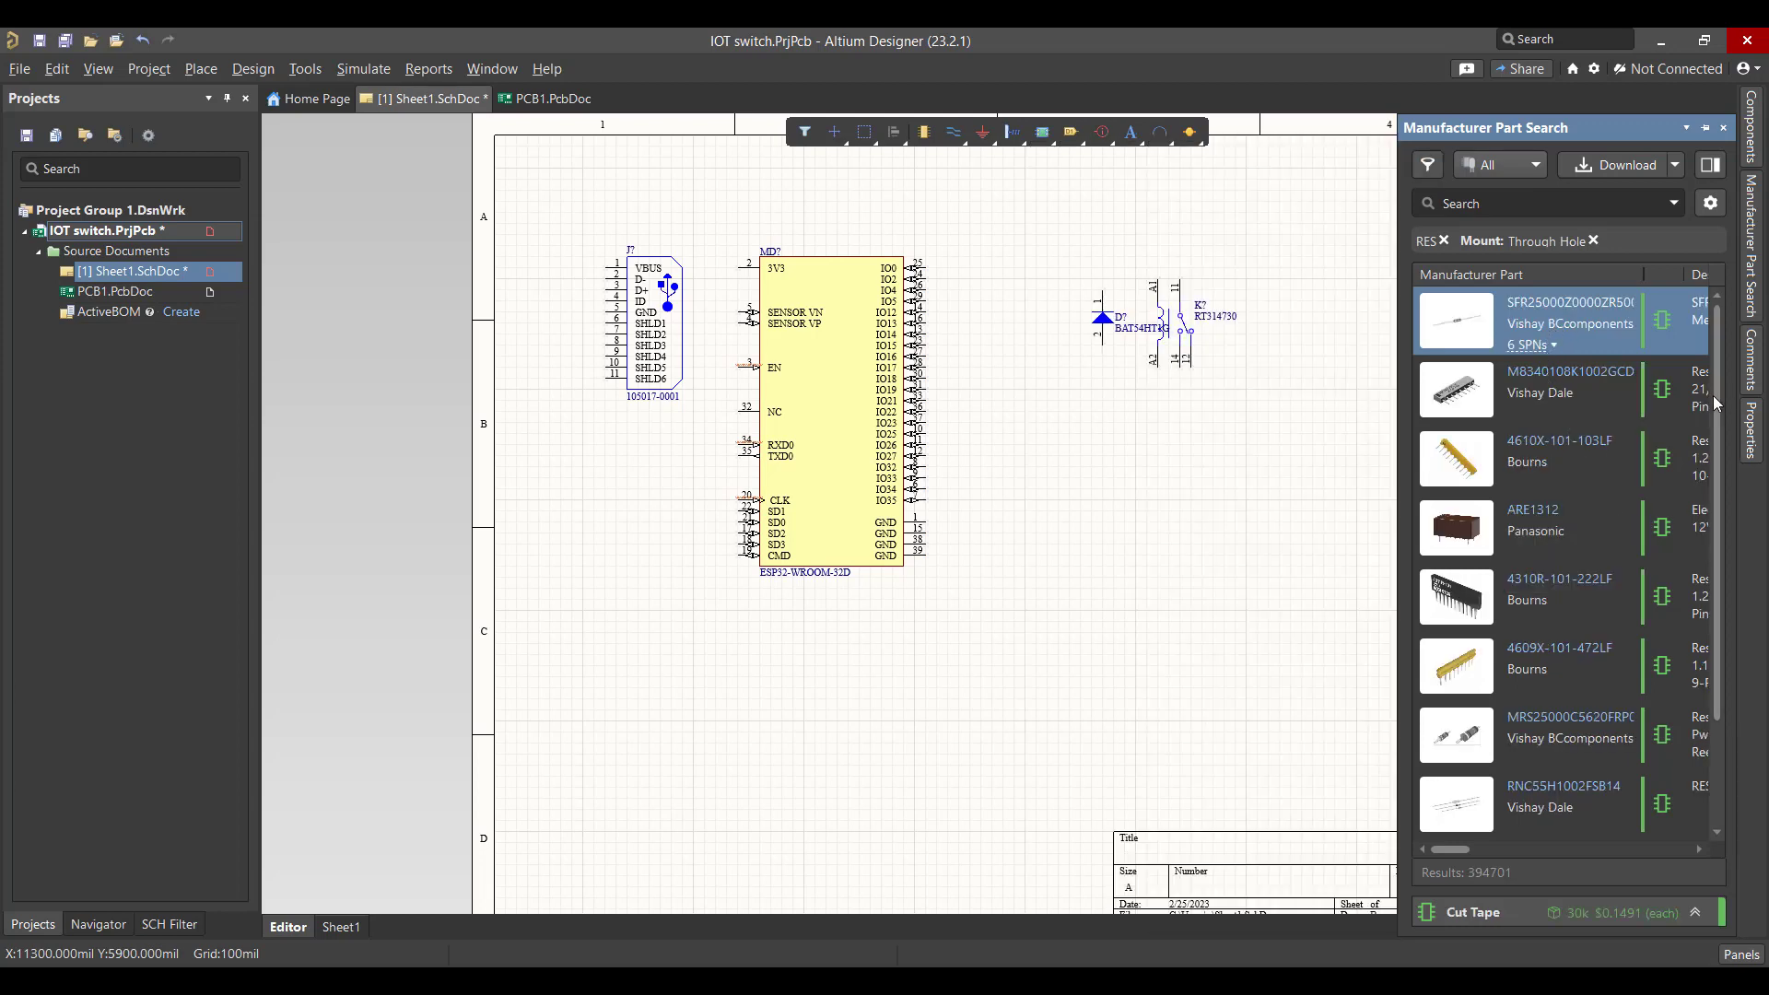
{"action": "left_click_drag", "start_coordinate": [1713, 395], "coordinate": [1716, 491]}
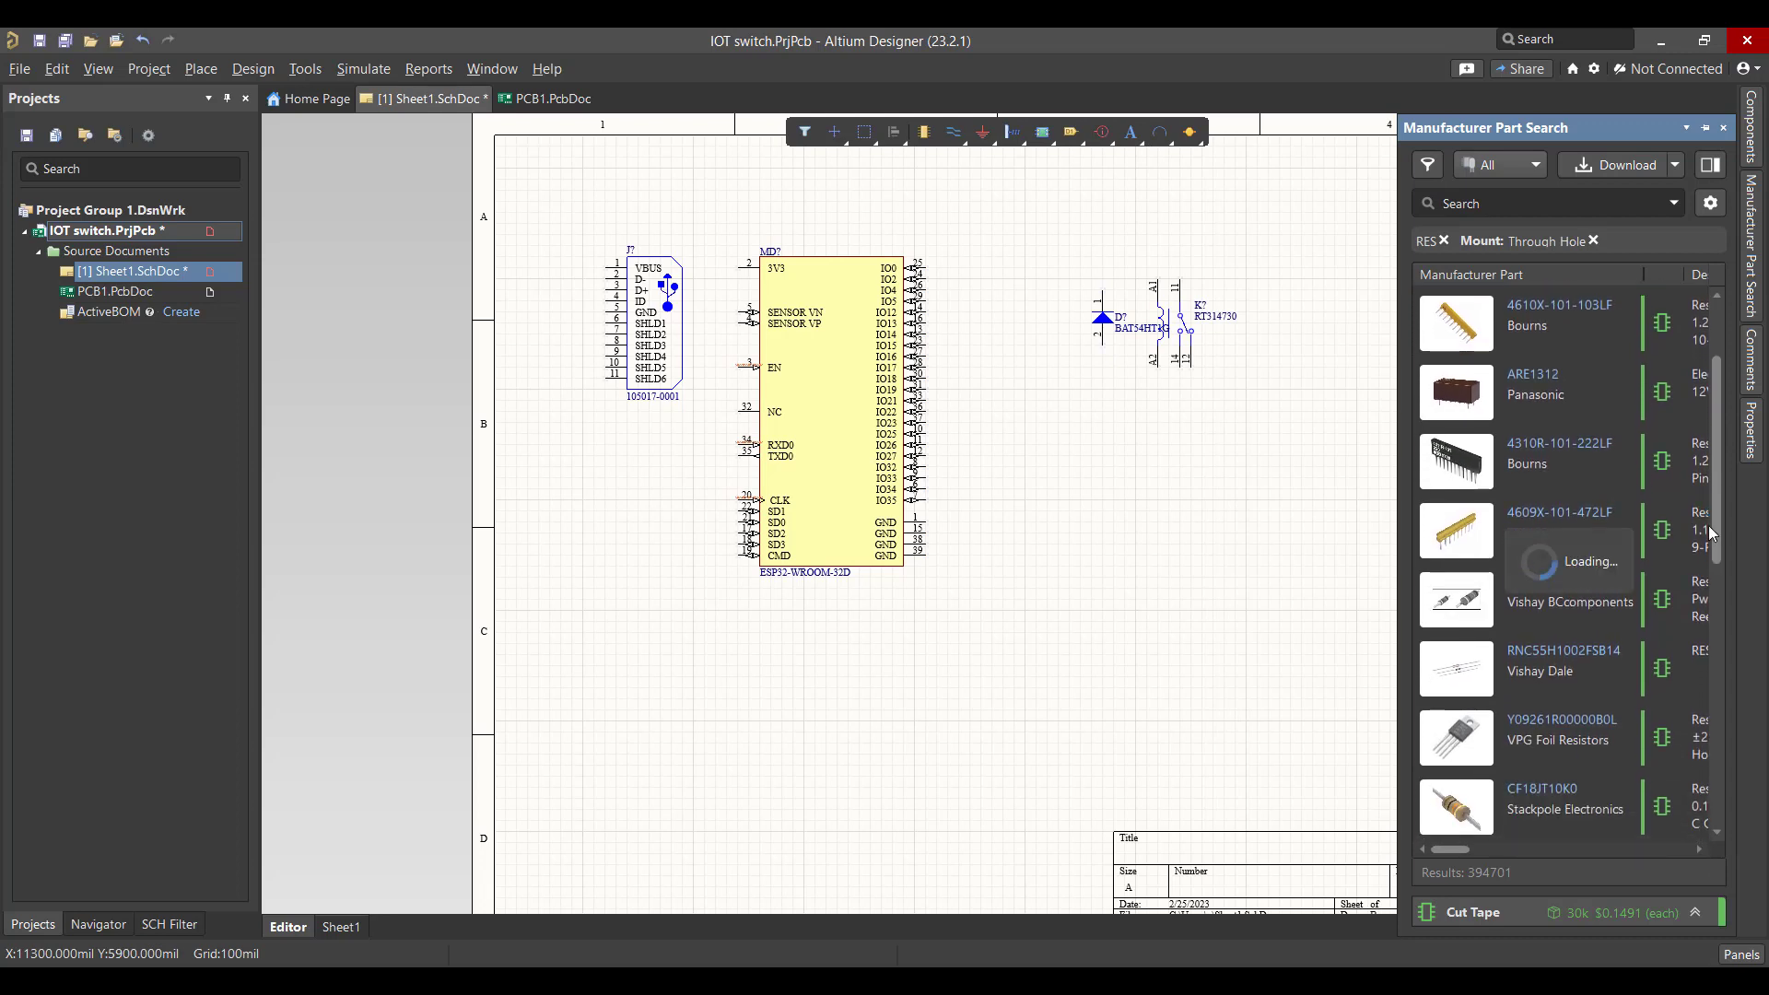
Place the CF18JT10K0 resistor on the sheet right of the ESP32 module
{"action": "left_click", "coordinate": [1567, 795]}
{"action": "right_click", "coordinate": [1563, 785]}
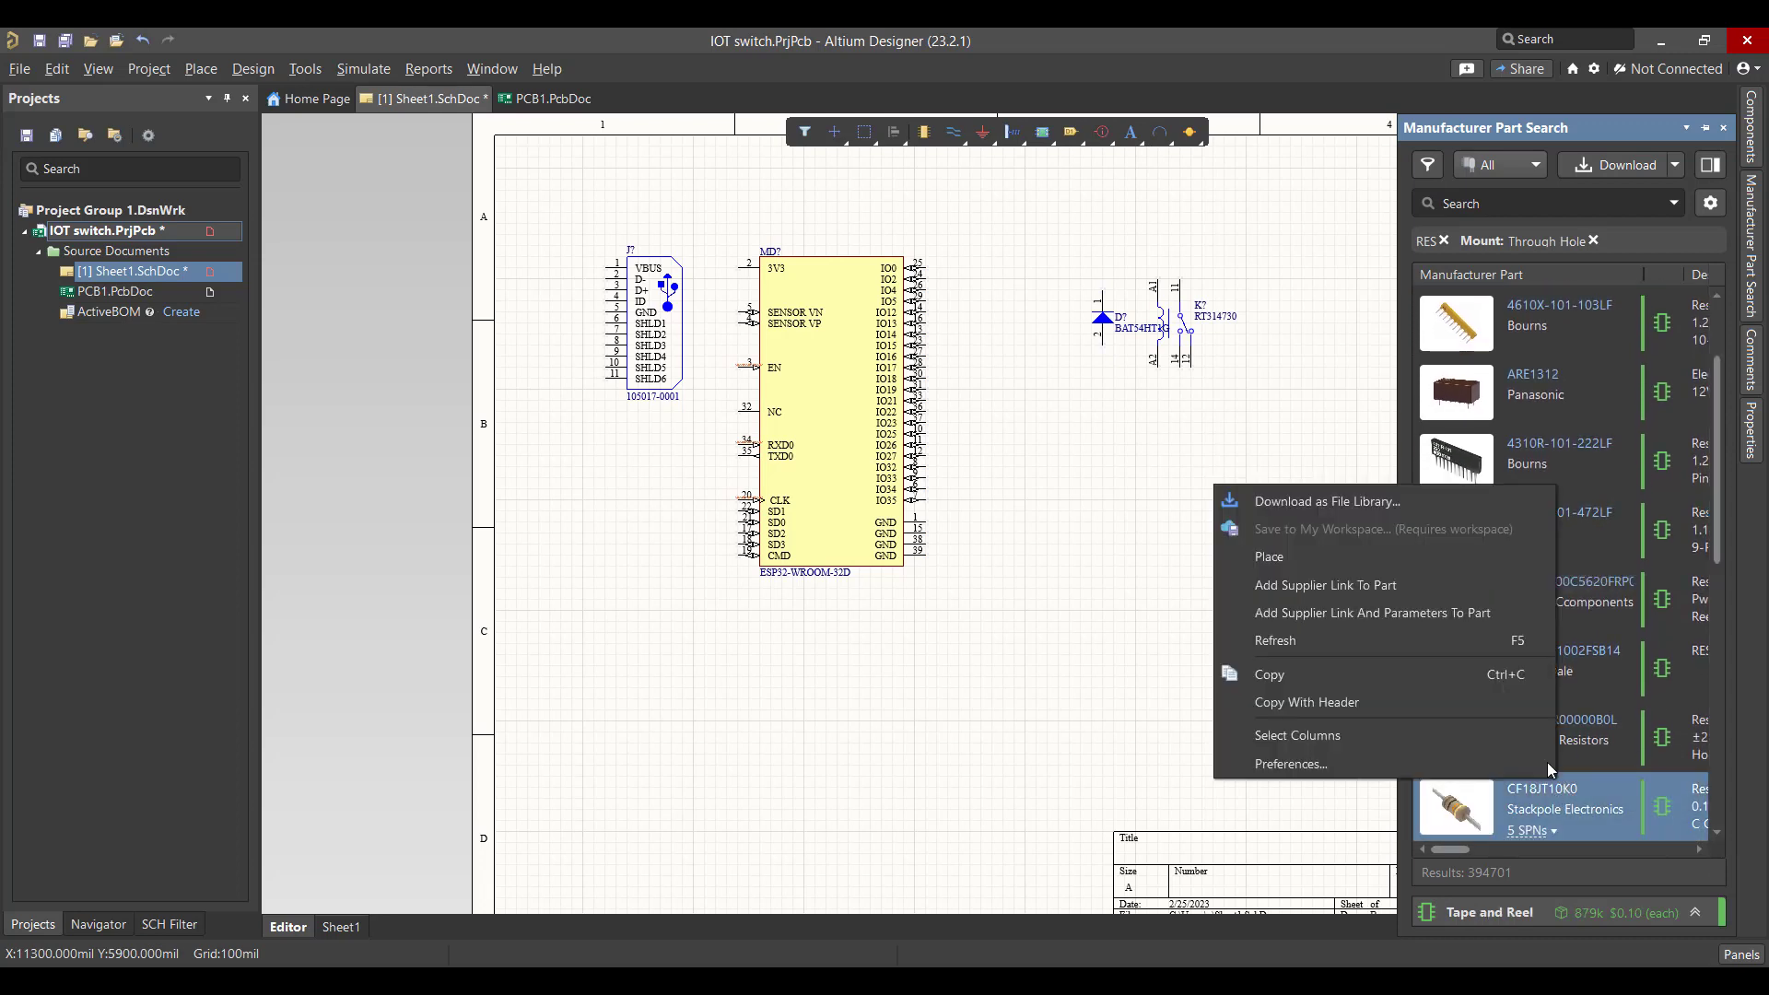
{"action": "left_click", "coordinate": [1335, 560]}
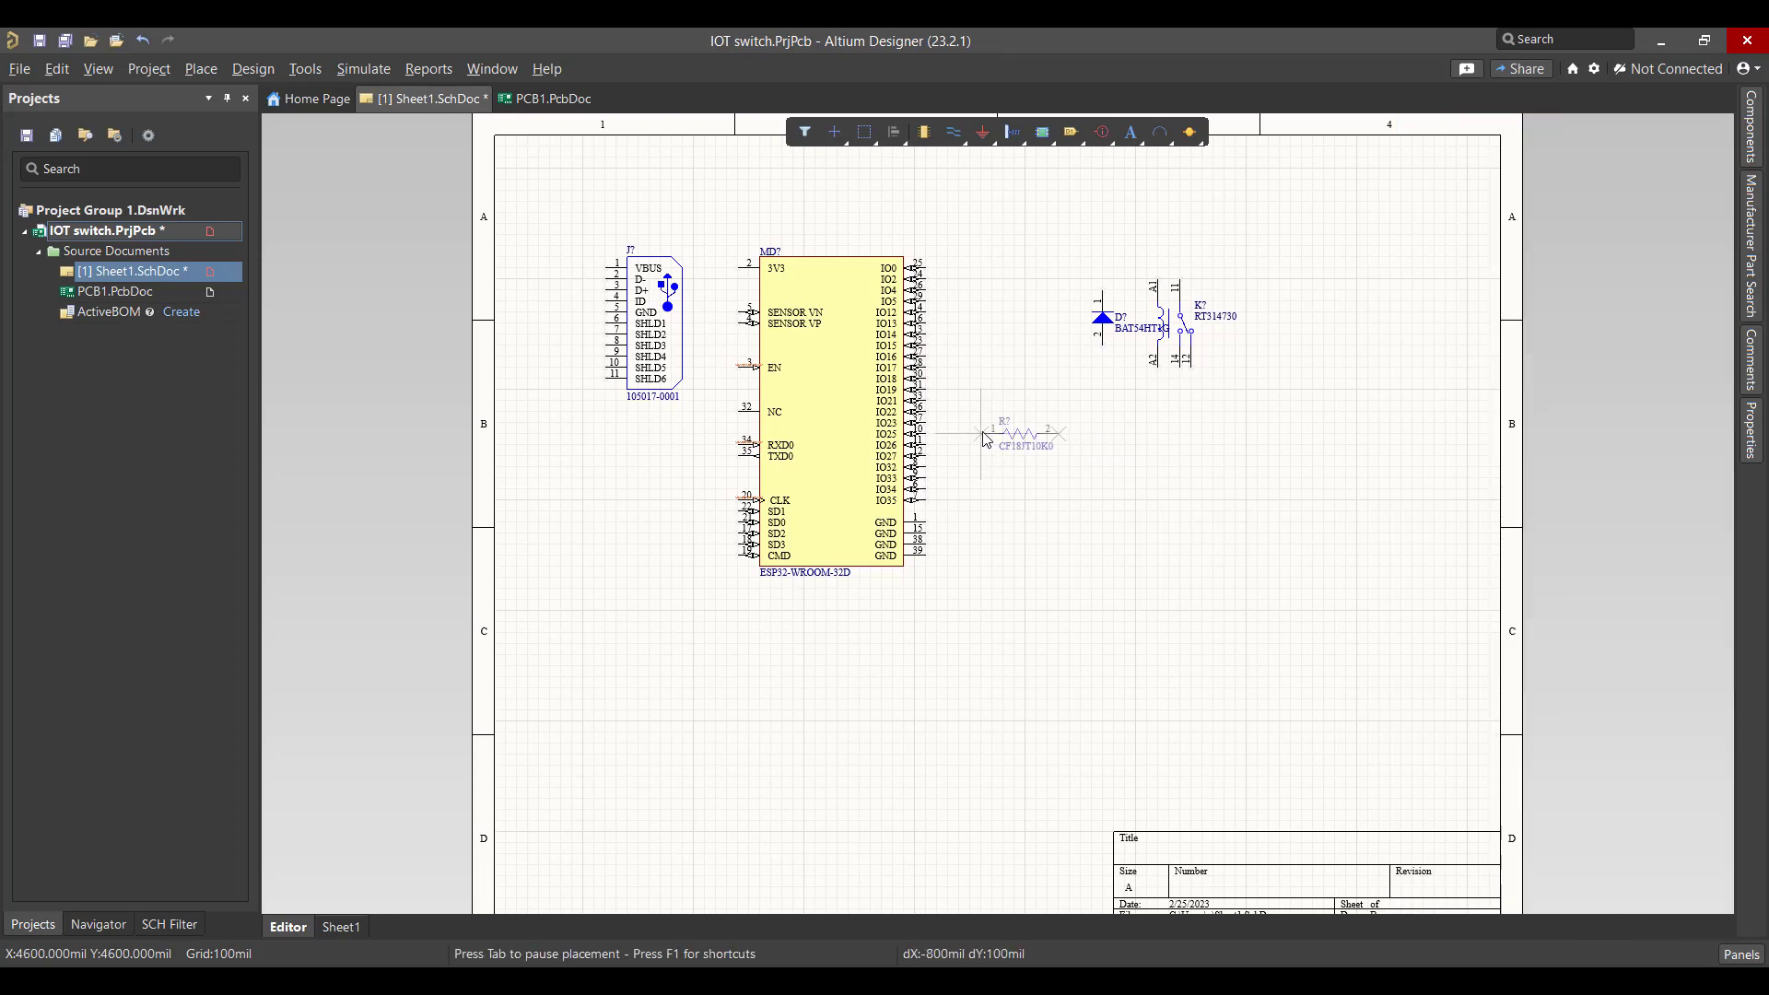
{"action": "left_click", "coordinate": [985, 440]}
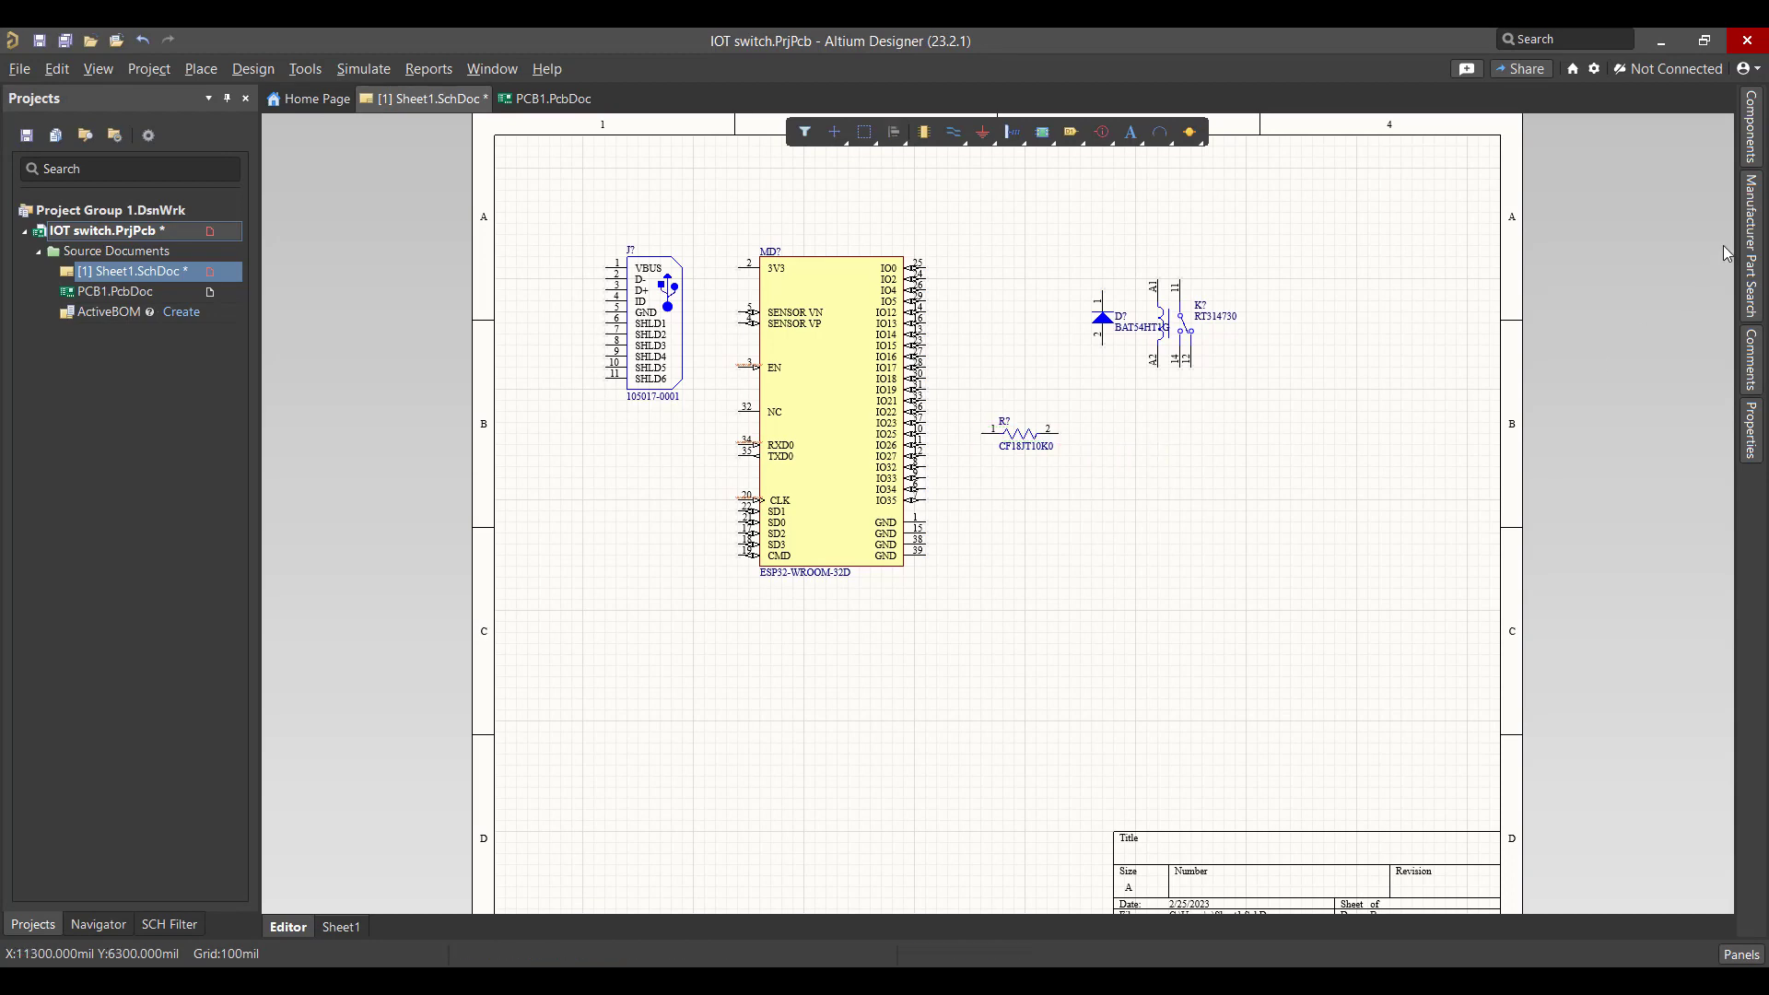
Clear the resistor filters, search 'NPN' and filter to through-hole termination
{"action": "mouse_move", "coordinate": [1753, 249]}
{"action": "left_click", "coordinate": [1593, 241]}
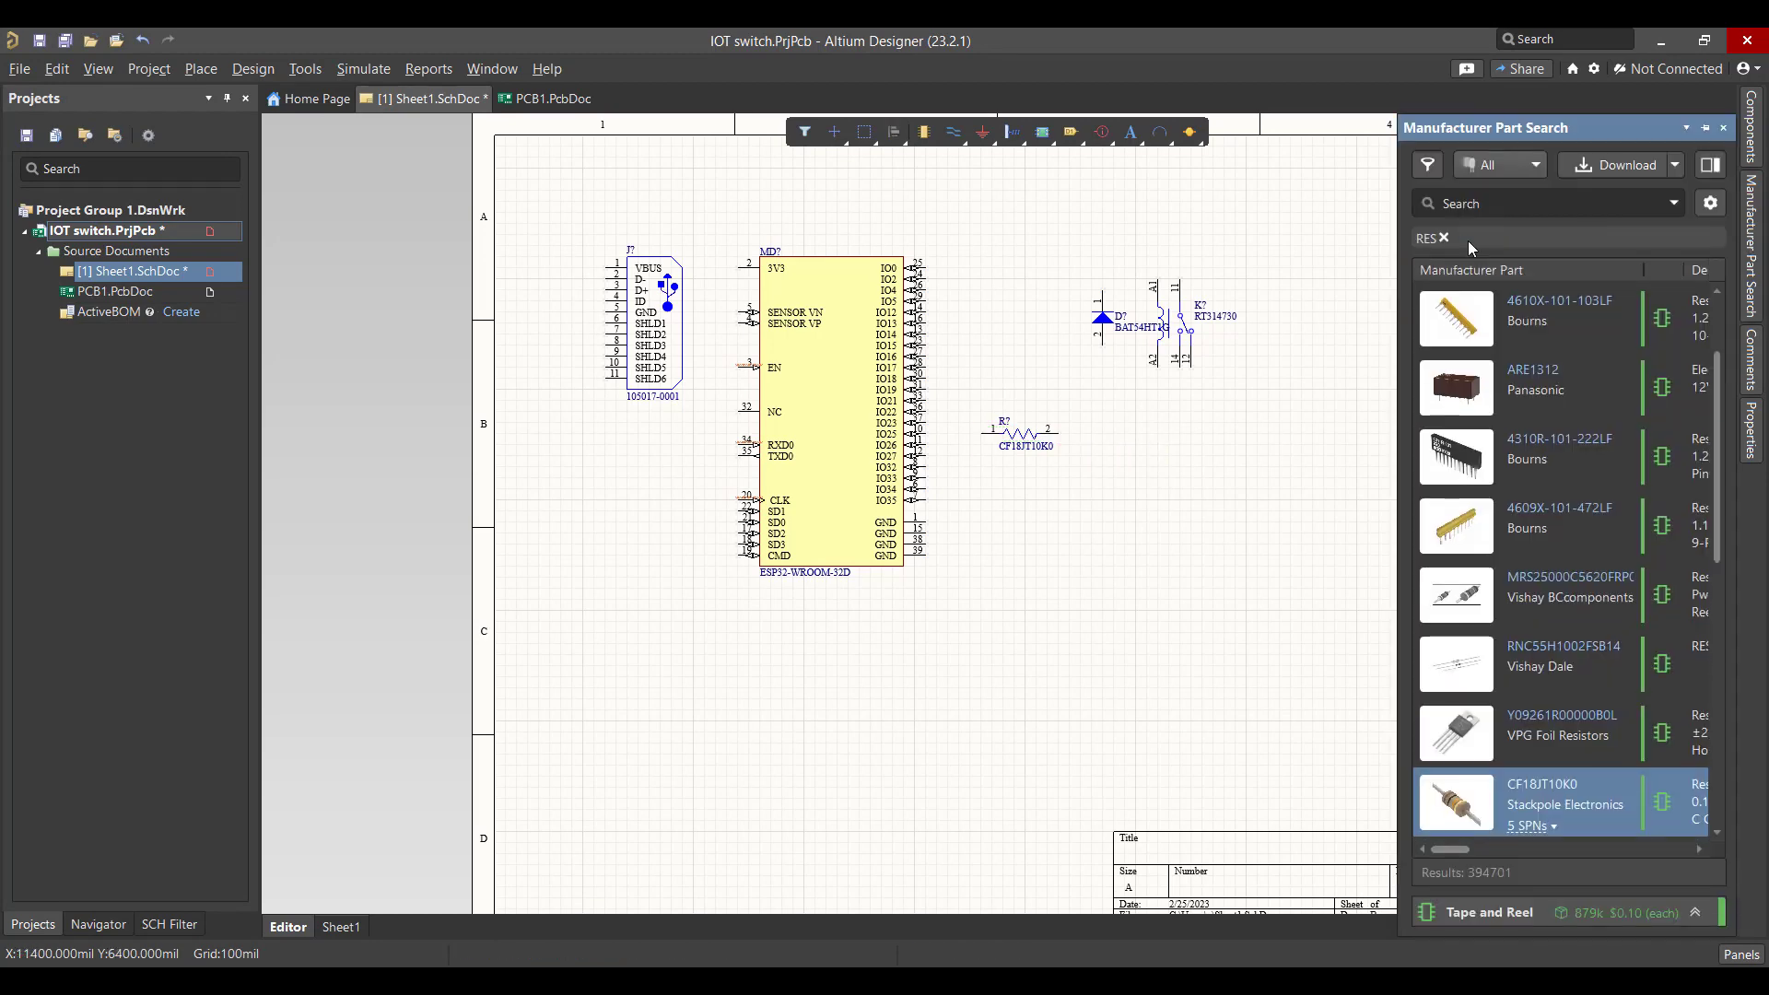
{"action": "left_click", "coordinate": [1444, 239]}
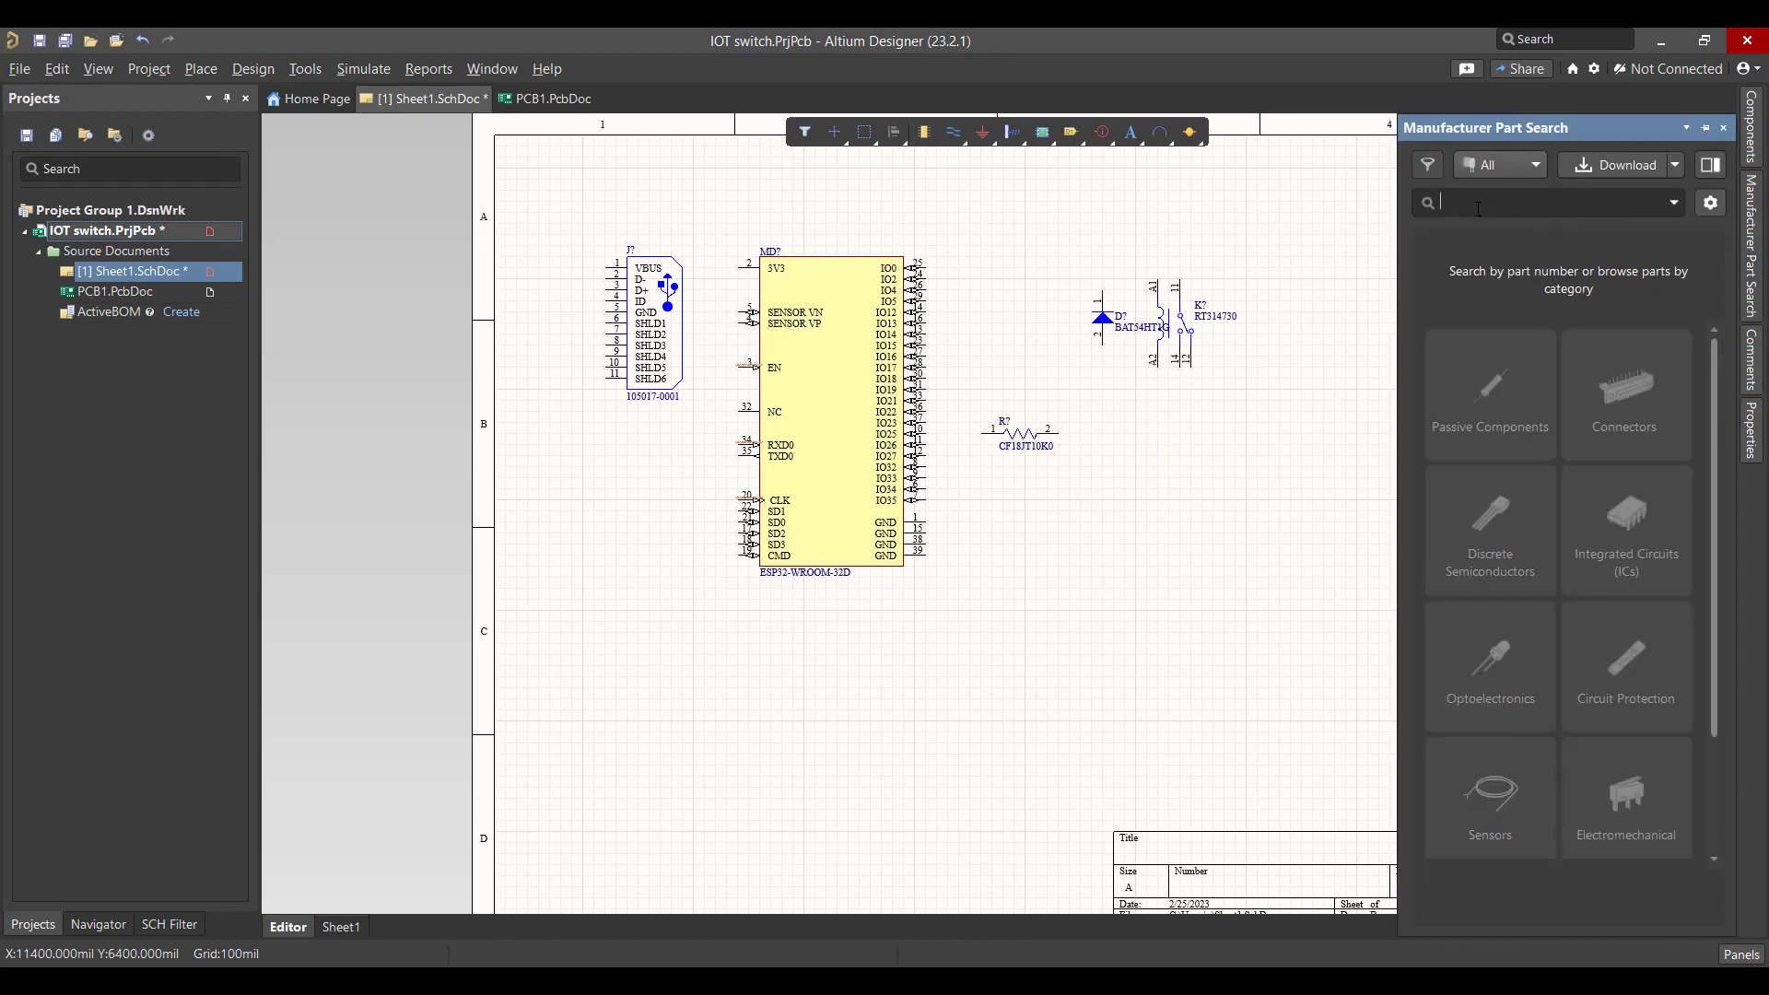
{"action": "type", "text": "NPN"}
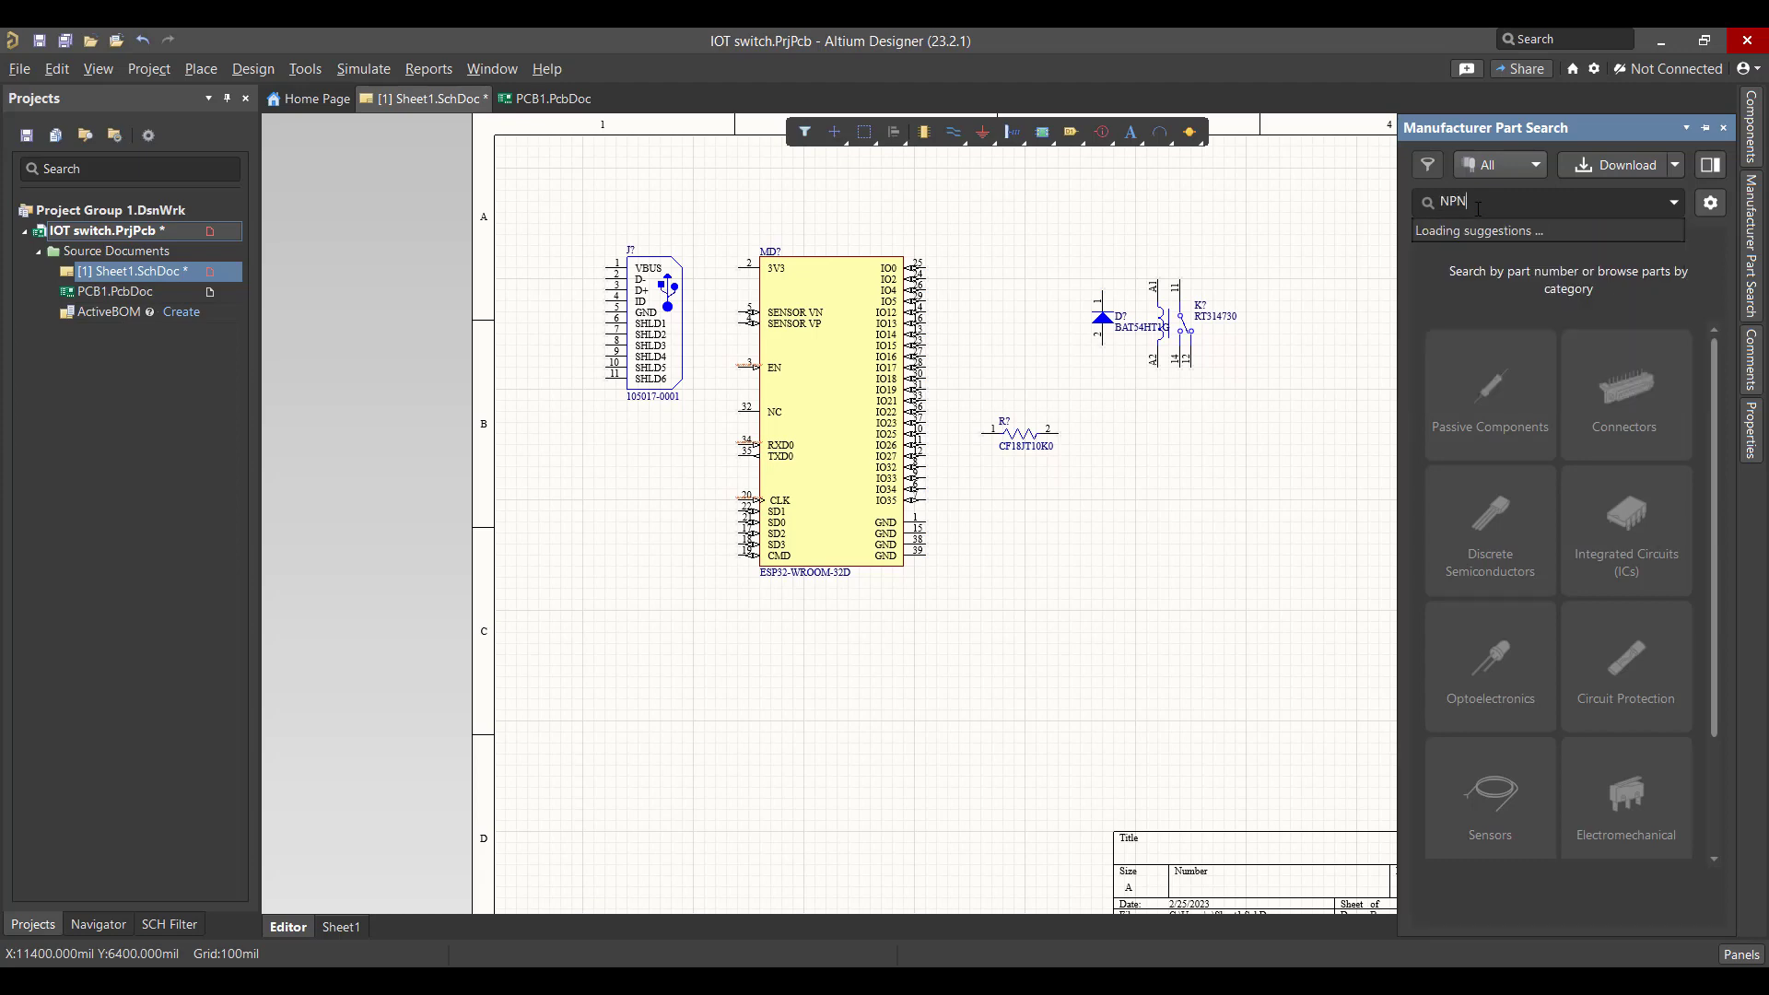
{"action": "key", "text": "Return"}
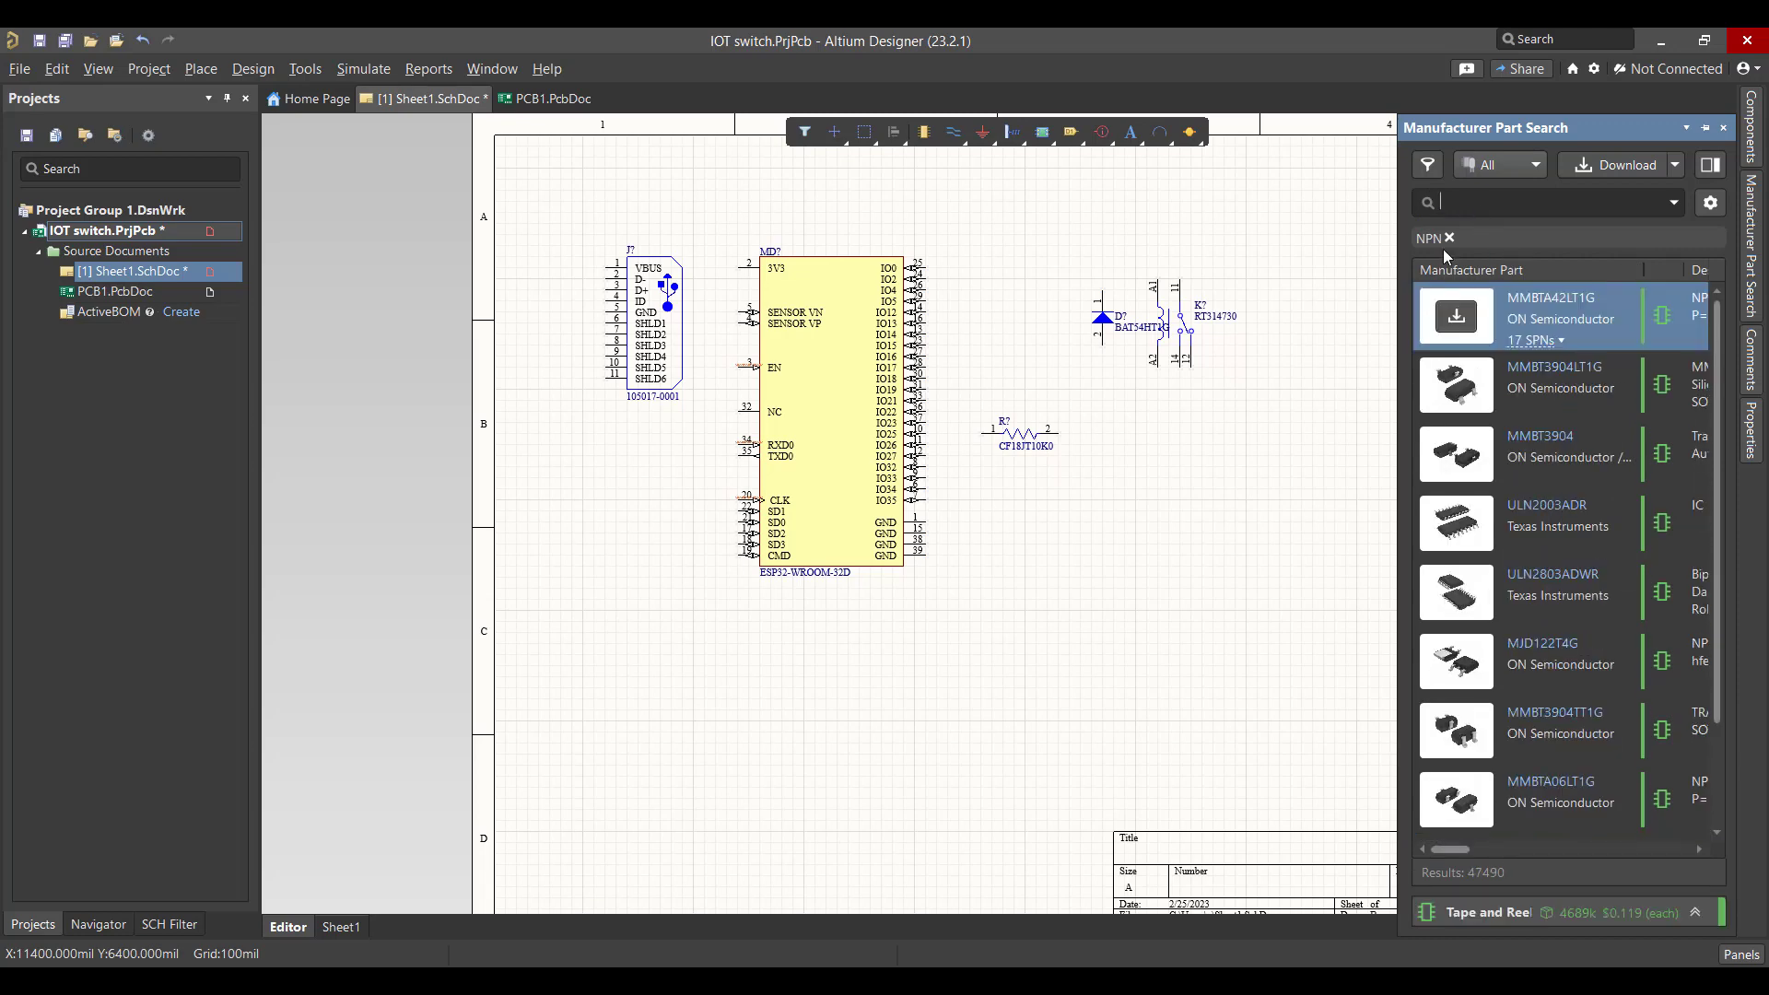
{"action": "left_click", "coordinate": [1428, 165]}
{"action": "scroll", "coordinate": [1295, 397], "scroll_direction": "down", "scroll_amount": 1}
{"action": "scroll", "coordinate": [1296, 397], "scroll_direction": "down", "scroll_amount": 9}
{"action": "scroll", "coordinate": [1296, 398], "scroll_direction": "down", "scroll_amount": 12}
{"action": "scroll", "coordinate": [1281, 398], "scroll_direction": "down", "scroll_amount": 12}
{"action": "scroll", "coordinate": [1279, 400], "scroll_direction": "down", "scroll_amount": 2}
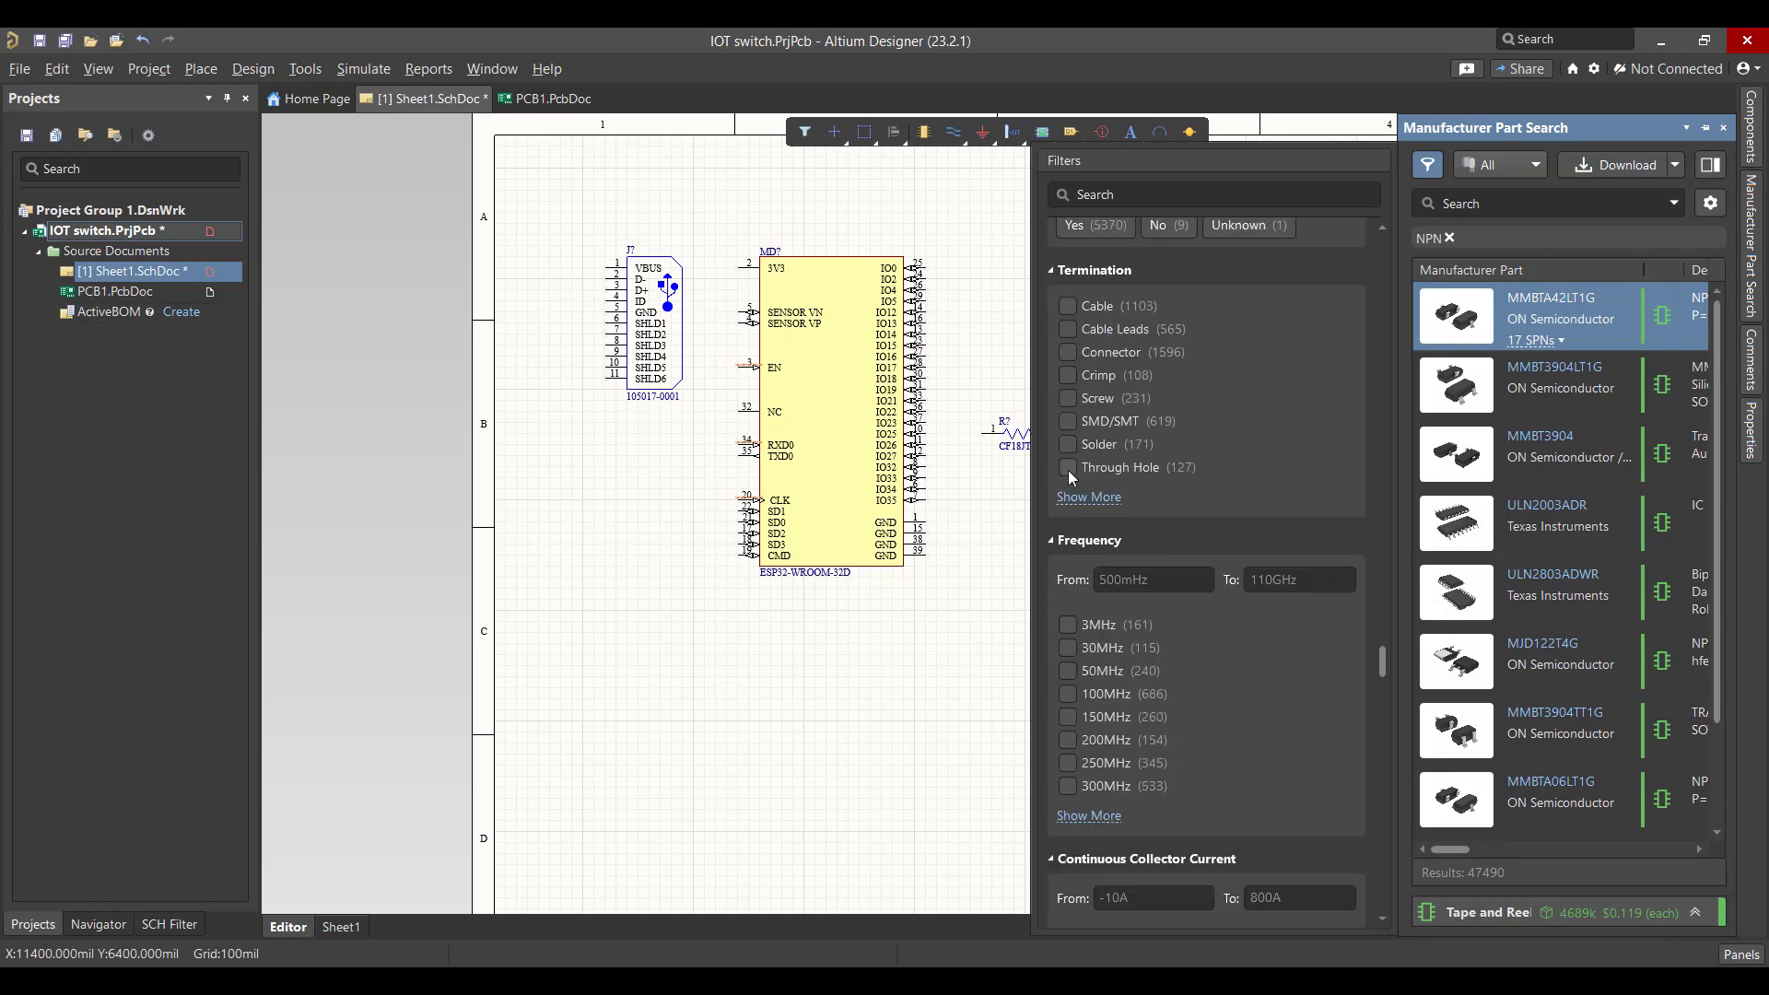
{"action": "left_click", "coordinate": [1069, 468]}
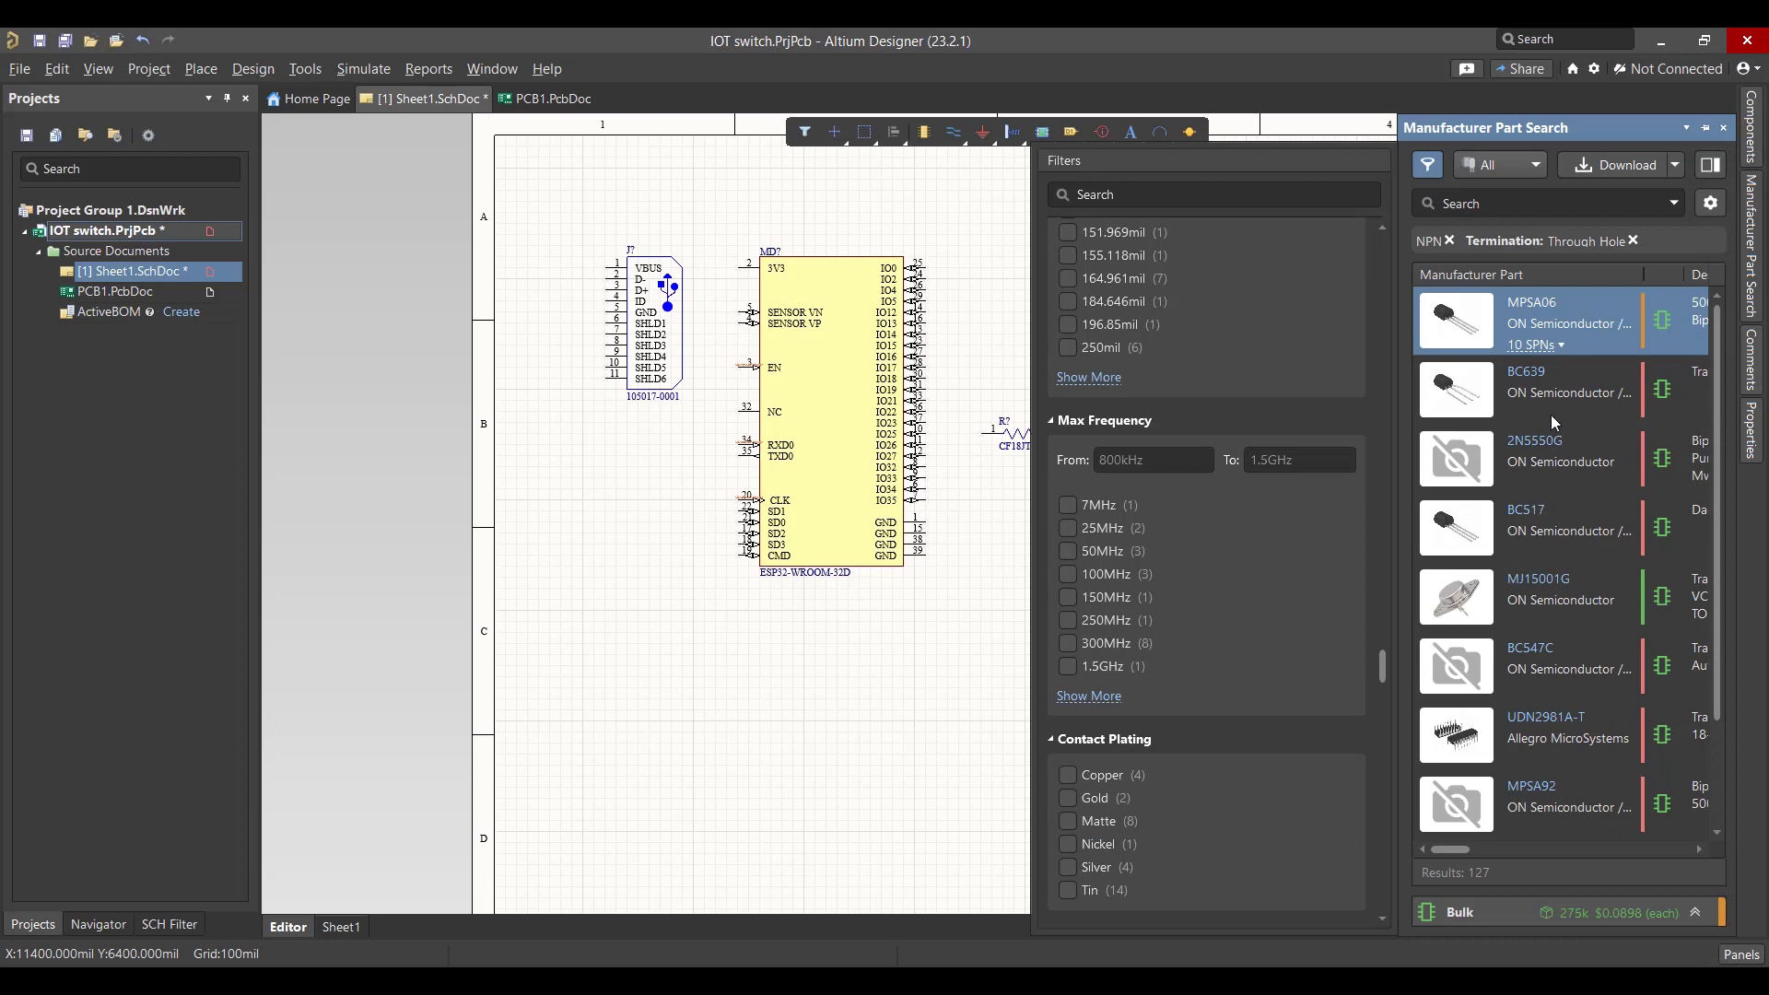
Place the MPSA06 transistor just right of the resistor
{"action": "right_click", "coordinate": [1533, 314]}
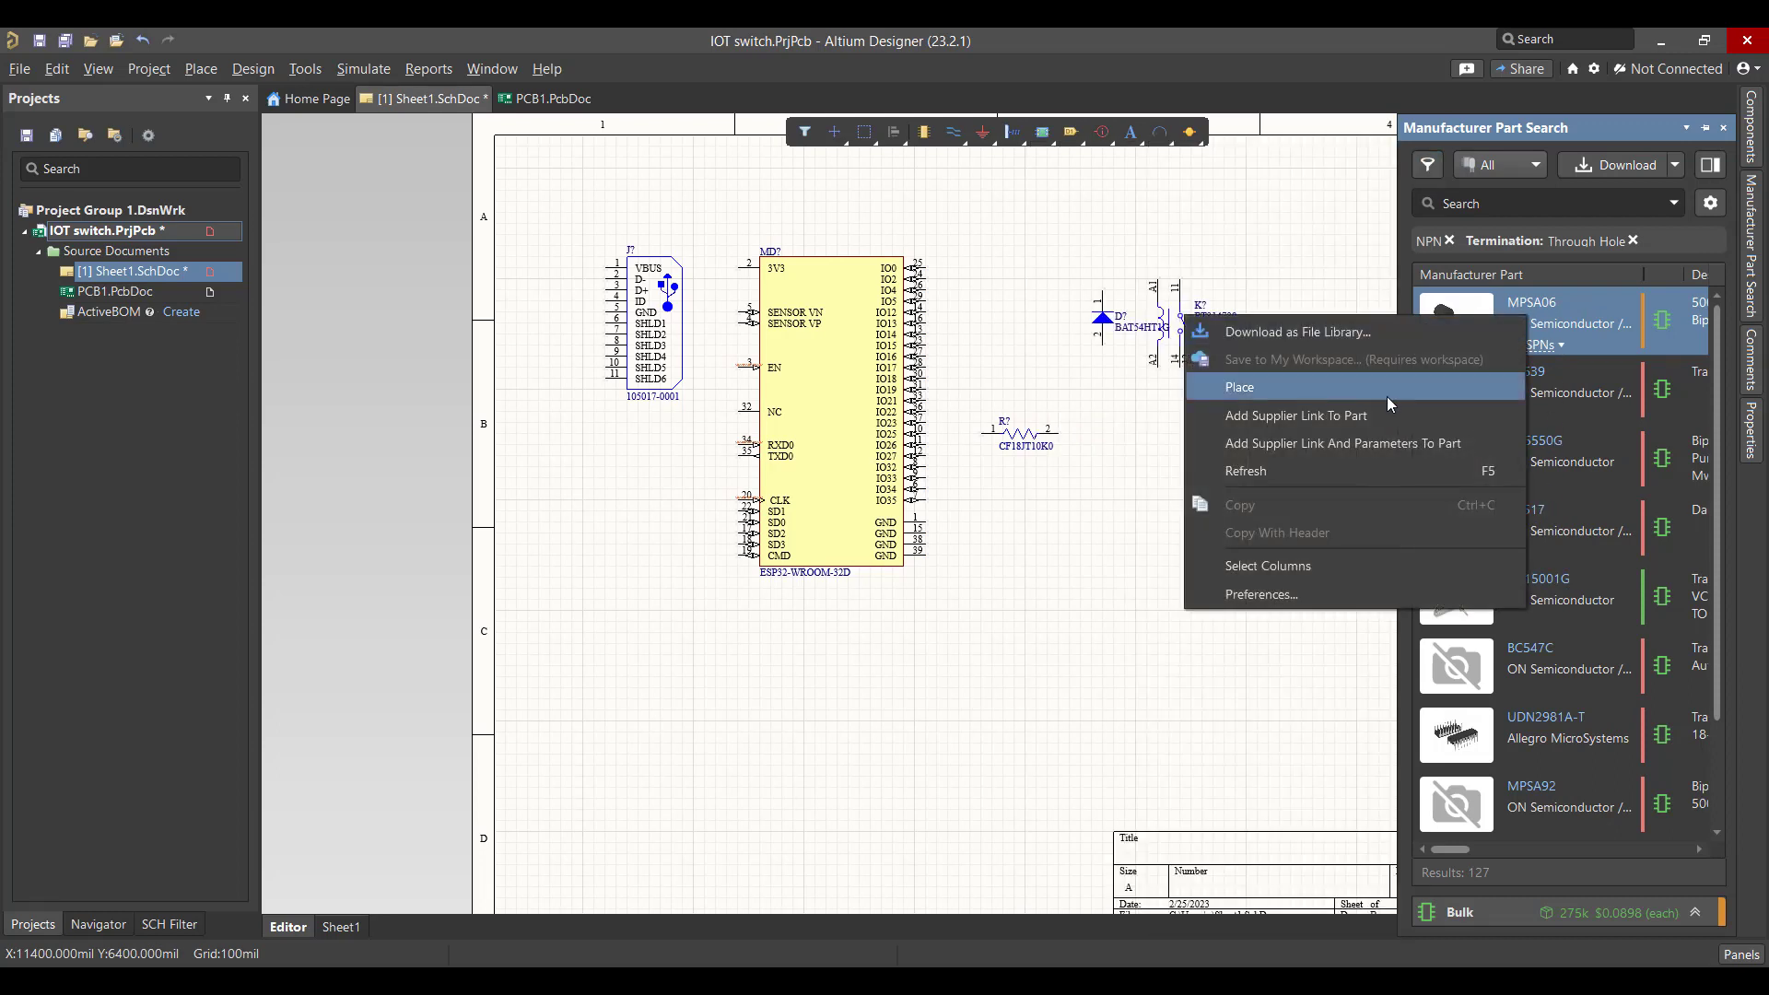
{"action": "left_click", "coordinate": [1386, 396]}
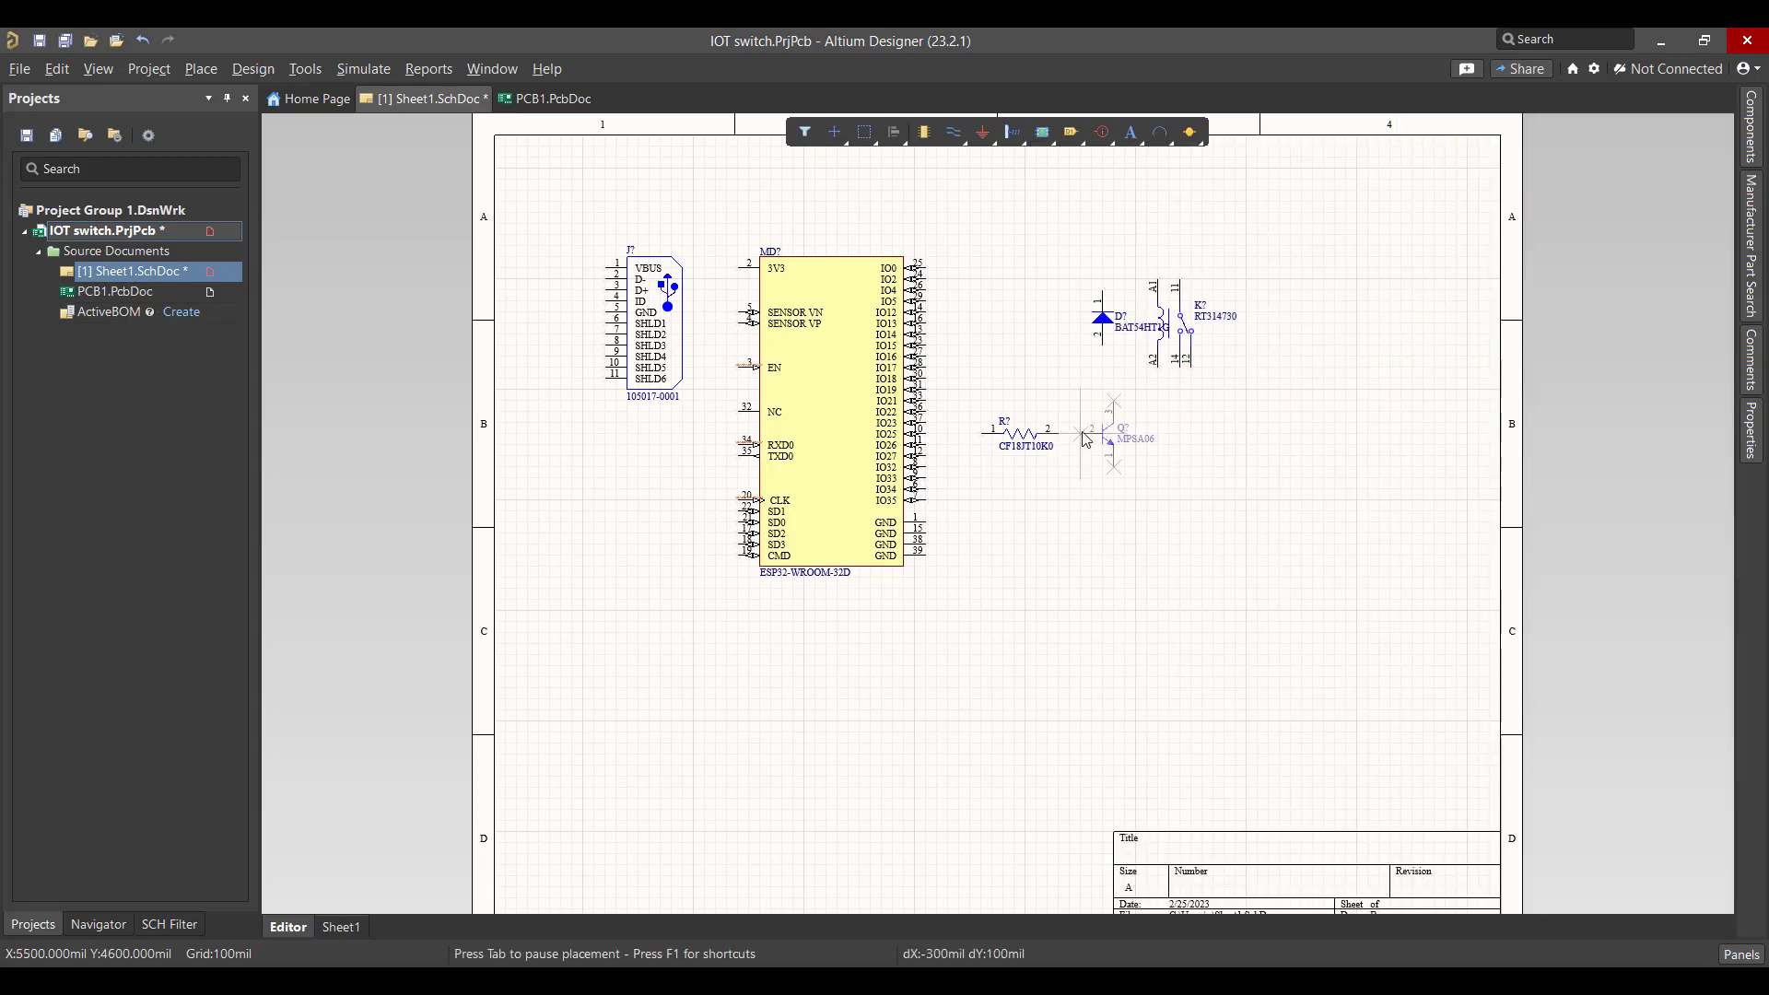
{"action": "left_click", "coordinate": [1085, 439]}
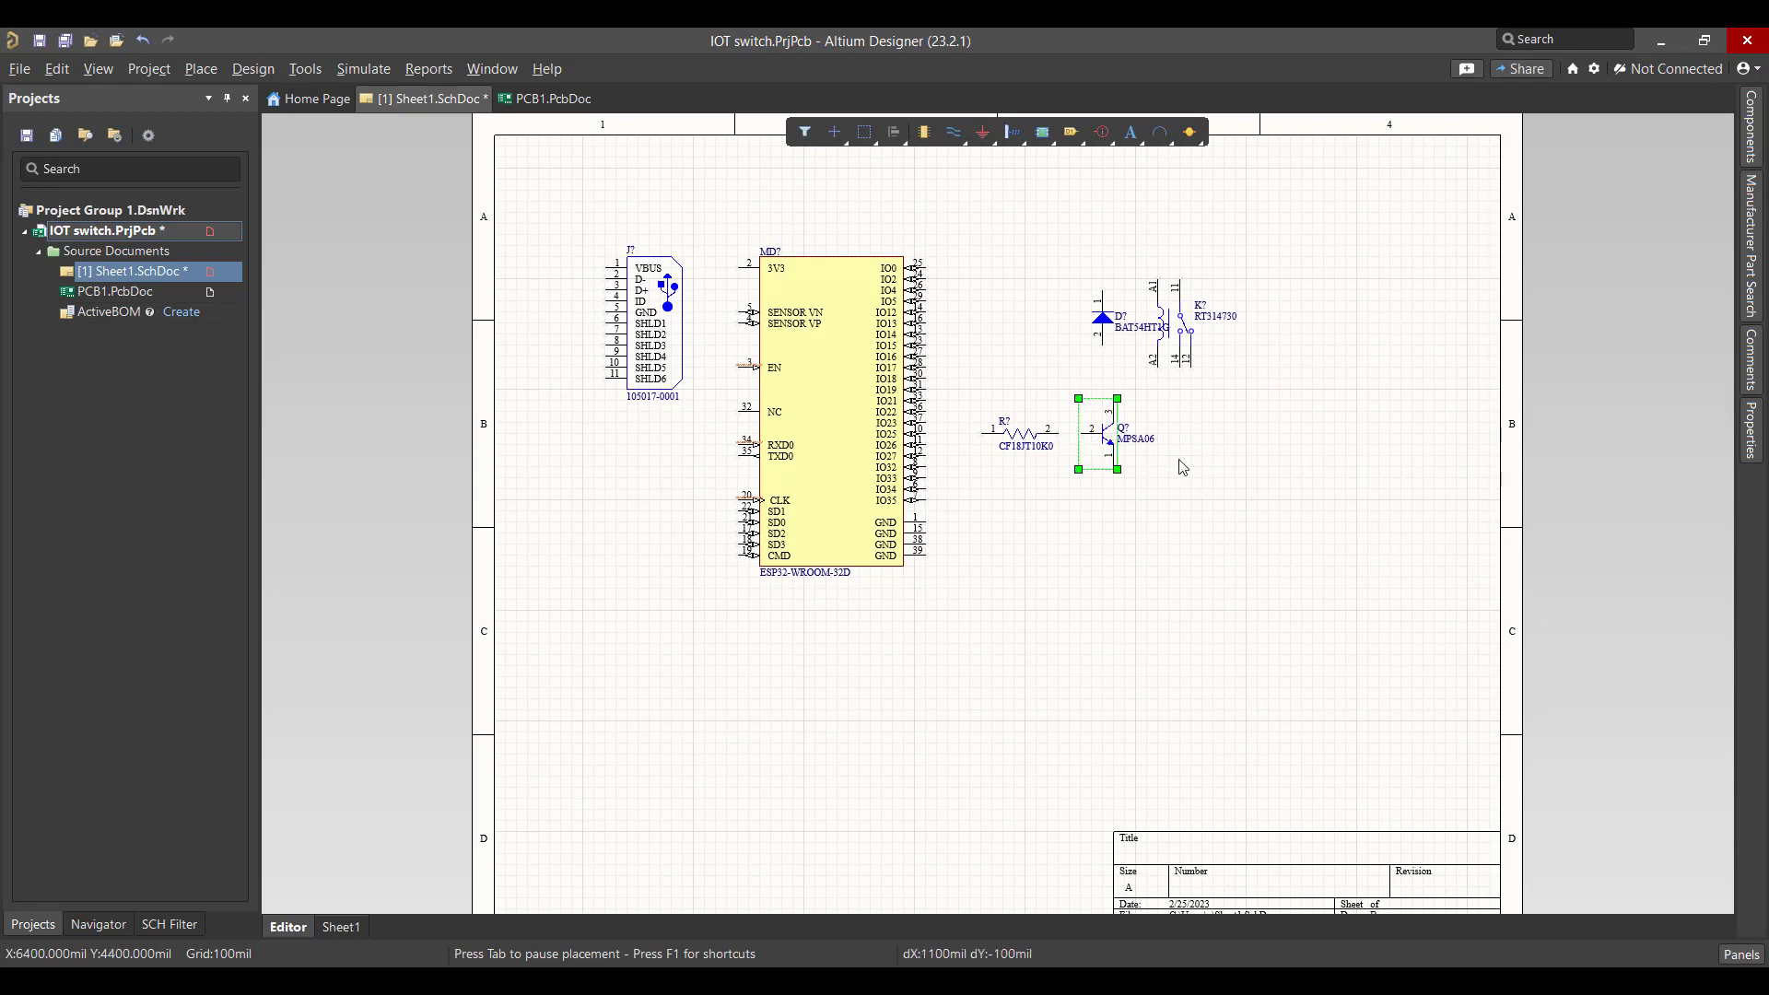
{"action": "left_click", "coordinate": [1226, 472]}
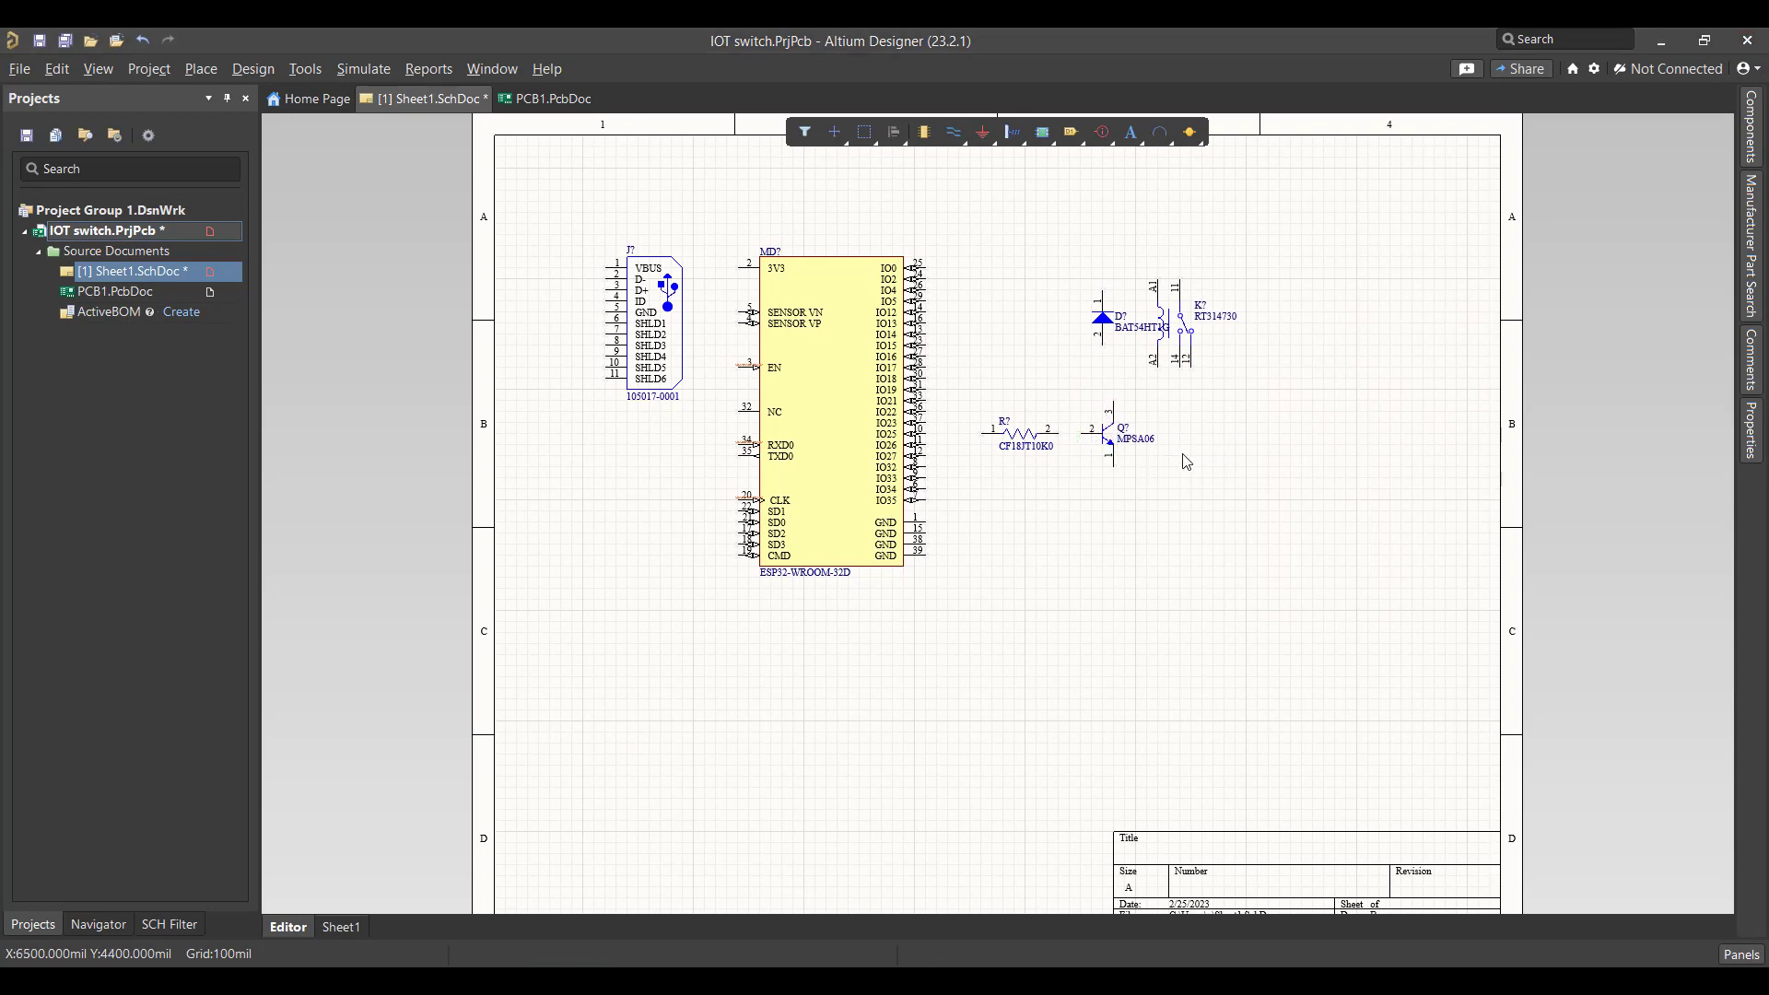
Search the connectors category for block terminal connectors
{"action": "left_click", "coordinate": [1754, 247]}
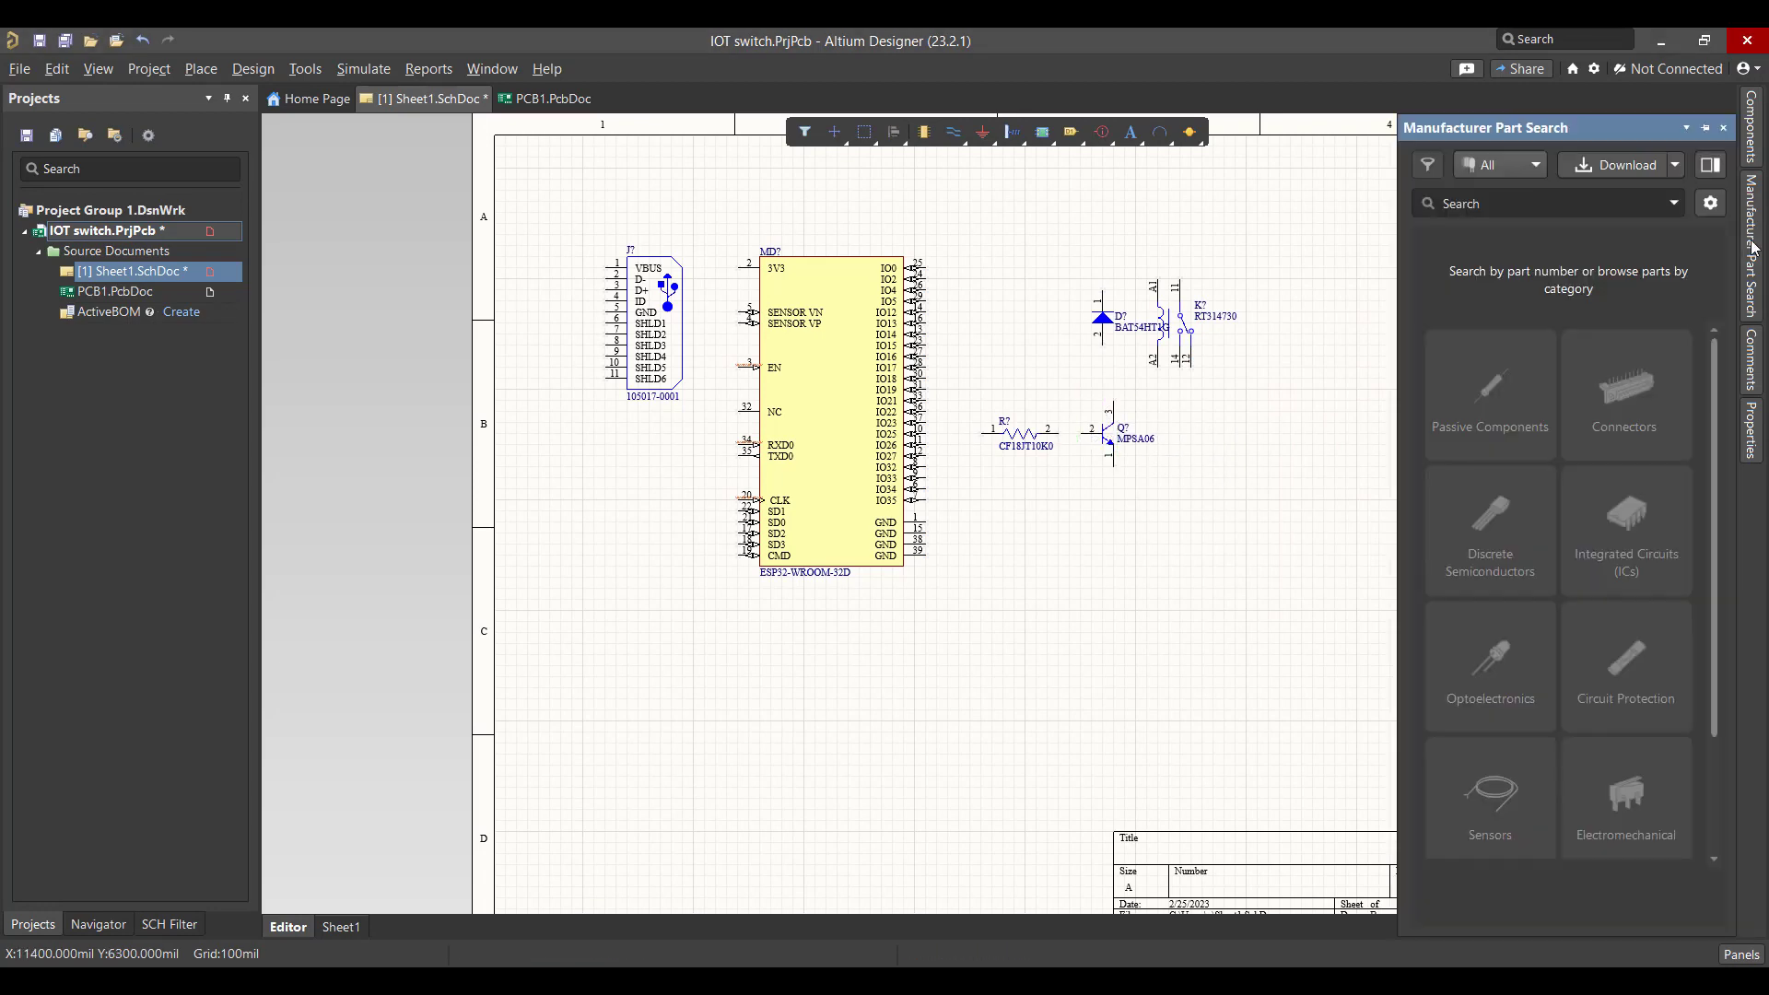
{"action": "left_click", "coordinate": [1606, 373]}
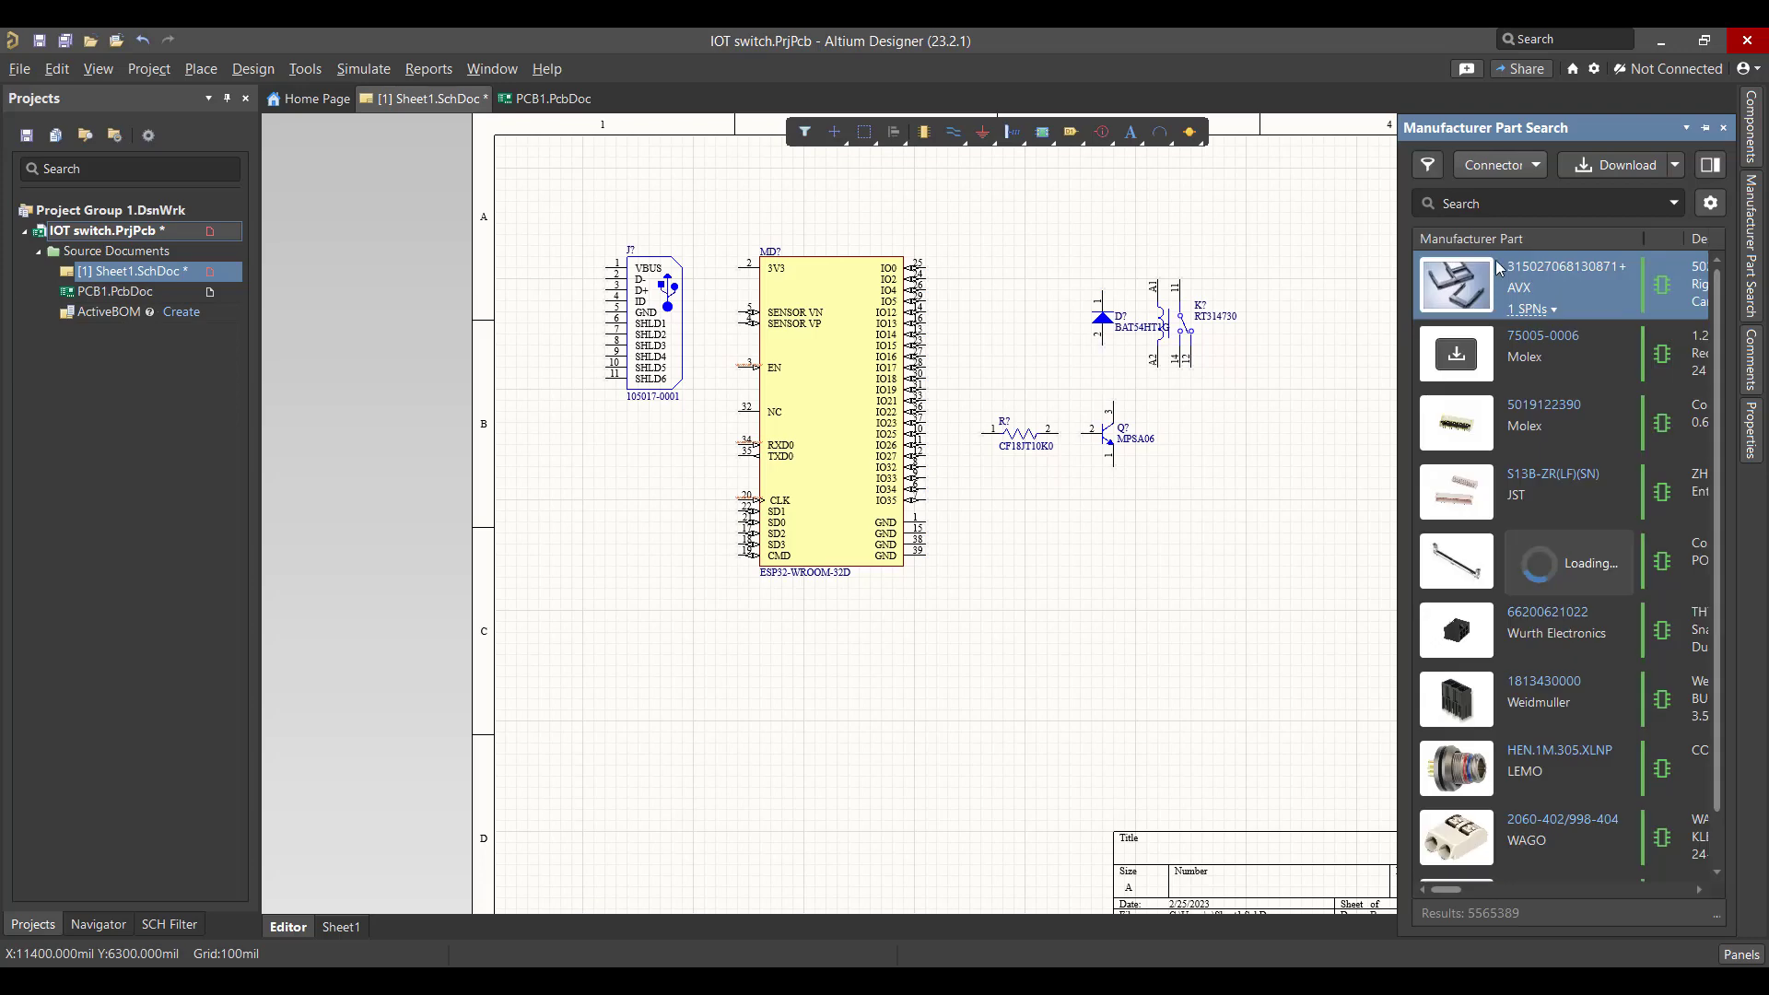
{"action": "left_click", "coordinate": [1491, 205]}
{"action": "type", "text": "bo"}
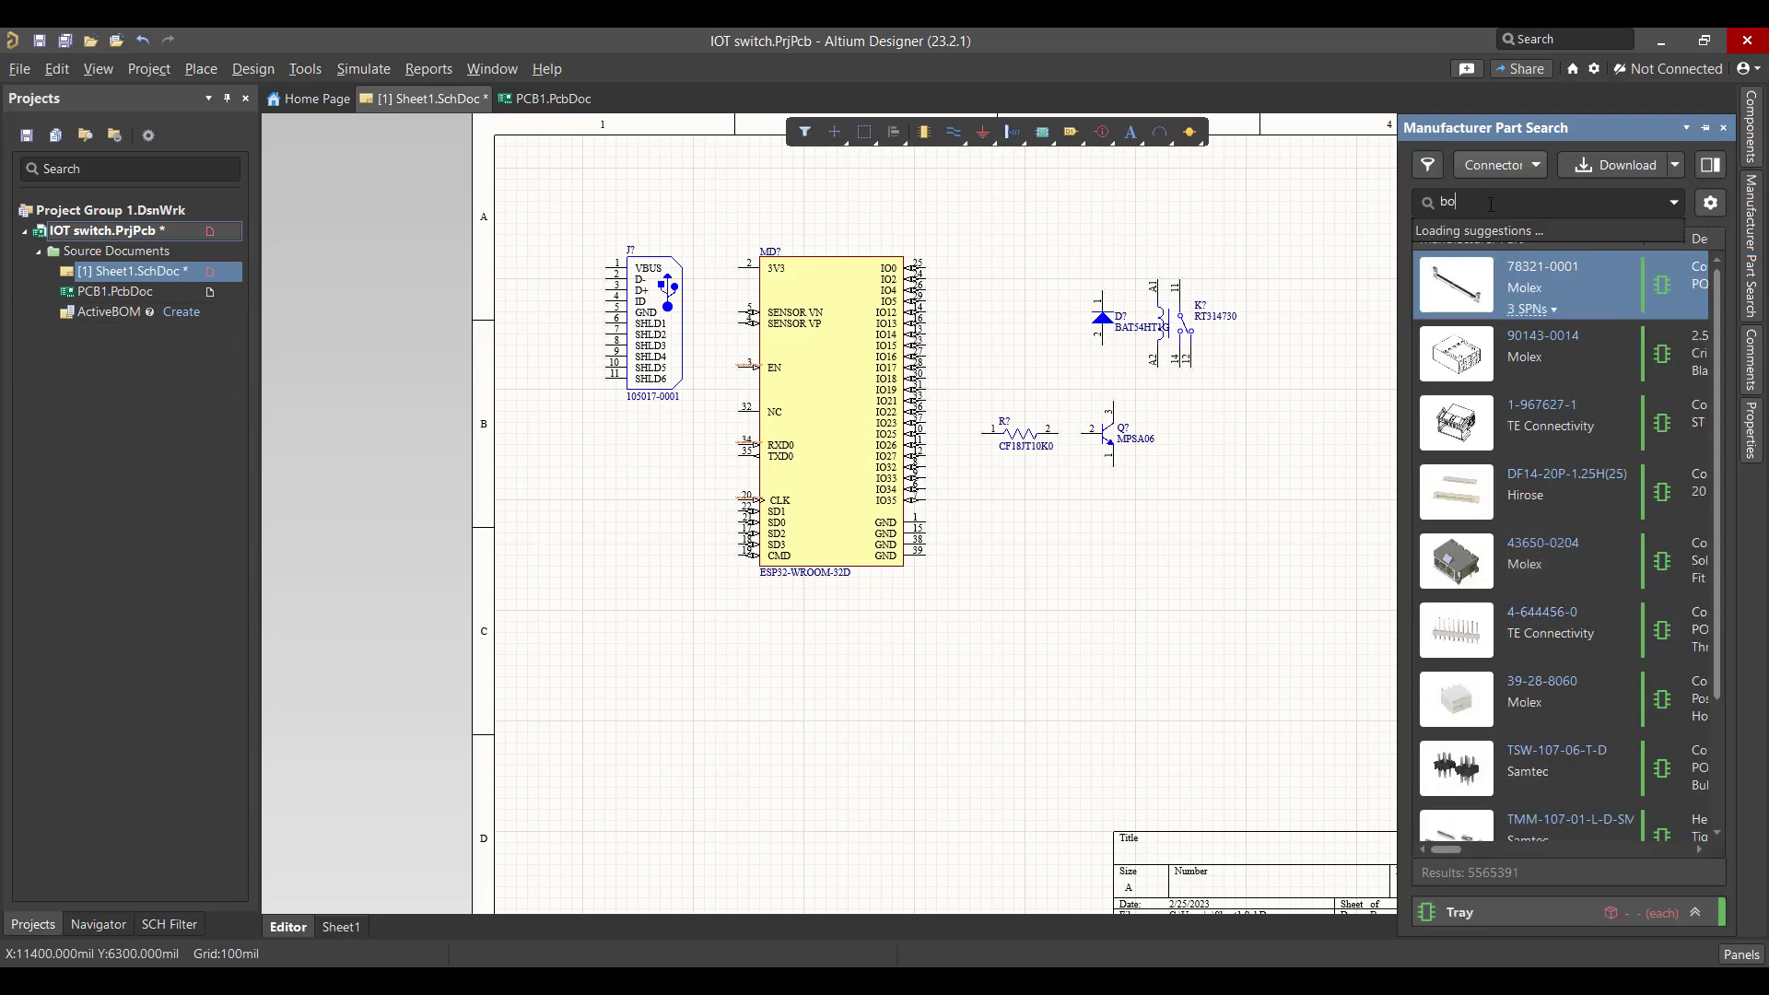
{"action": "type", "text": "uck"}
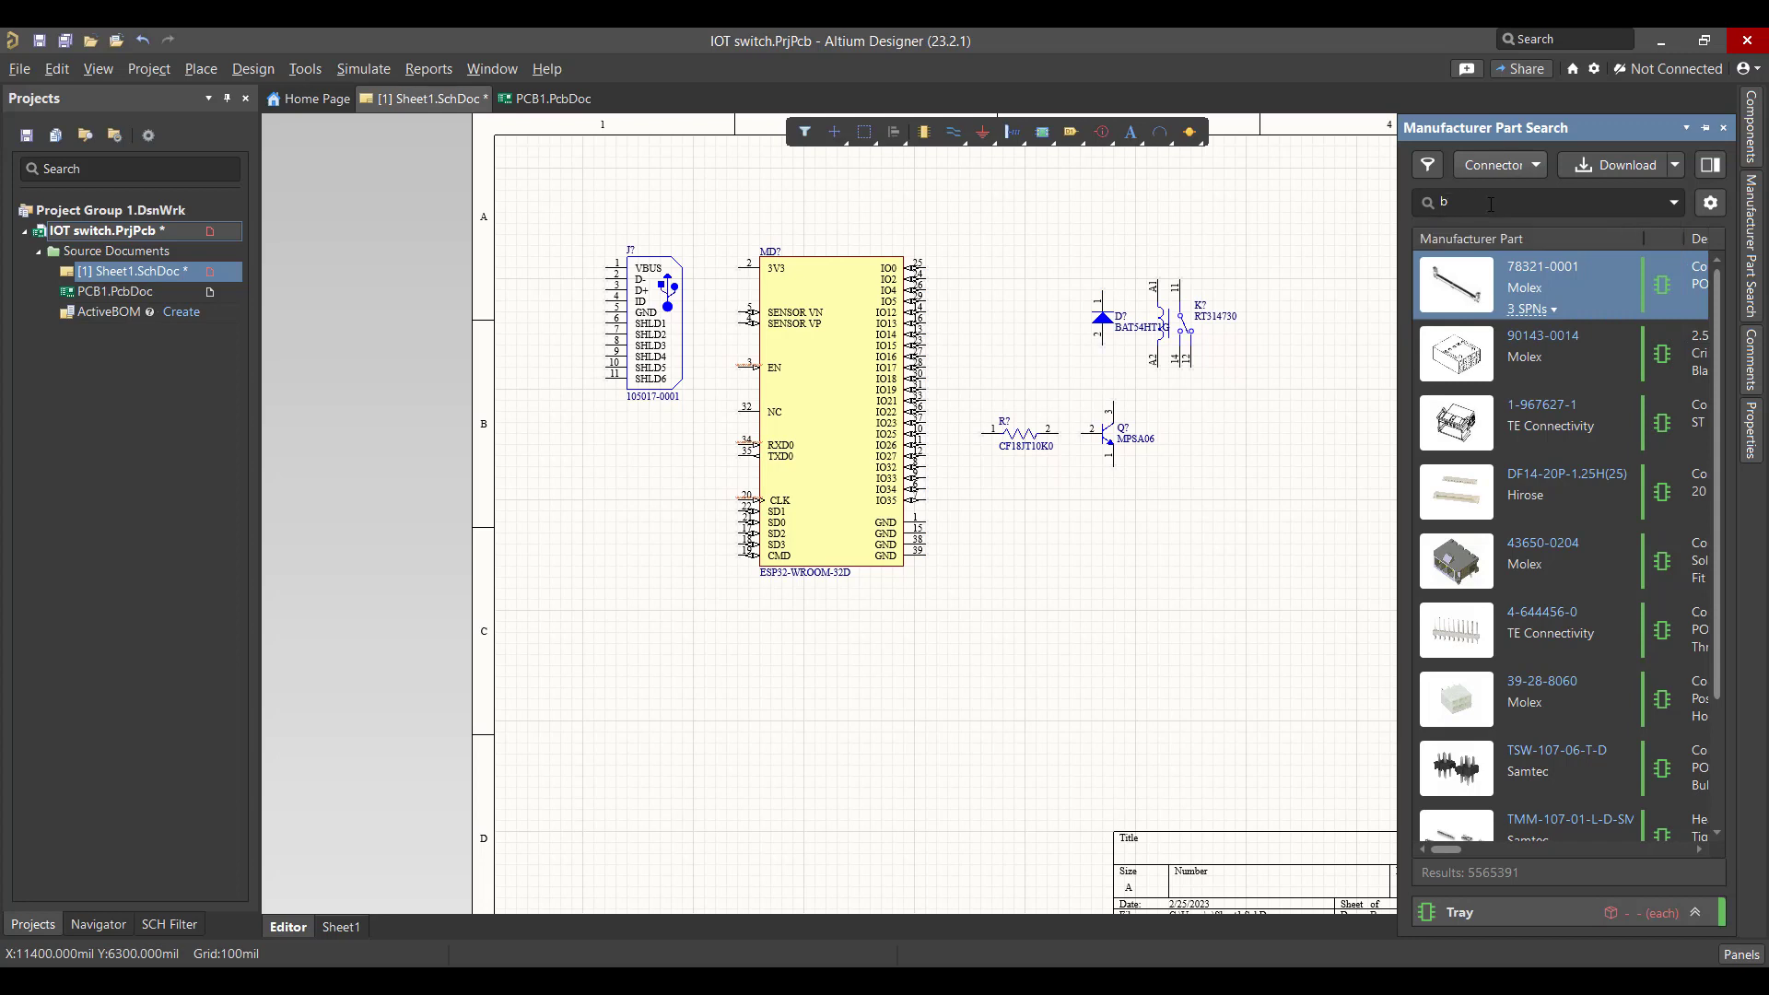
{"action": "type", "text": "k"}
{"action": "key", "text": "Return"}
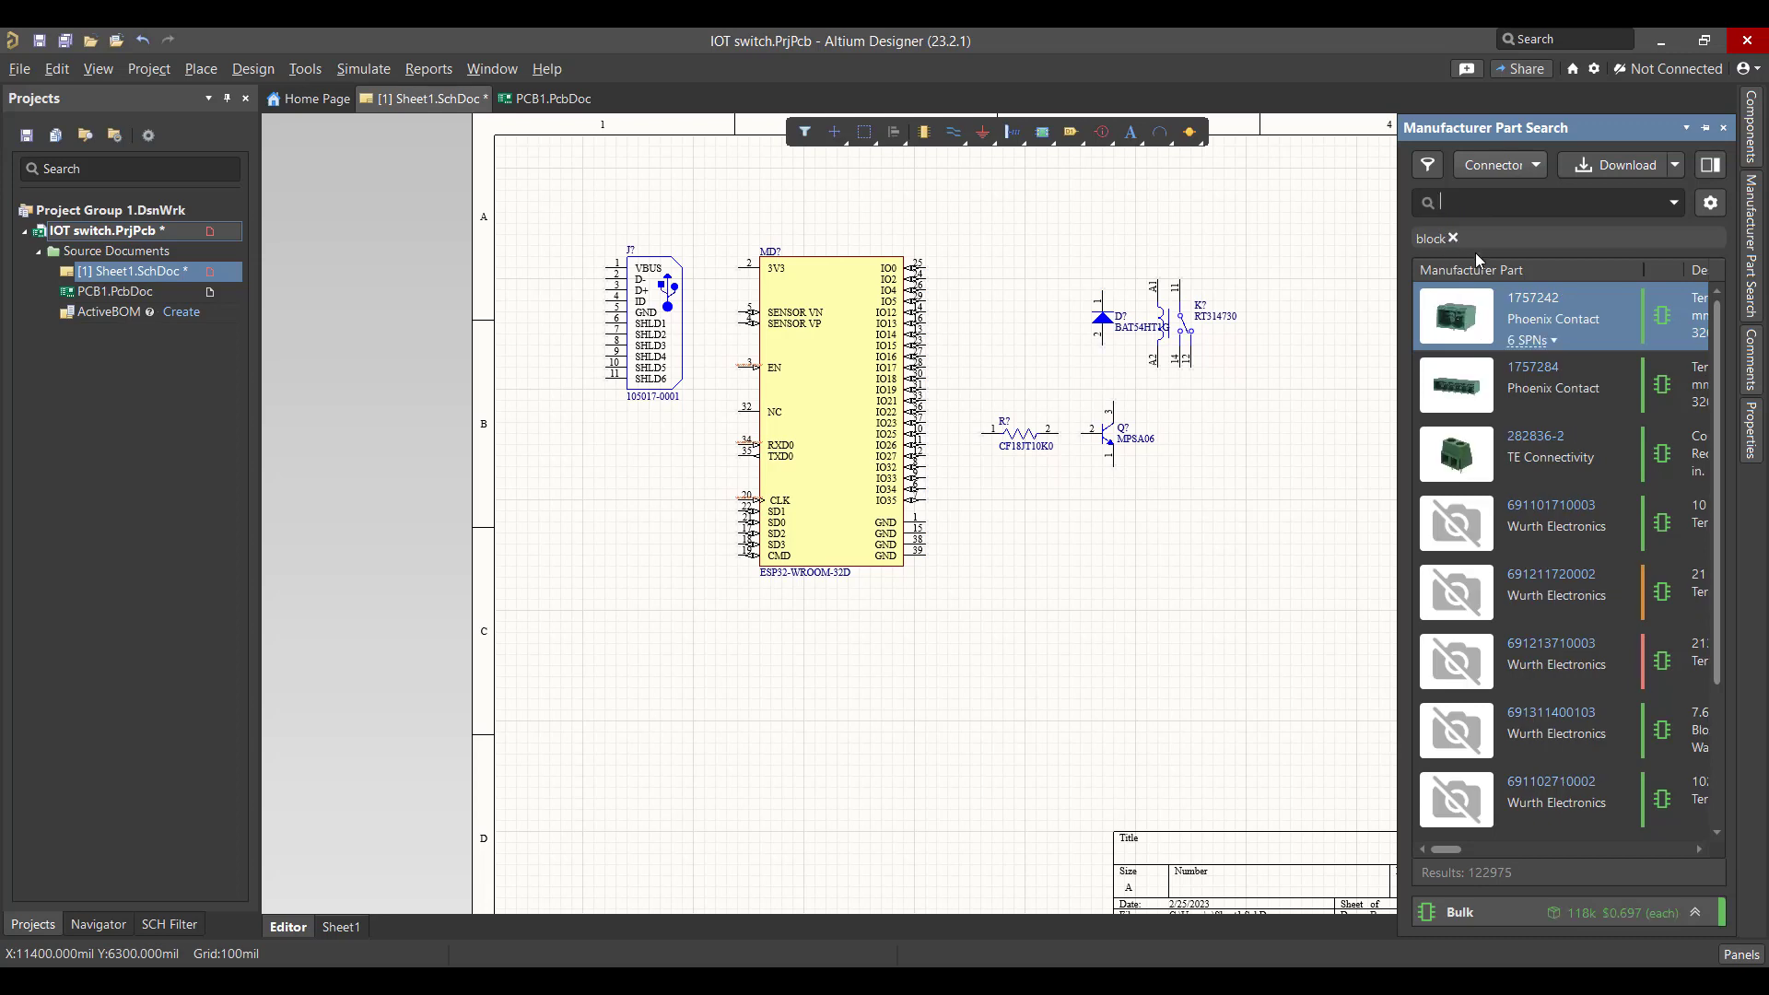
{"action": "scroll", "coordinate": [1552, 514], "scroll_direction": "down", "scroll_amount": 2}
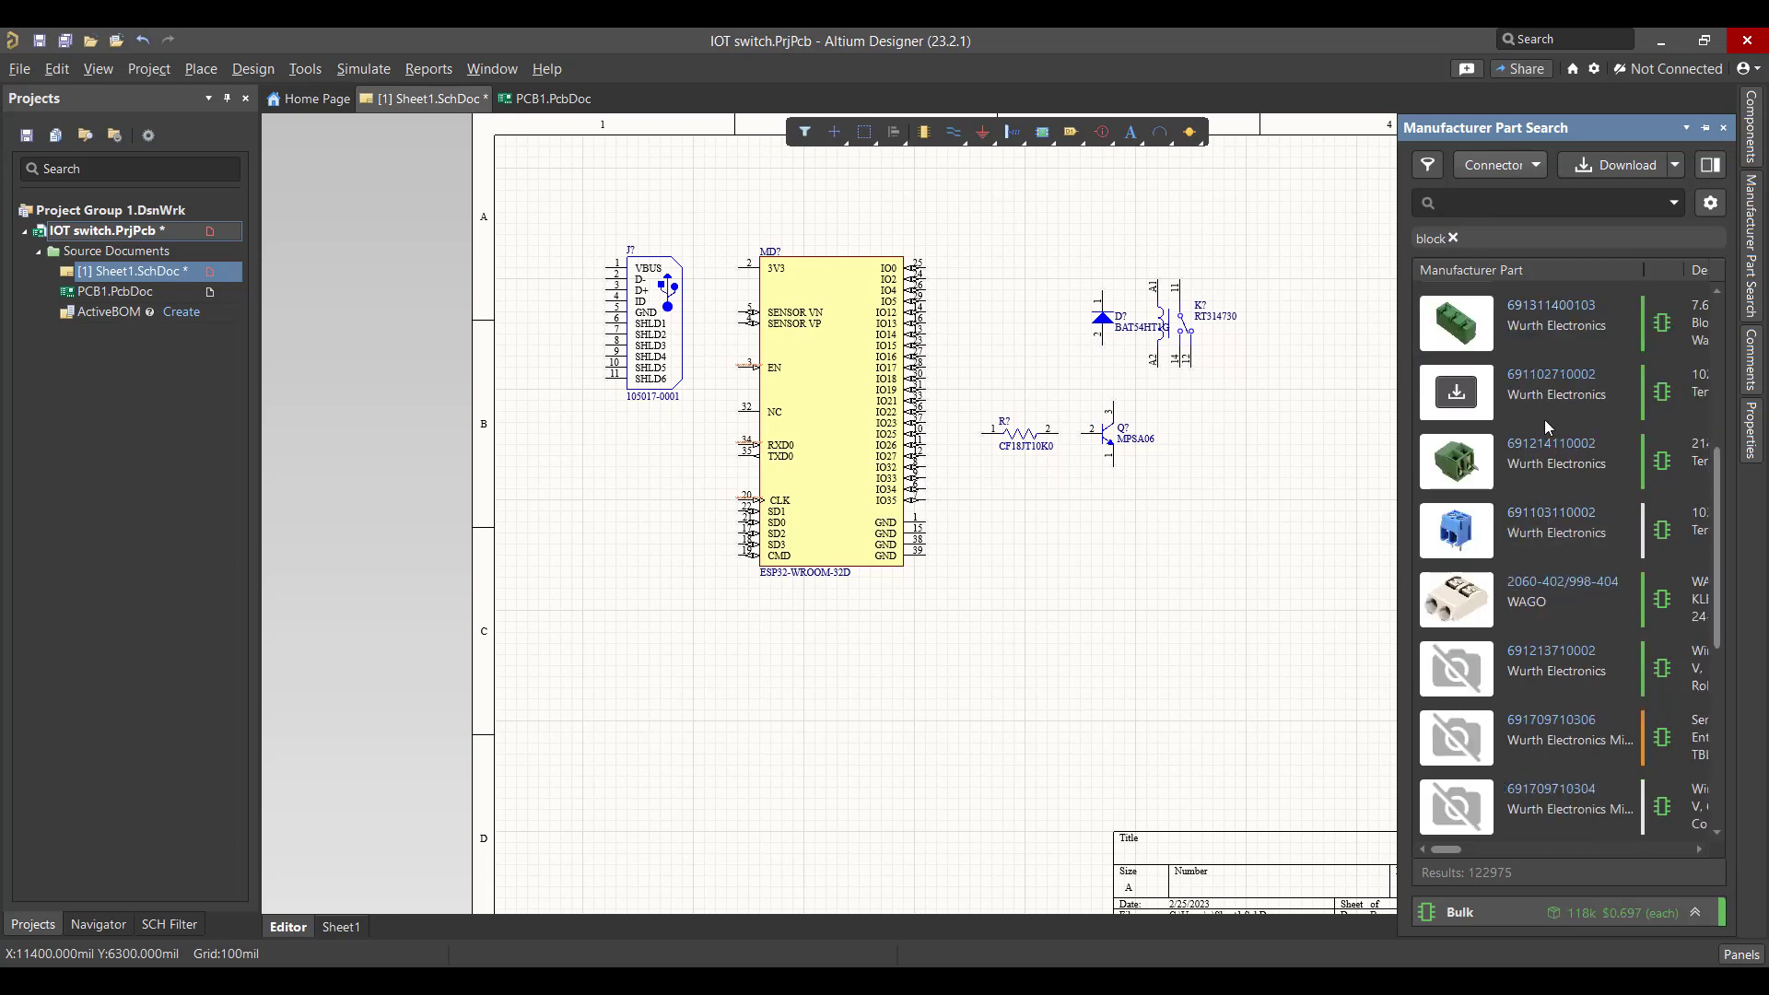
{"action": "right_click", "coordinate": [1551, 523]}
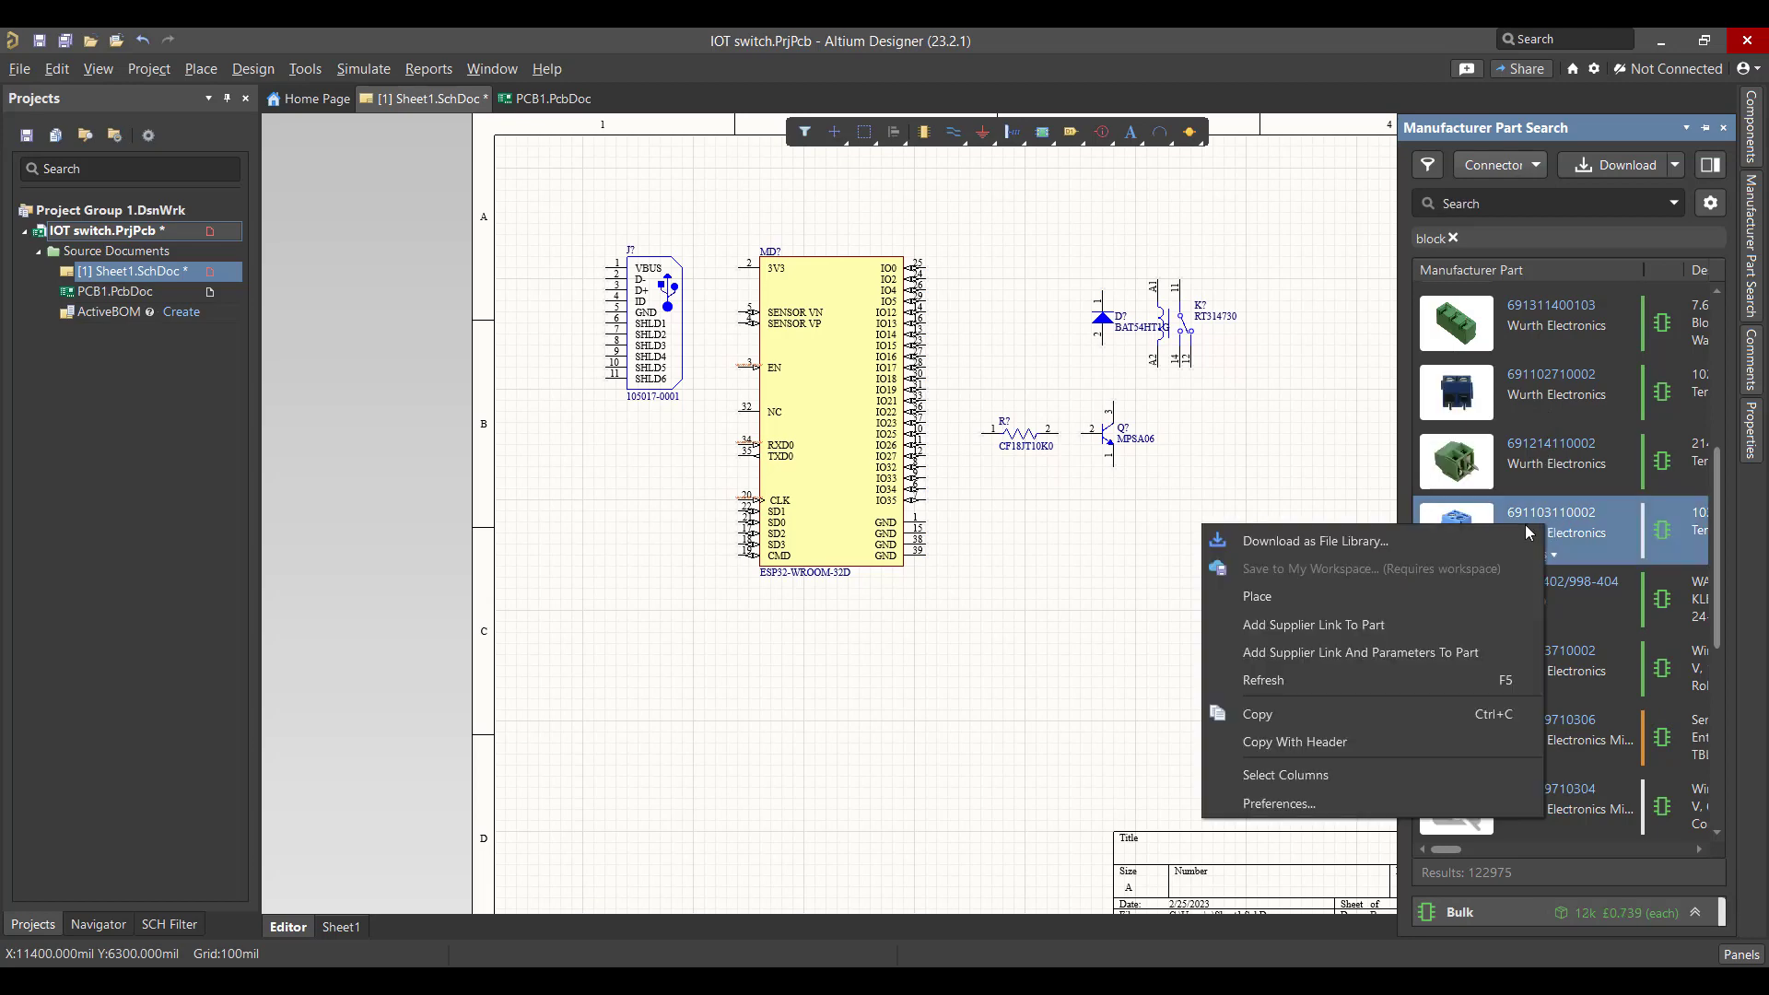
{"action": "left_click", "coordinate": [1320, 596]}
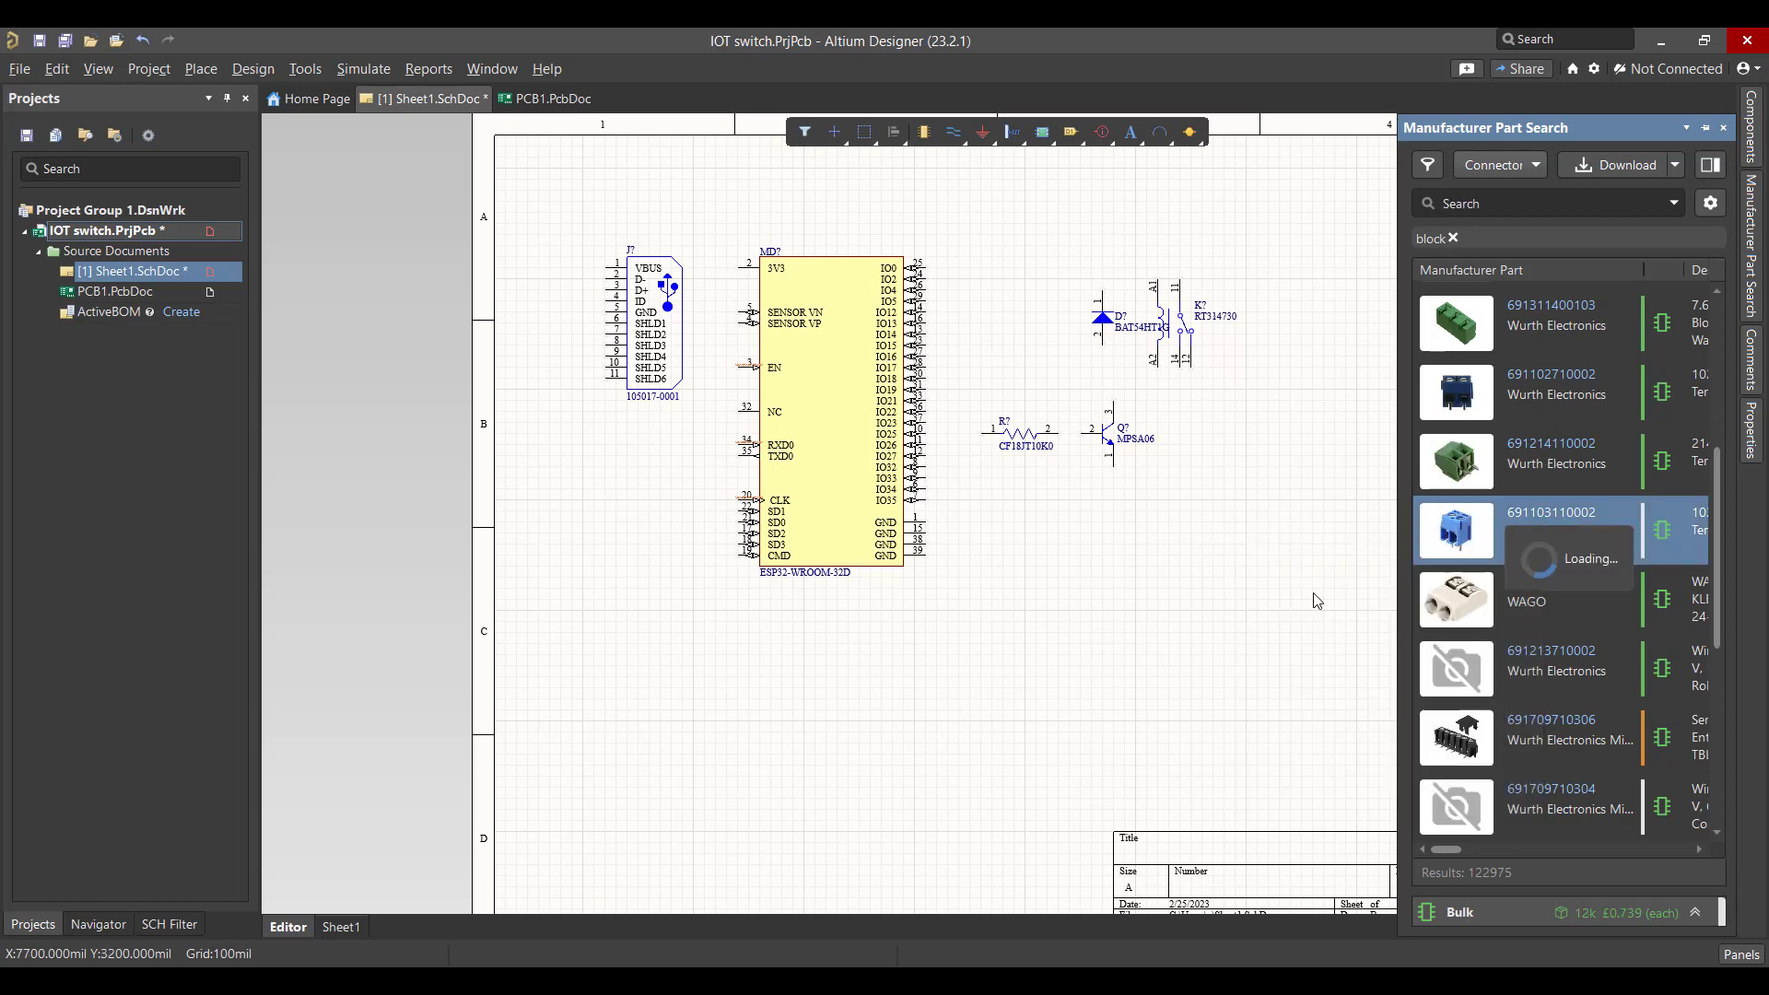
{"action": "left_click", "coordinate": [1271, 319]}
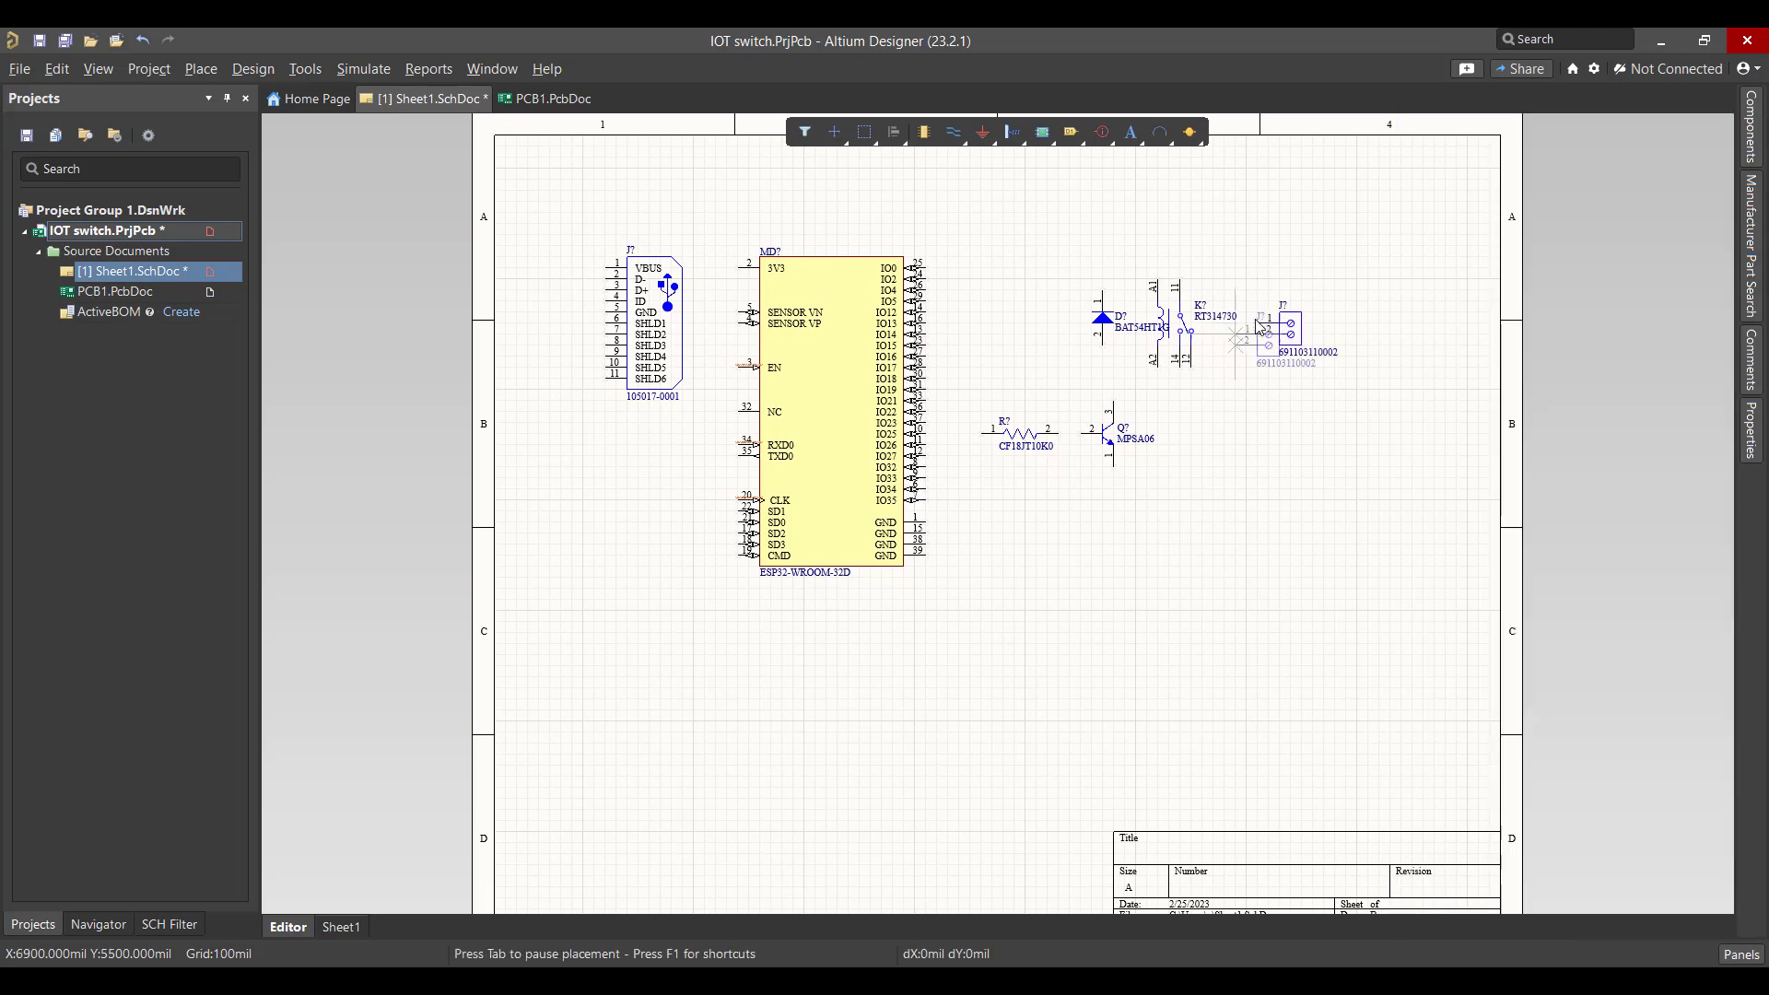
{"action": "key", "text": "Escape"}
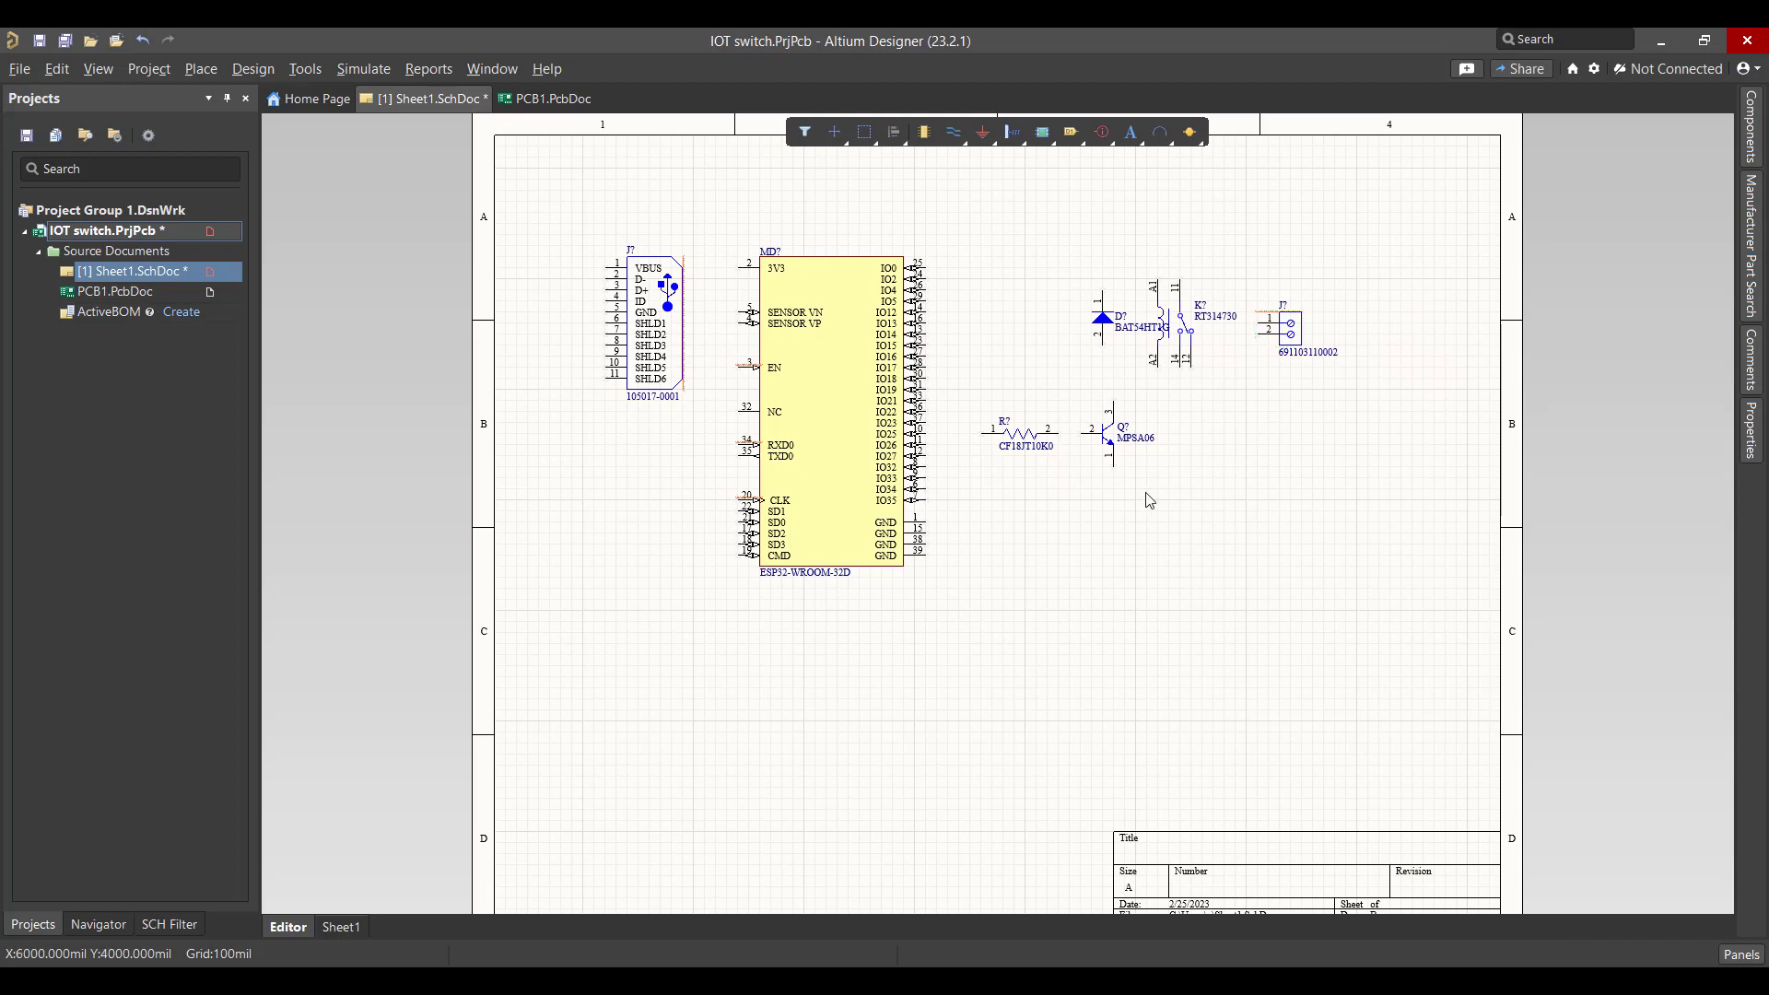
Wire relay K? contacts 11 and 14 to connector J? pins 1 and 2
{"action": "left_click", "coordinate": [956, 138]}
{"action": "left_click", "coordinate": [1181, 280]}
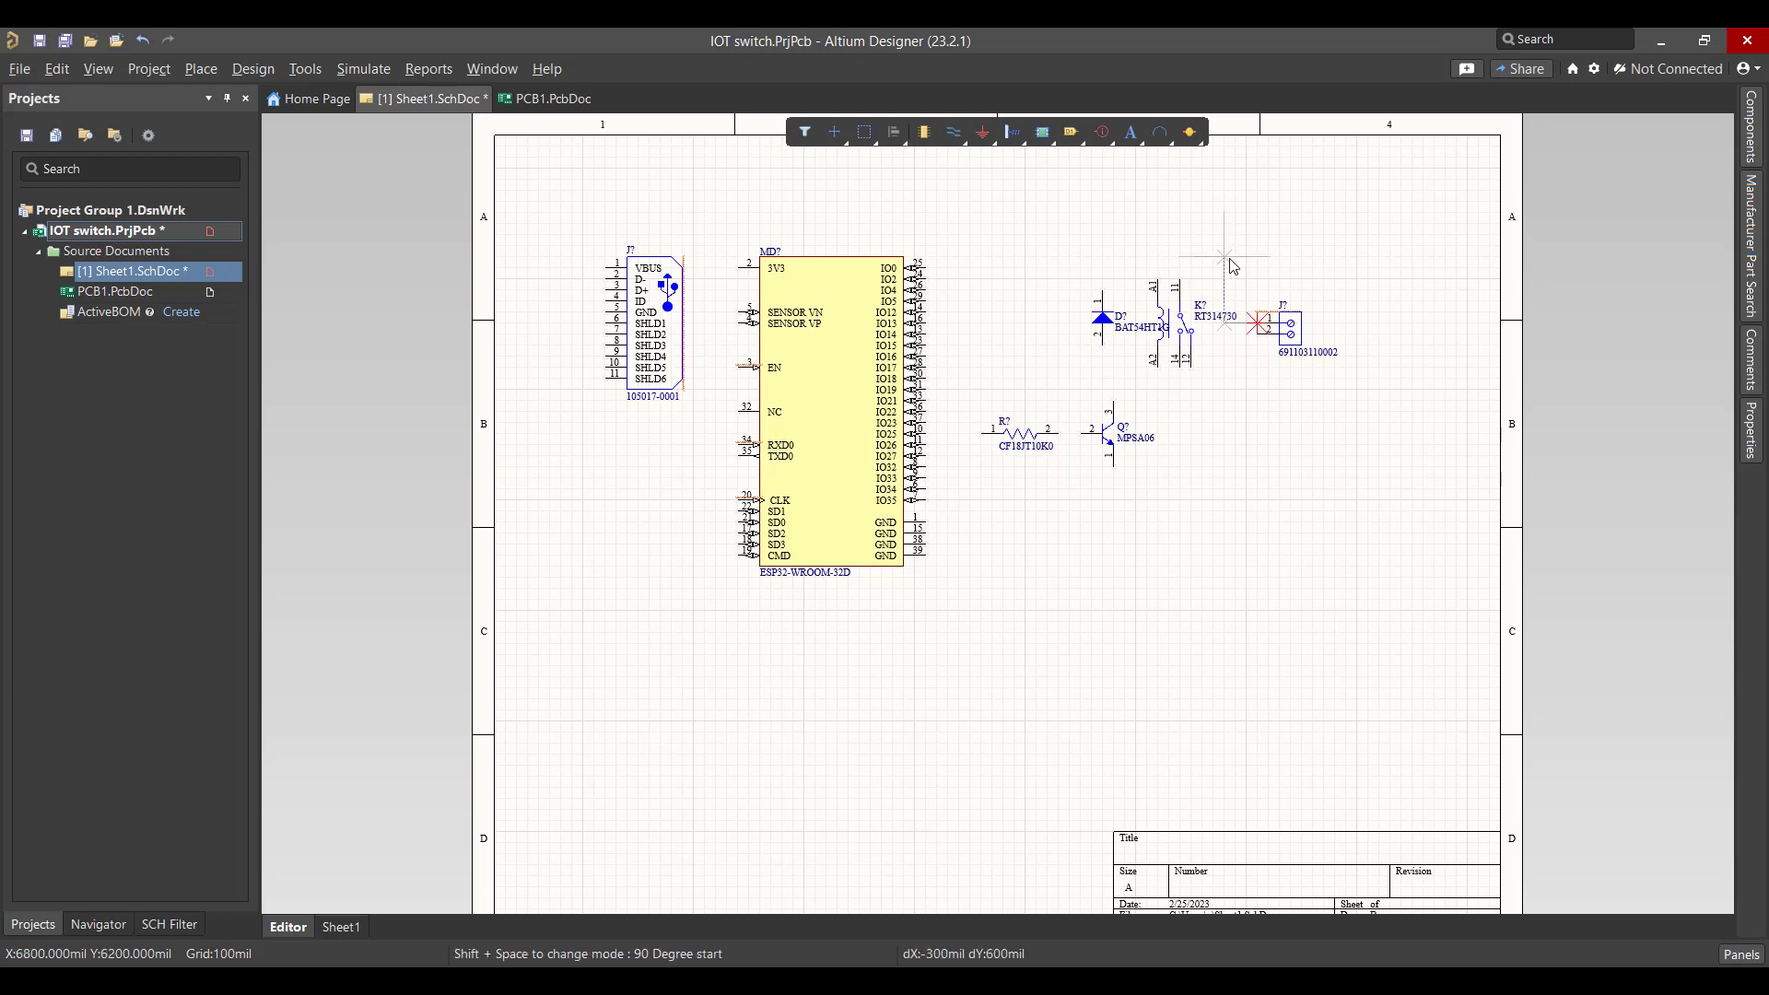
{"action": "left_click", "coordinate": [1270, 318]}
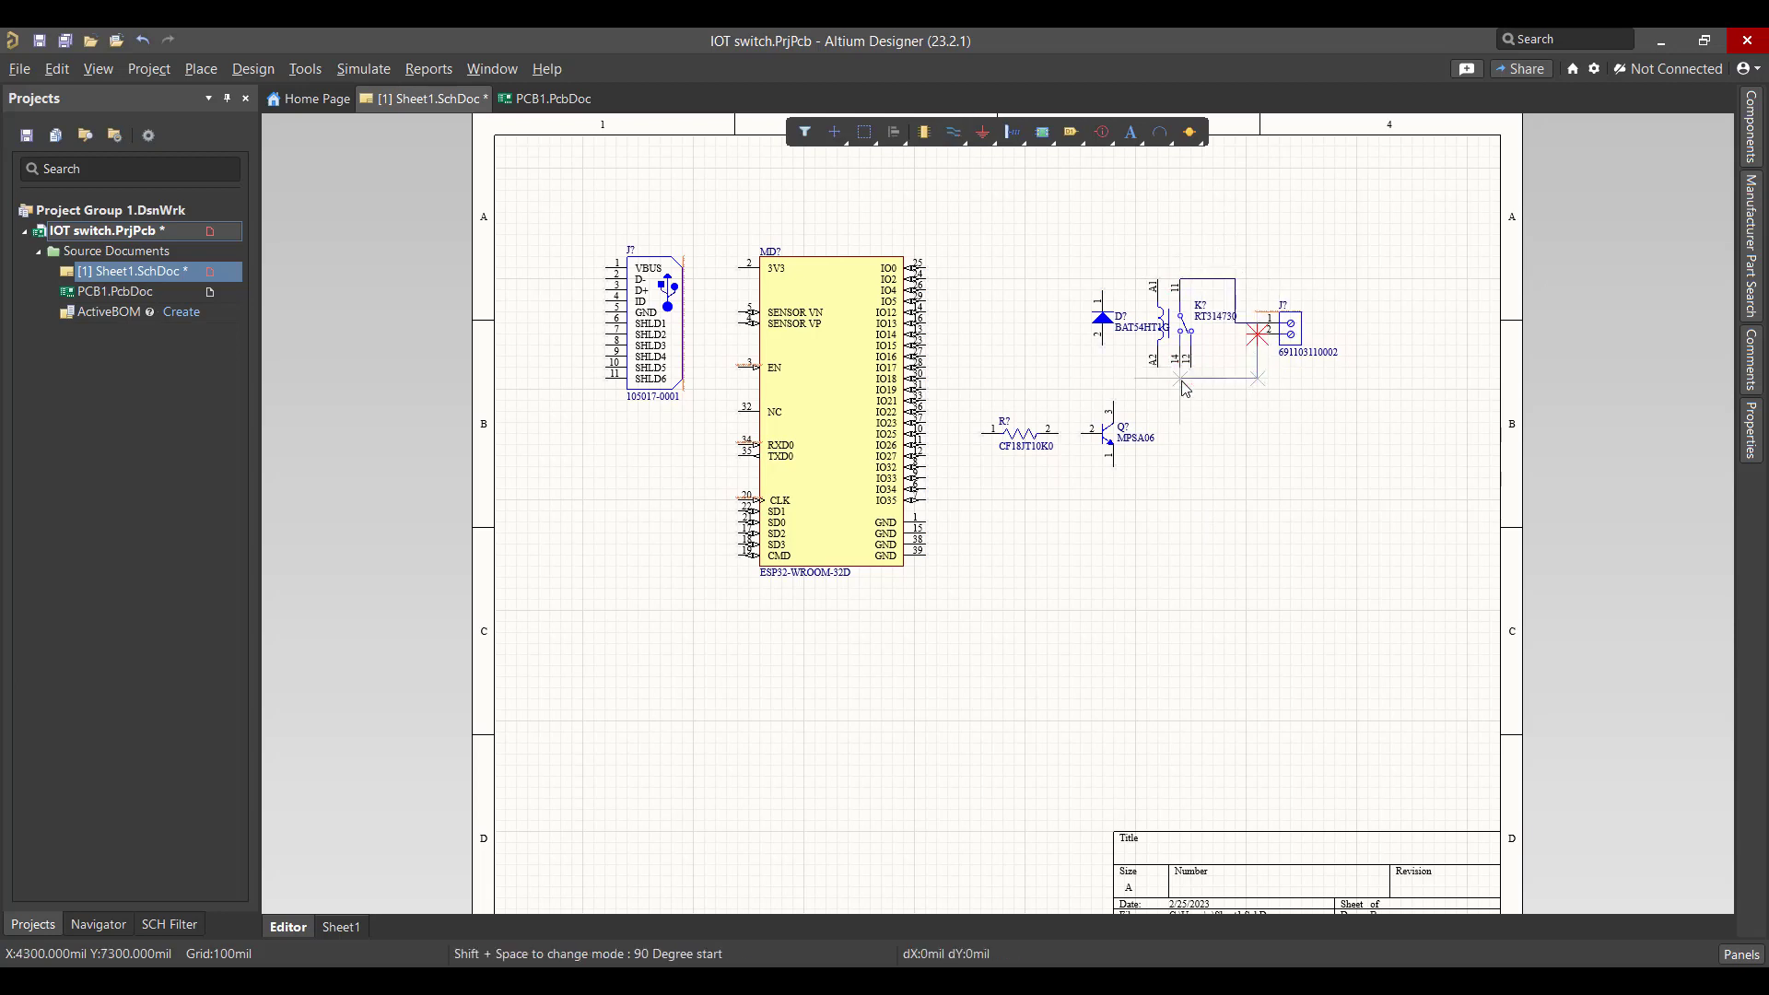
{"action": "left_click", "coordinate": [1191, 368]}
{"action": "left_click", "coordinate": [1181, 370]}
{"action": "right_click", "coordinate": [1260, 449]}
Wire diode D? across the relay coil pins A1 and A2
{"action": "left_click", "coordinate": [954, 132]}
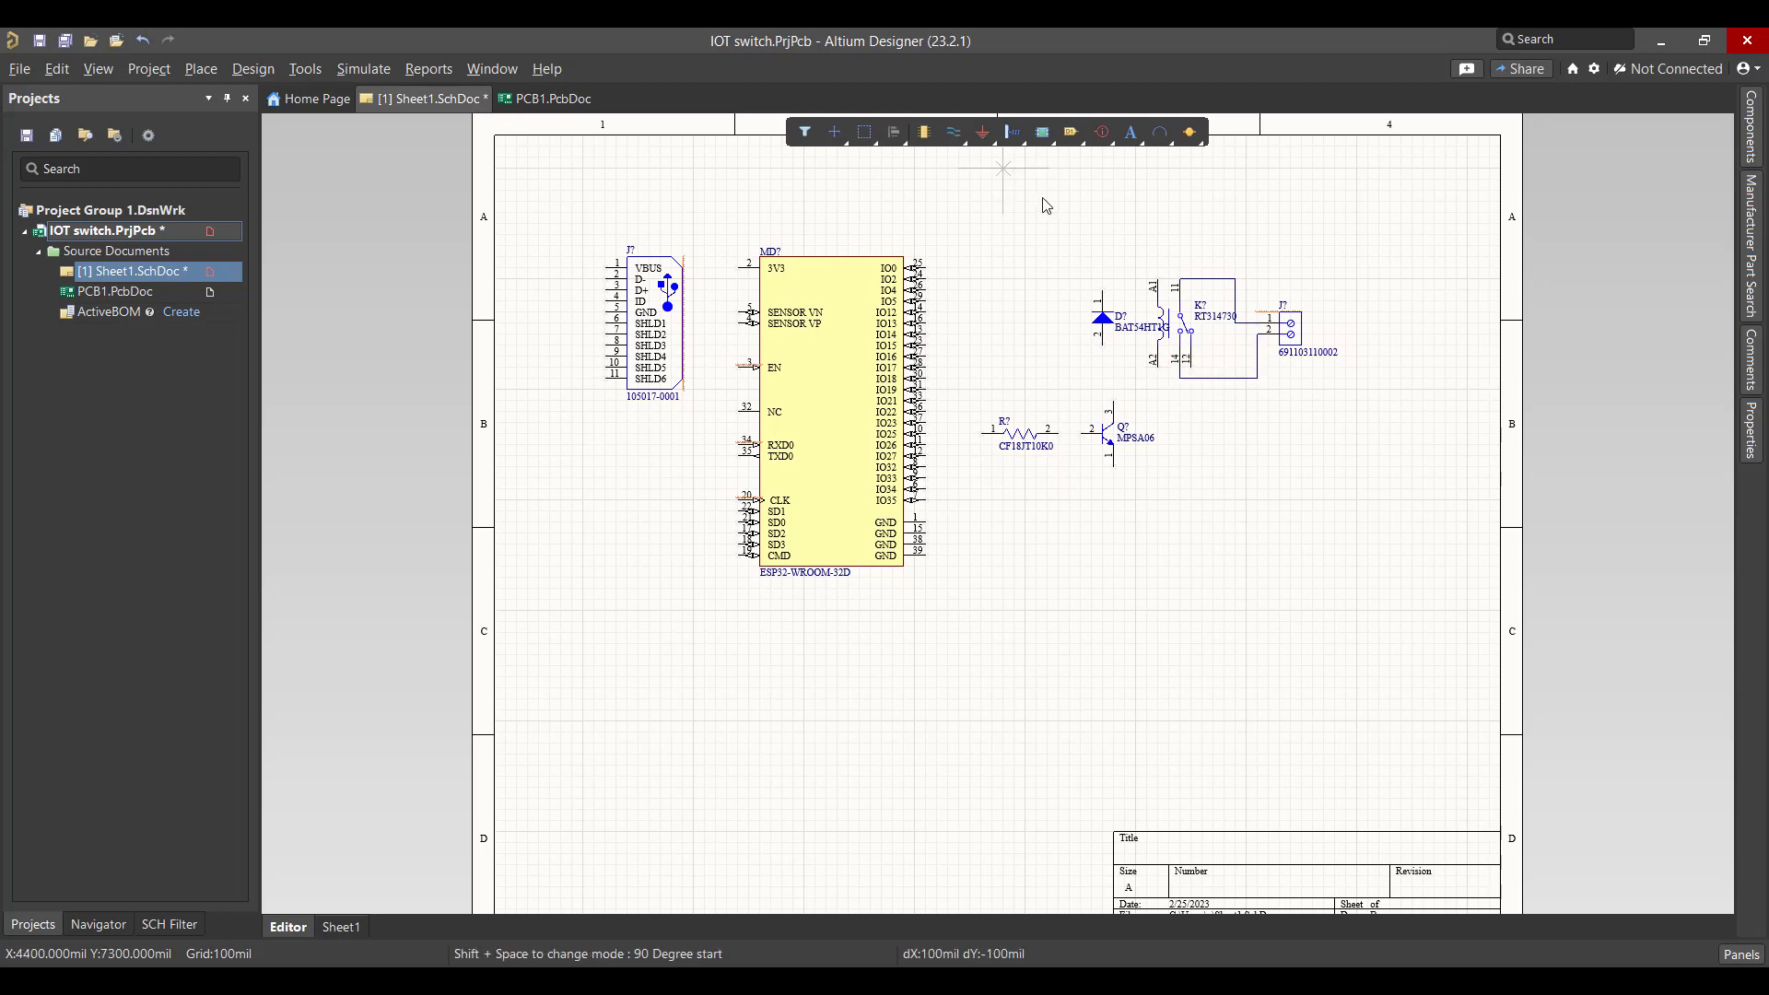
{"action": "left_click", "coordinate": [1104, 290]}
{"action": "left_click", "coordinate": [1159, 257]}
{"action": "left_click", "coordinate": [1159, 278]}
{"action": "left_click", "coordinate": [1103, 348]}
{"action": "left_click", "coordinate": [1159, 366]}
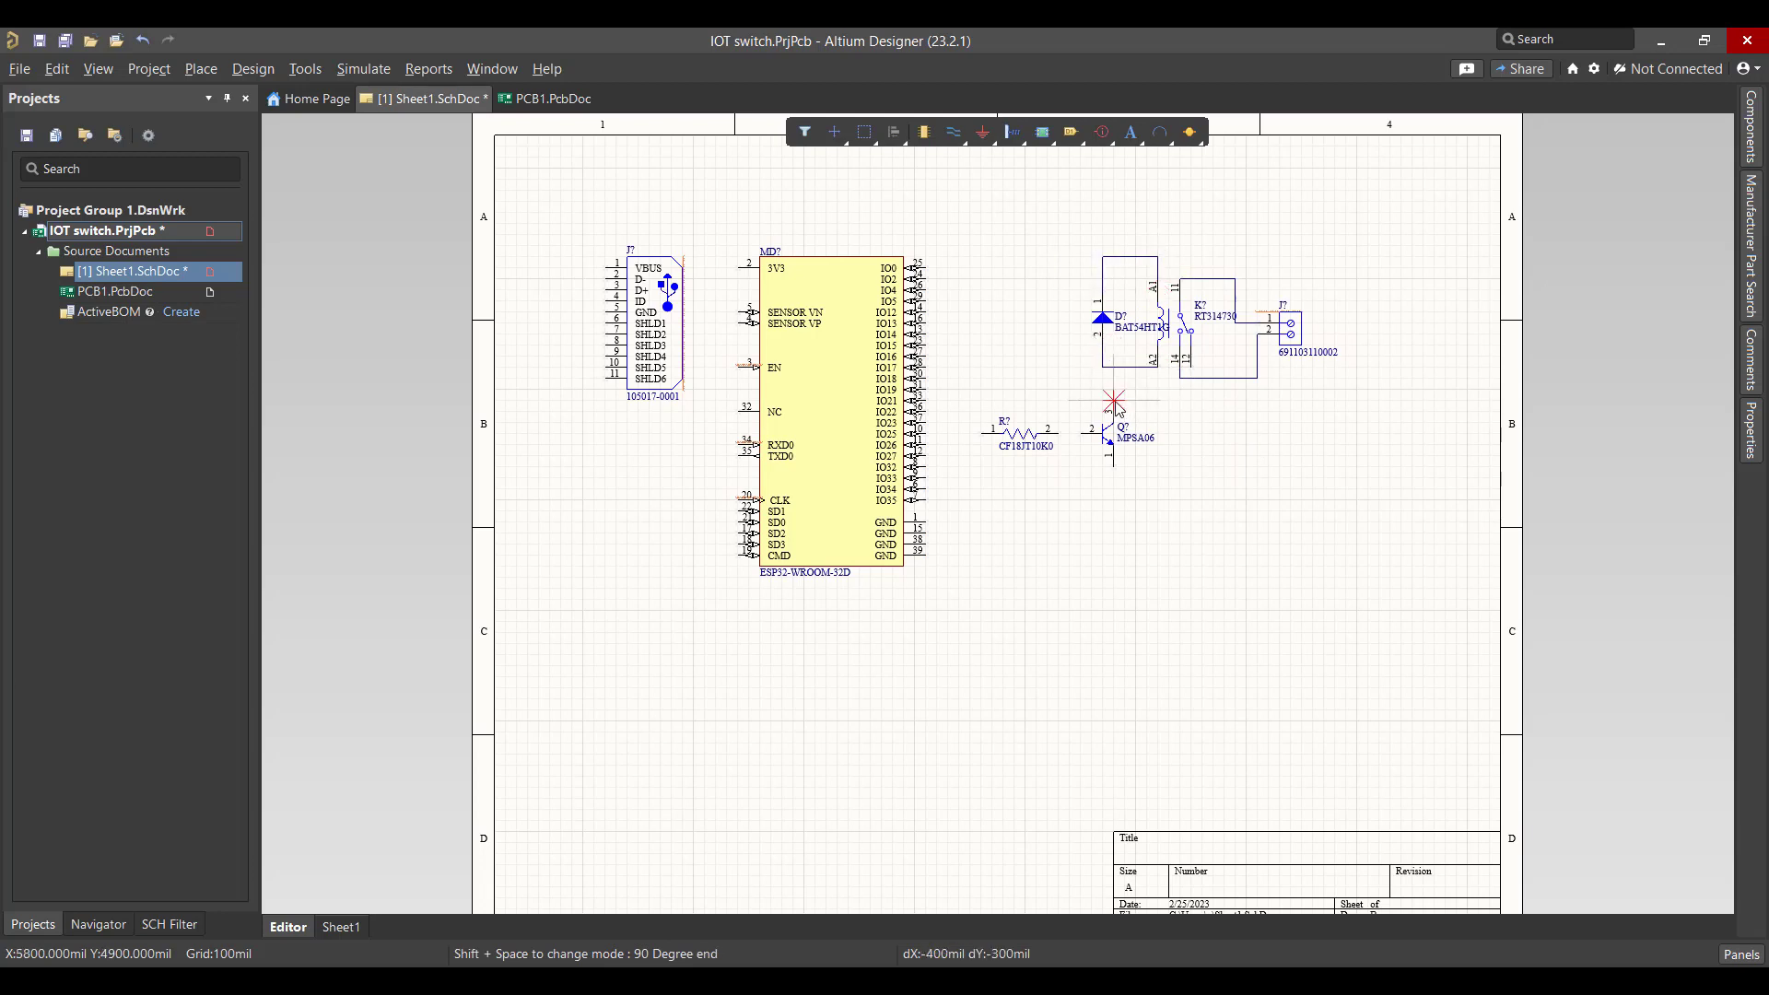
Connect the coil net to Q? pin 3, R? to Q? pin 2, and IO25 to R?
{"action": "left_click", "coordinate": [1115, 369]}
{"action": "left_click", "coordinate": [1115, 411]}
{"action": "left_click", "coordinate": [1062, 433]}
{"action": "left_click", "coordinate": [927, 438]}
{"action": "key", "text": "Escape"}
Add GND power ports on transistor Q? pin 1 and the MD? GND pin
{"action": "left_click", "coordinate": [985, 143]}
{"action": "left_click", "coordinate": [1114, 469]}
{"action": "left_click", "coordinate": [927, 558]}
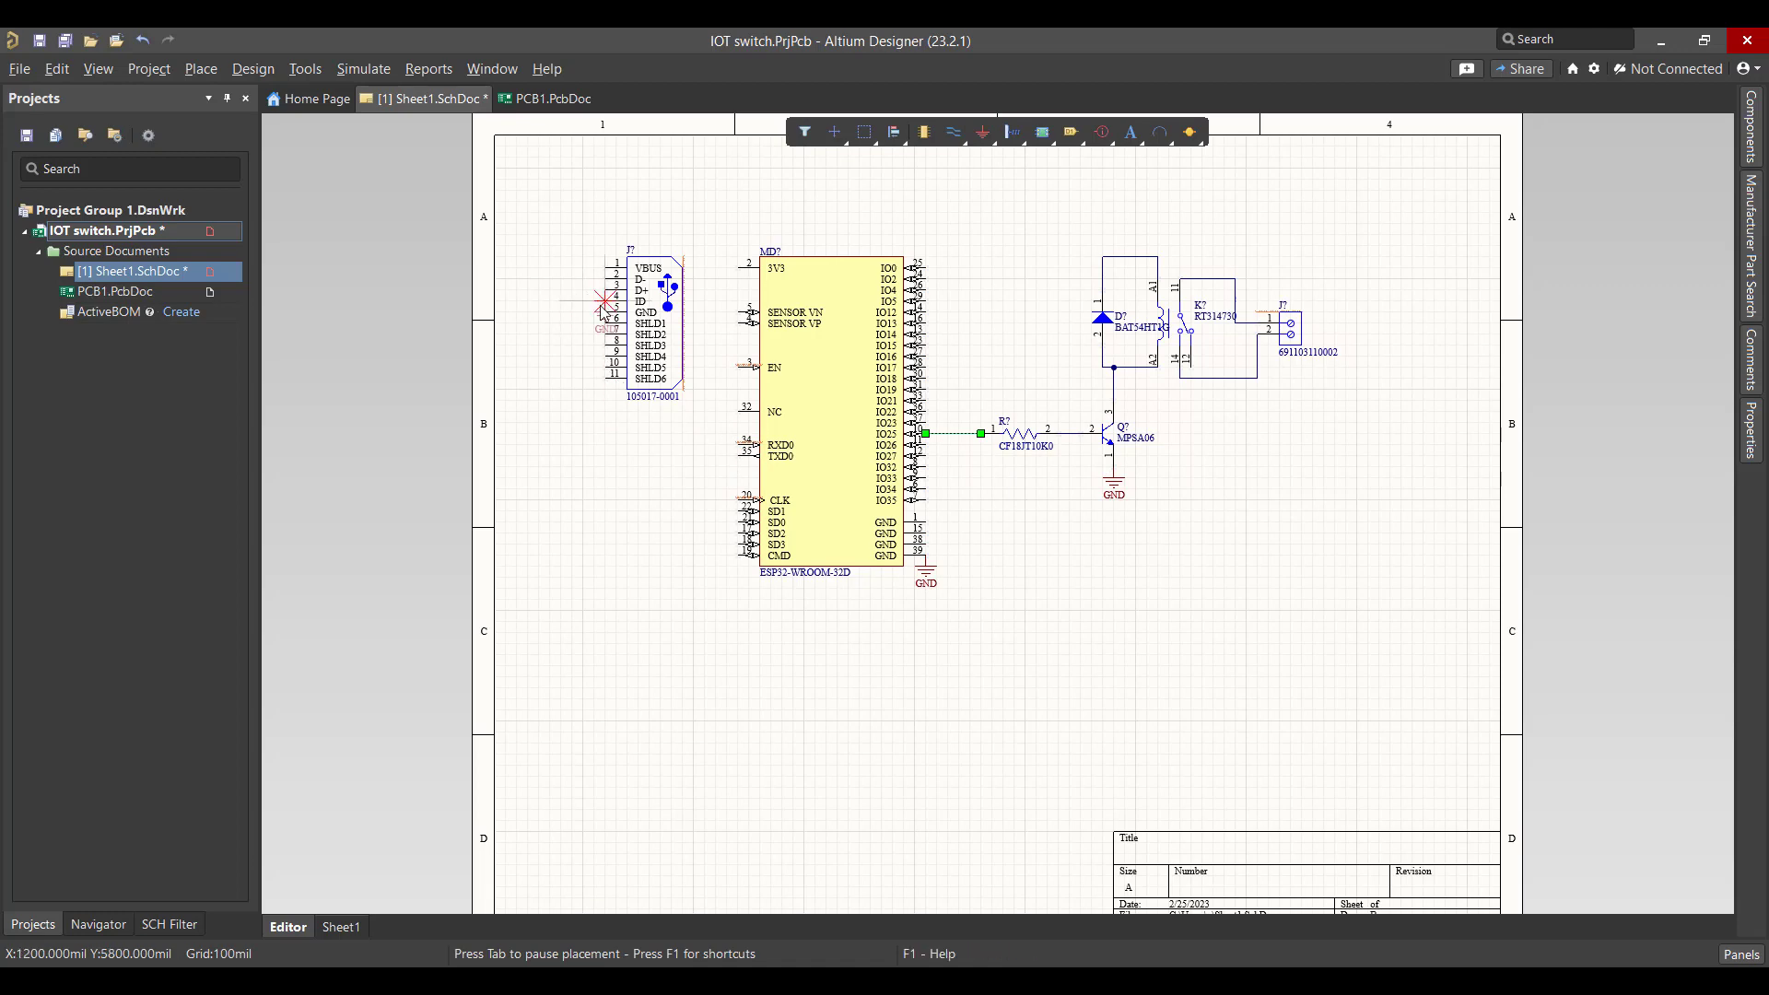
Finish the USB GND port, then place VCC ports on the 3V3 pin, USB VBUS and relay coil net
{"action": "left_click", "coordinate": [607, 319]}
{"action": "key", "text": "Escape"}
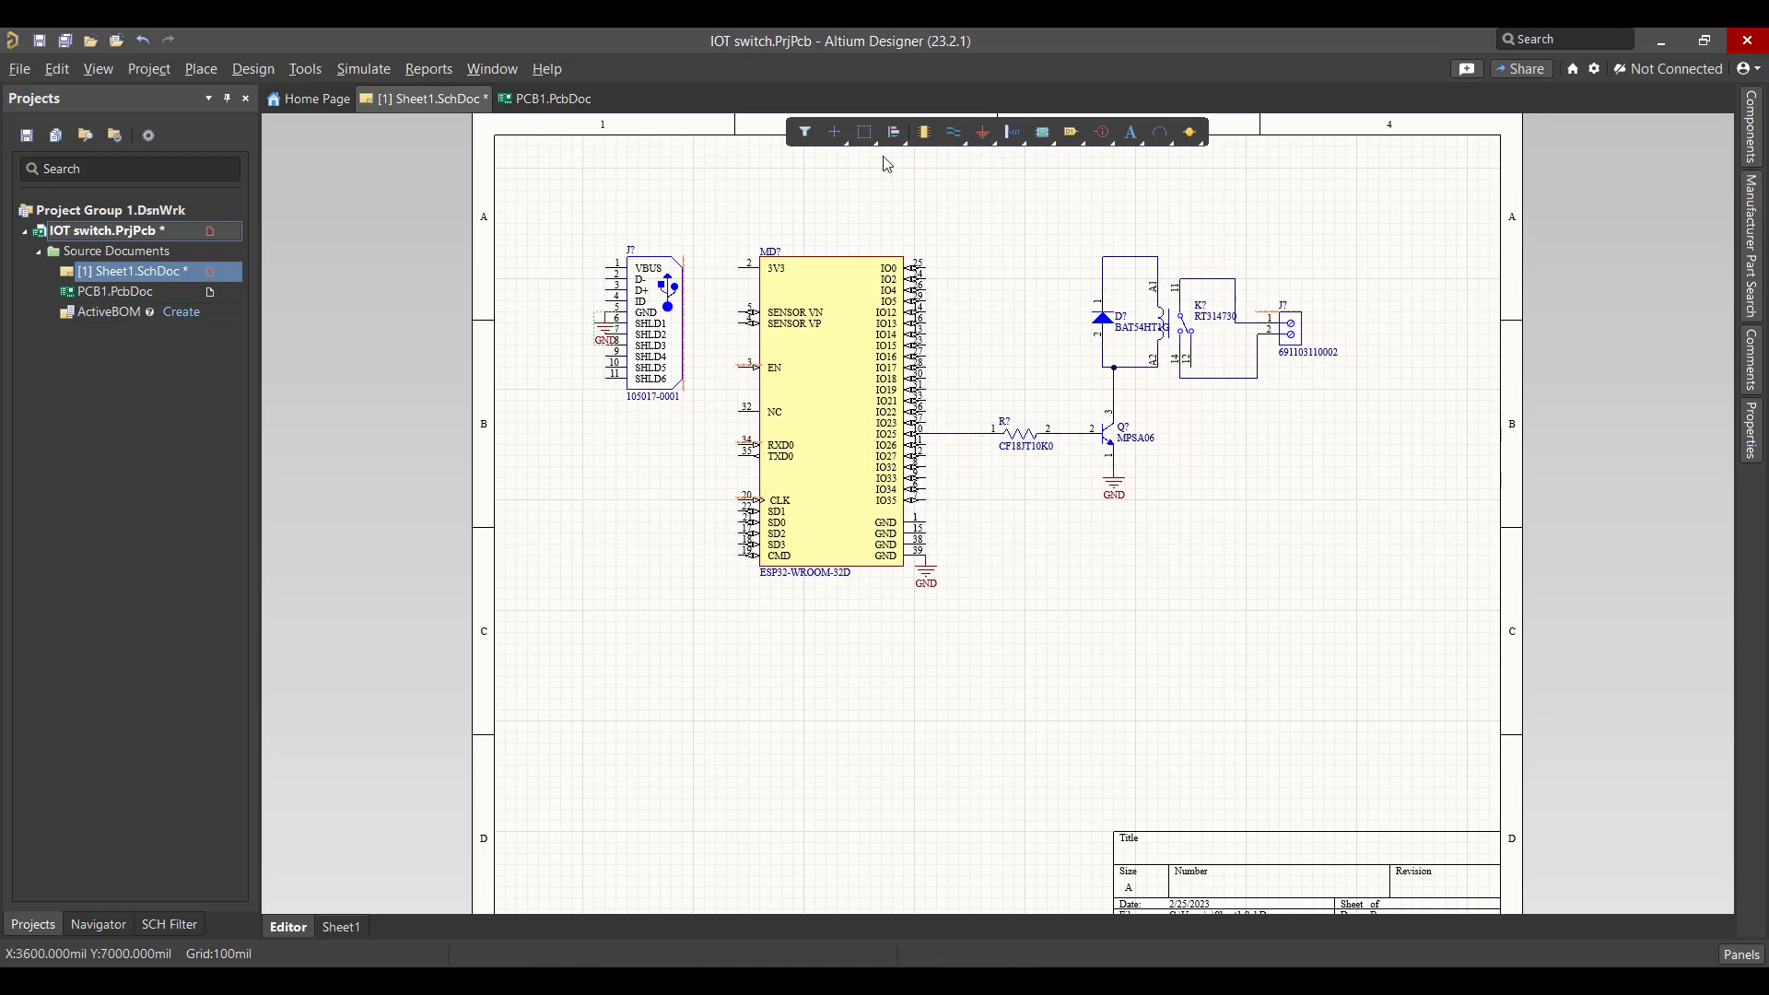
{"action": "left_click", "coordinate": [983, 132]}
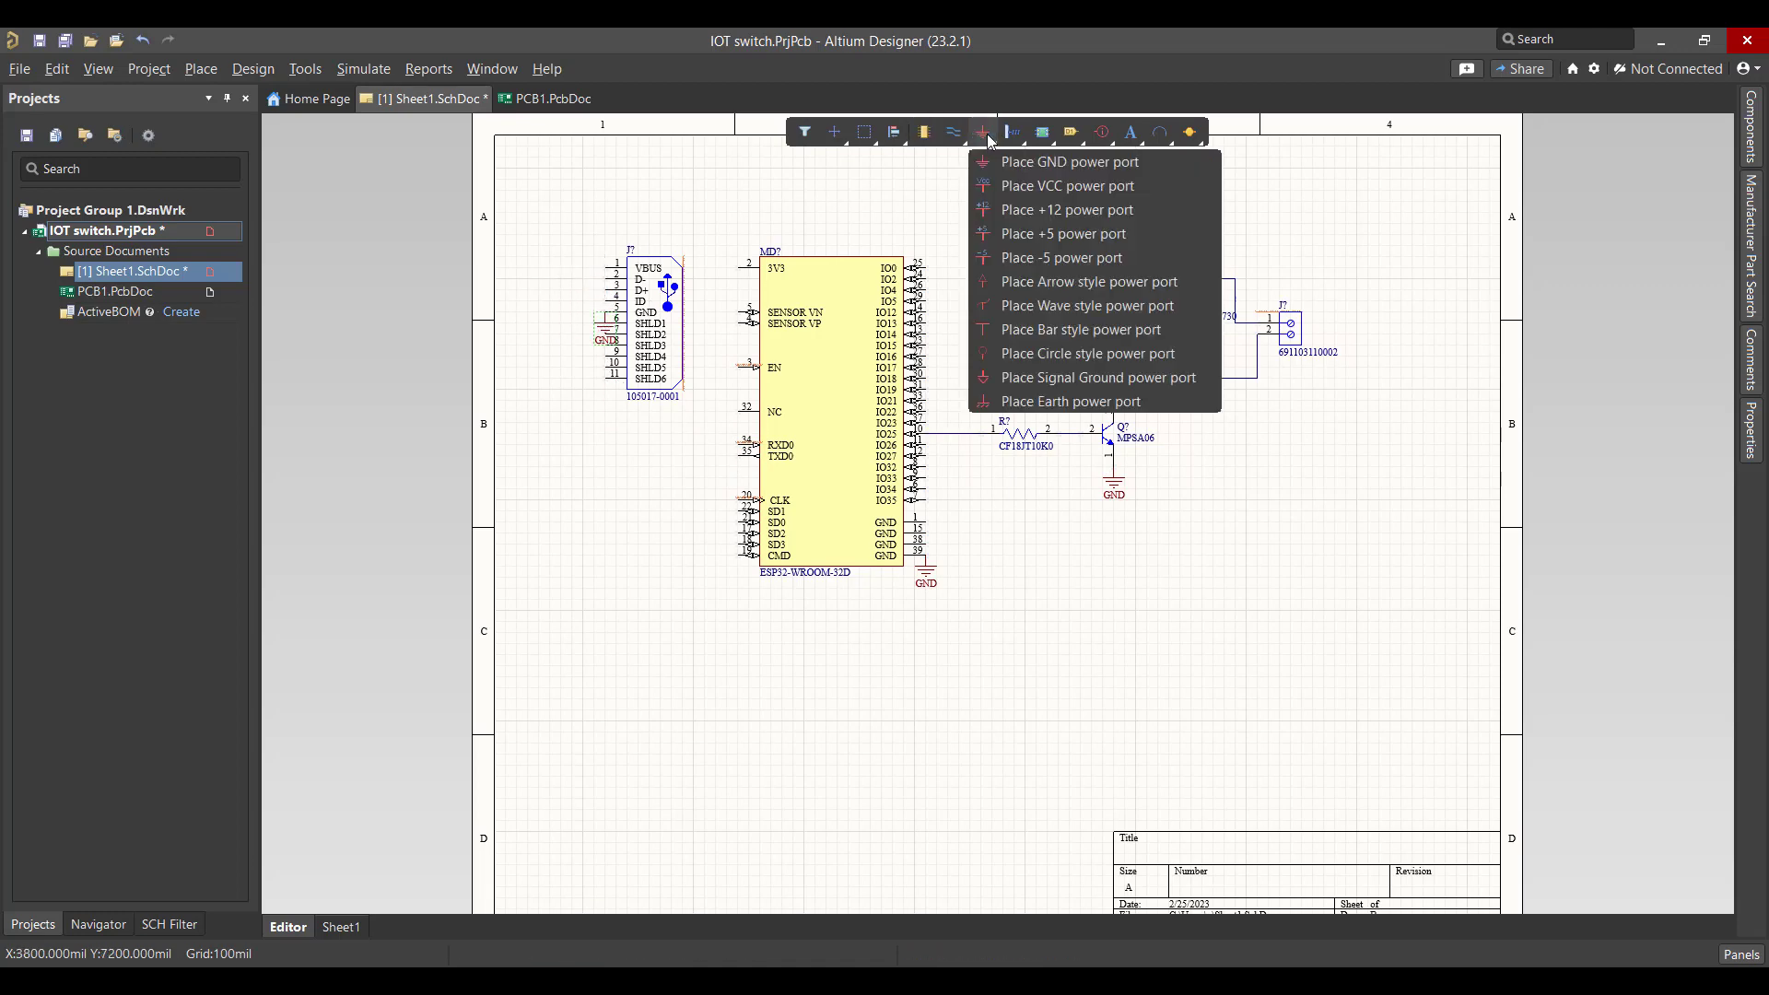
{"action": "left_click", "coordinate": [1019, 185]}
{"action": "left_click", "coordinate": [740, 269]}
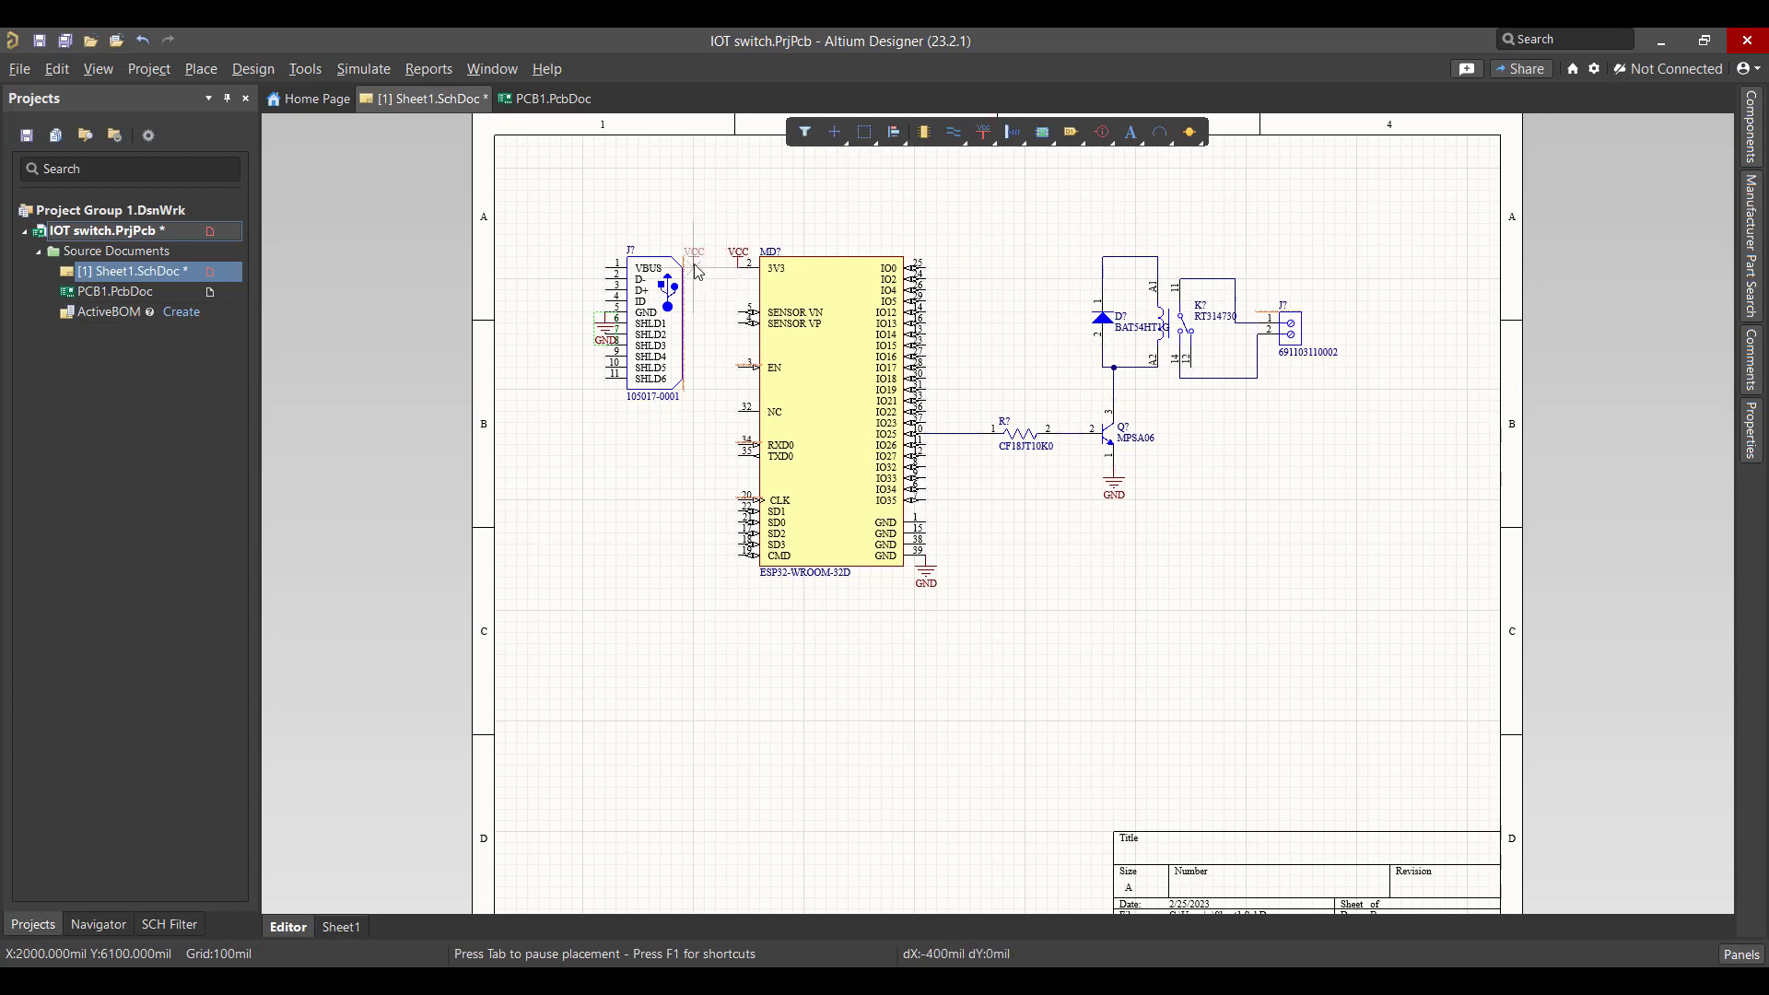
{"action": "left_click", "coordinate": [607, 265]}
{"action": "left_click", "coordinate": [1116, 258]}
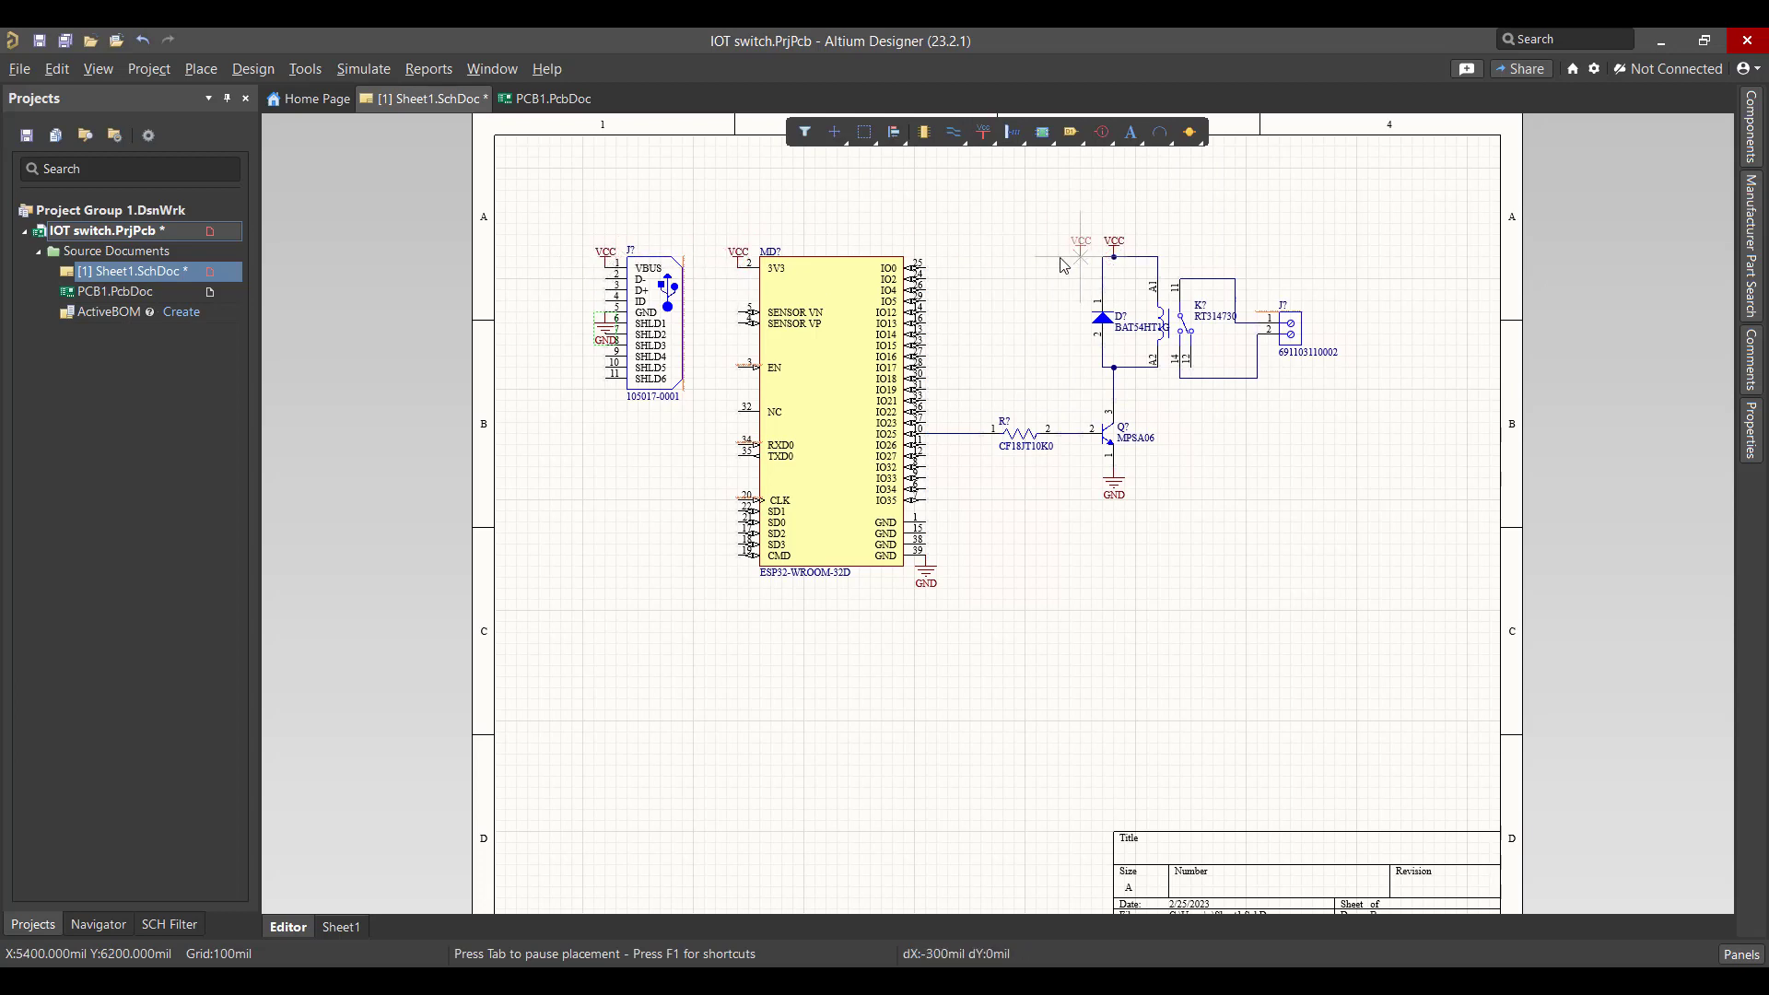
{"action": "key", "text": "Escape"}
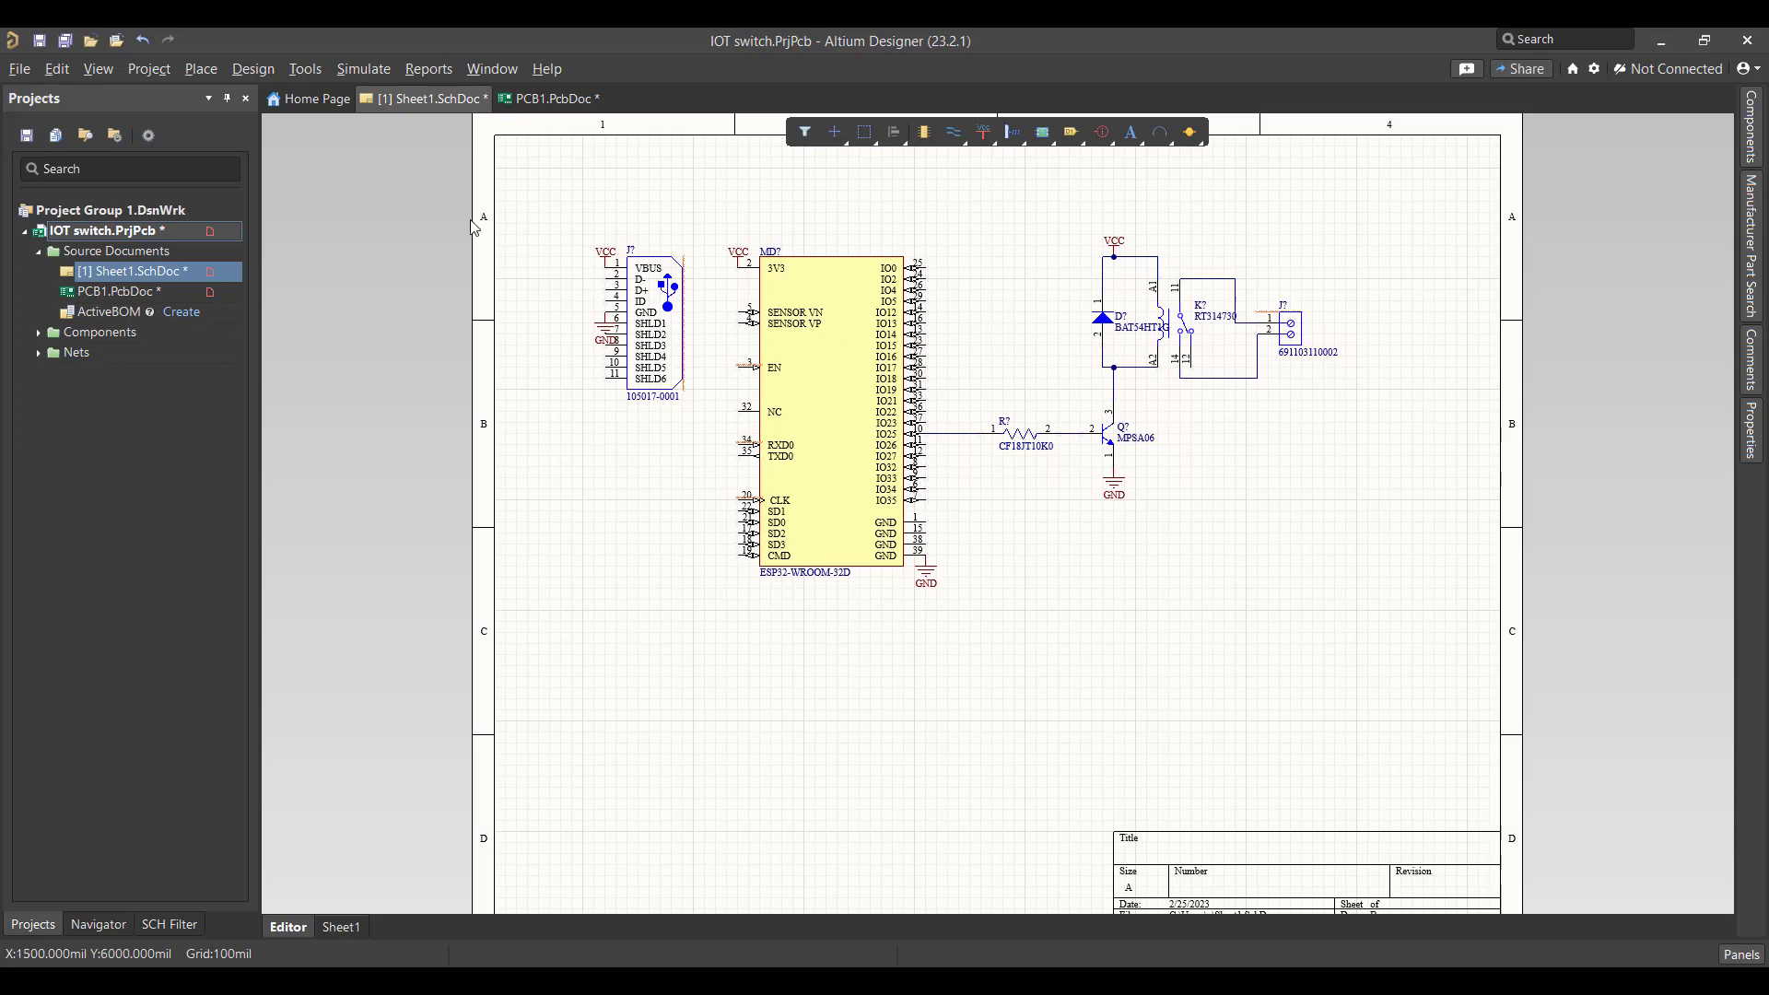
Update PCB1.PcbDoc from the schematic, validating and executing all the change orders
{"action": "left_click", "coordinate": [243, 71]}
{"action": "left_click", "coordinate": [279, 96]}
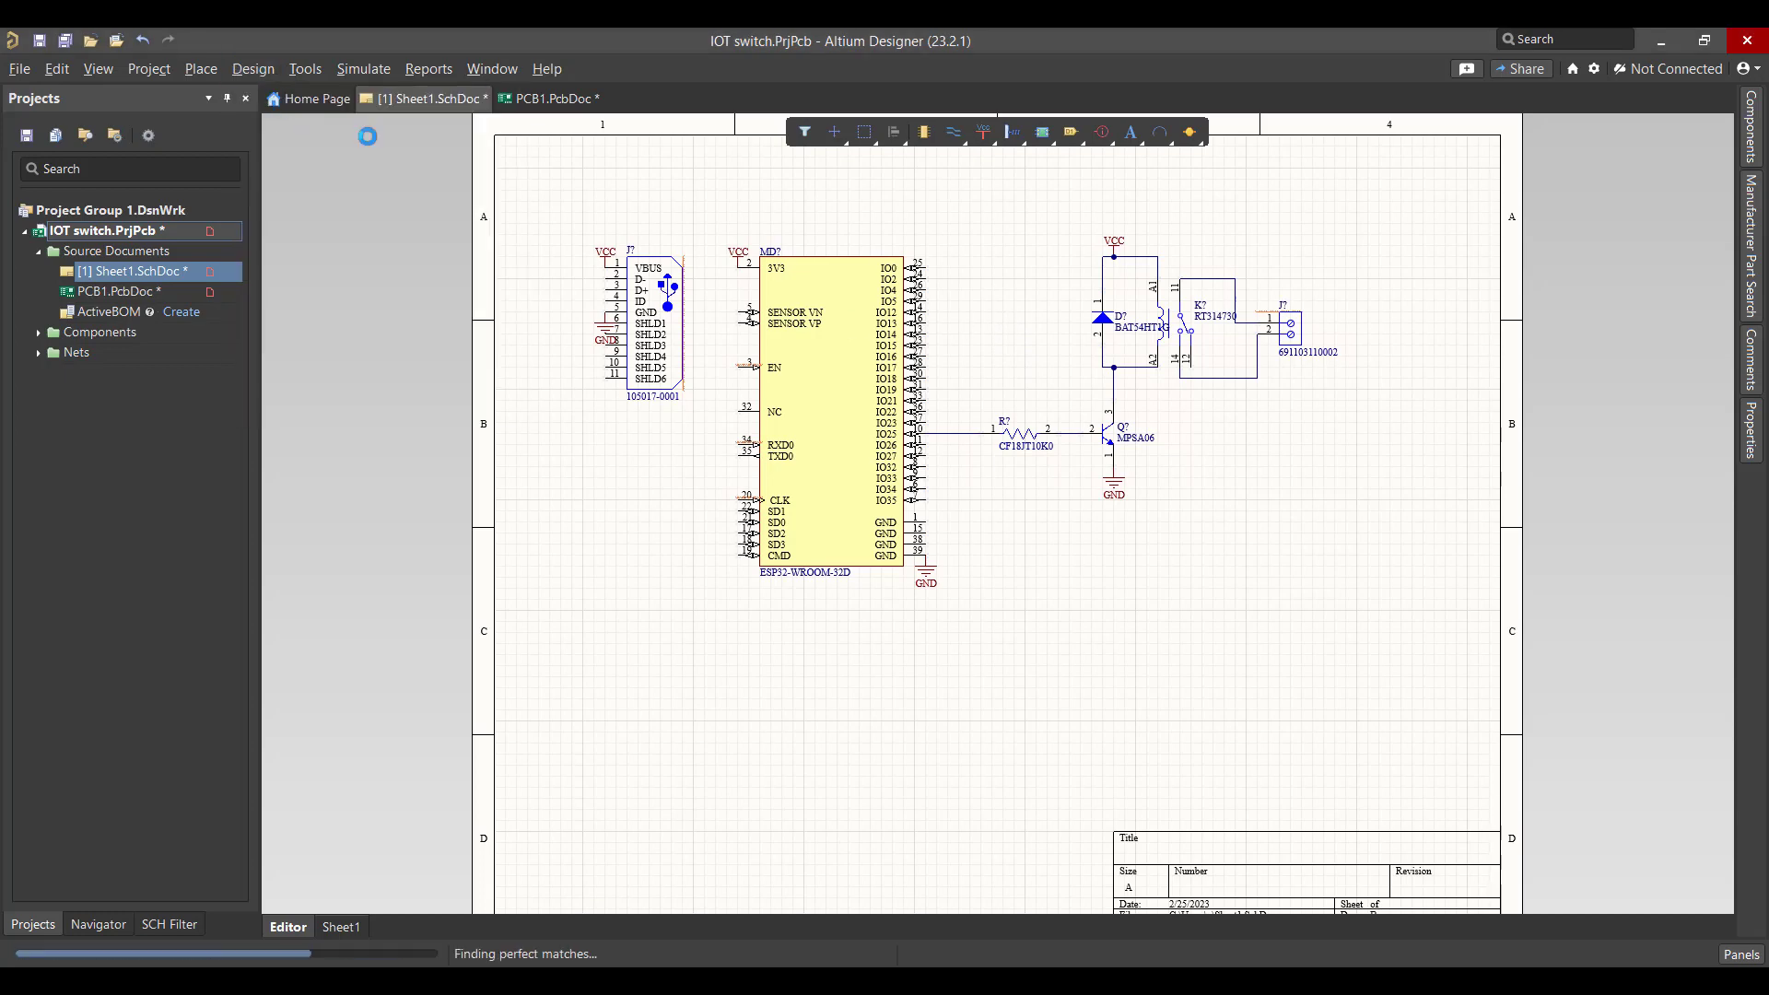
{"action": "left_click", "coordinate": [316, 720]}
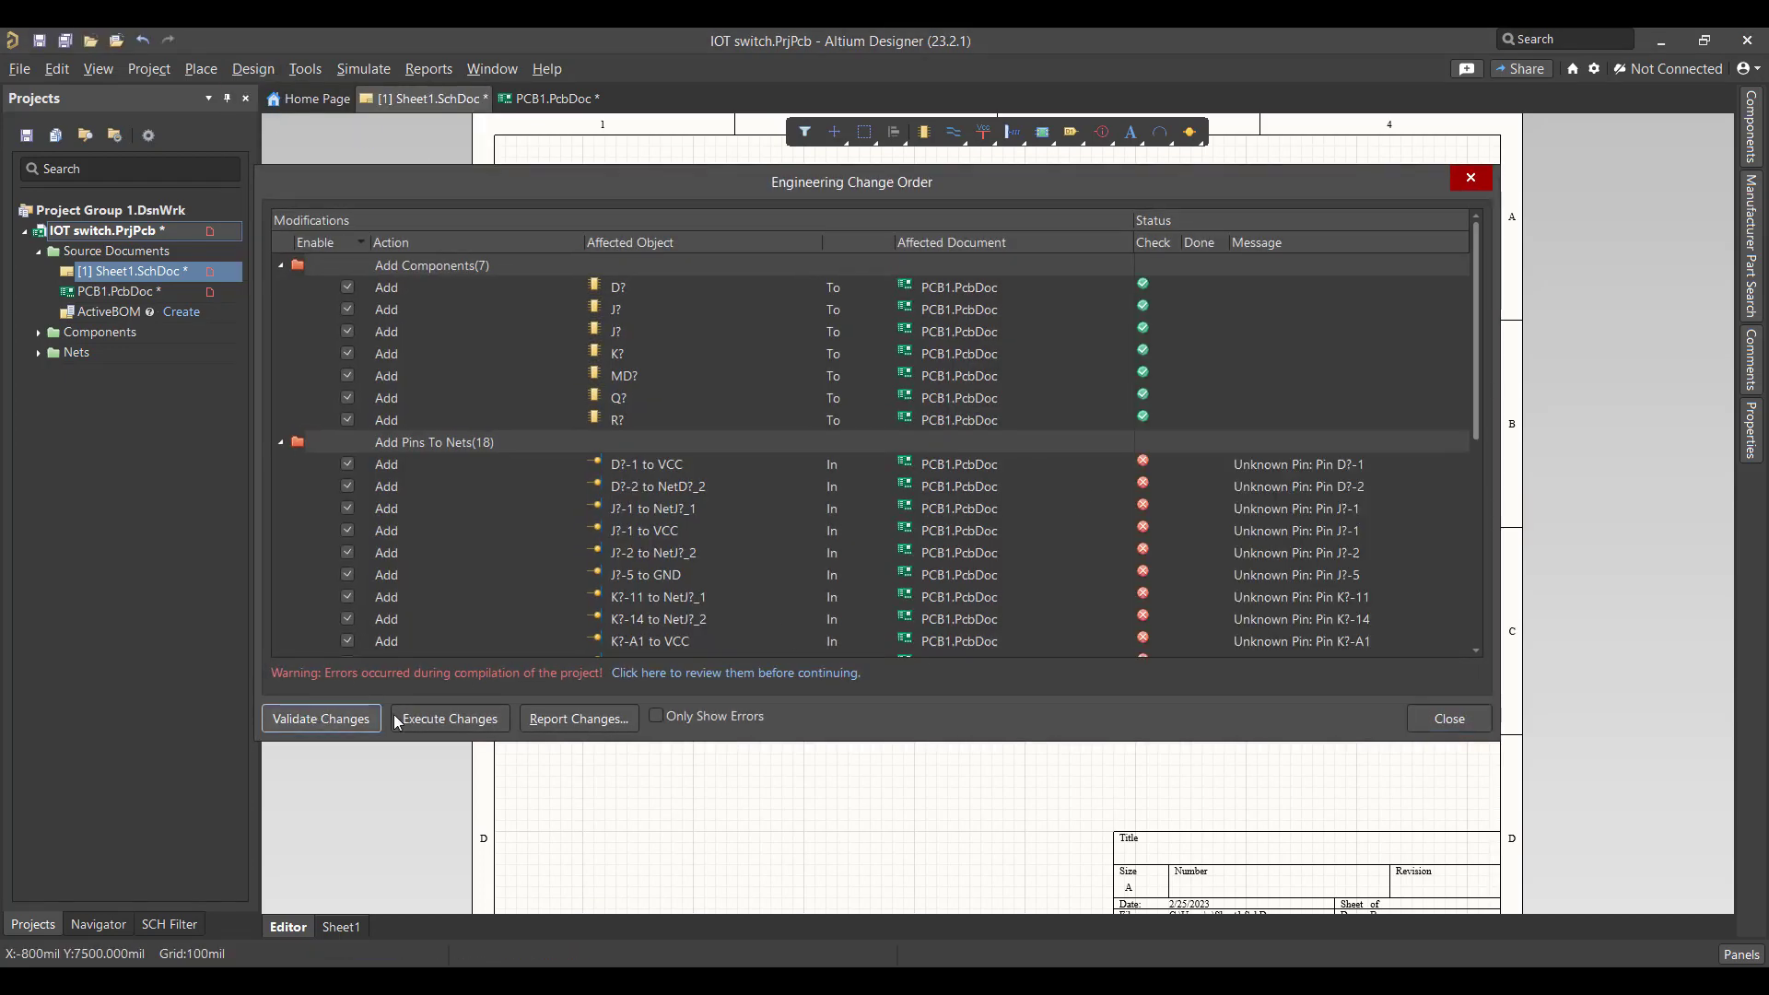
{"action": "left_click", "coordinate": [444, 718]}
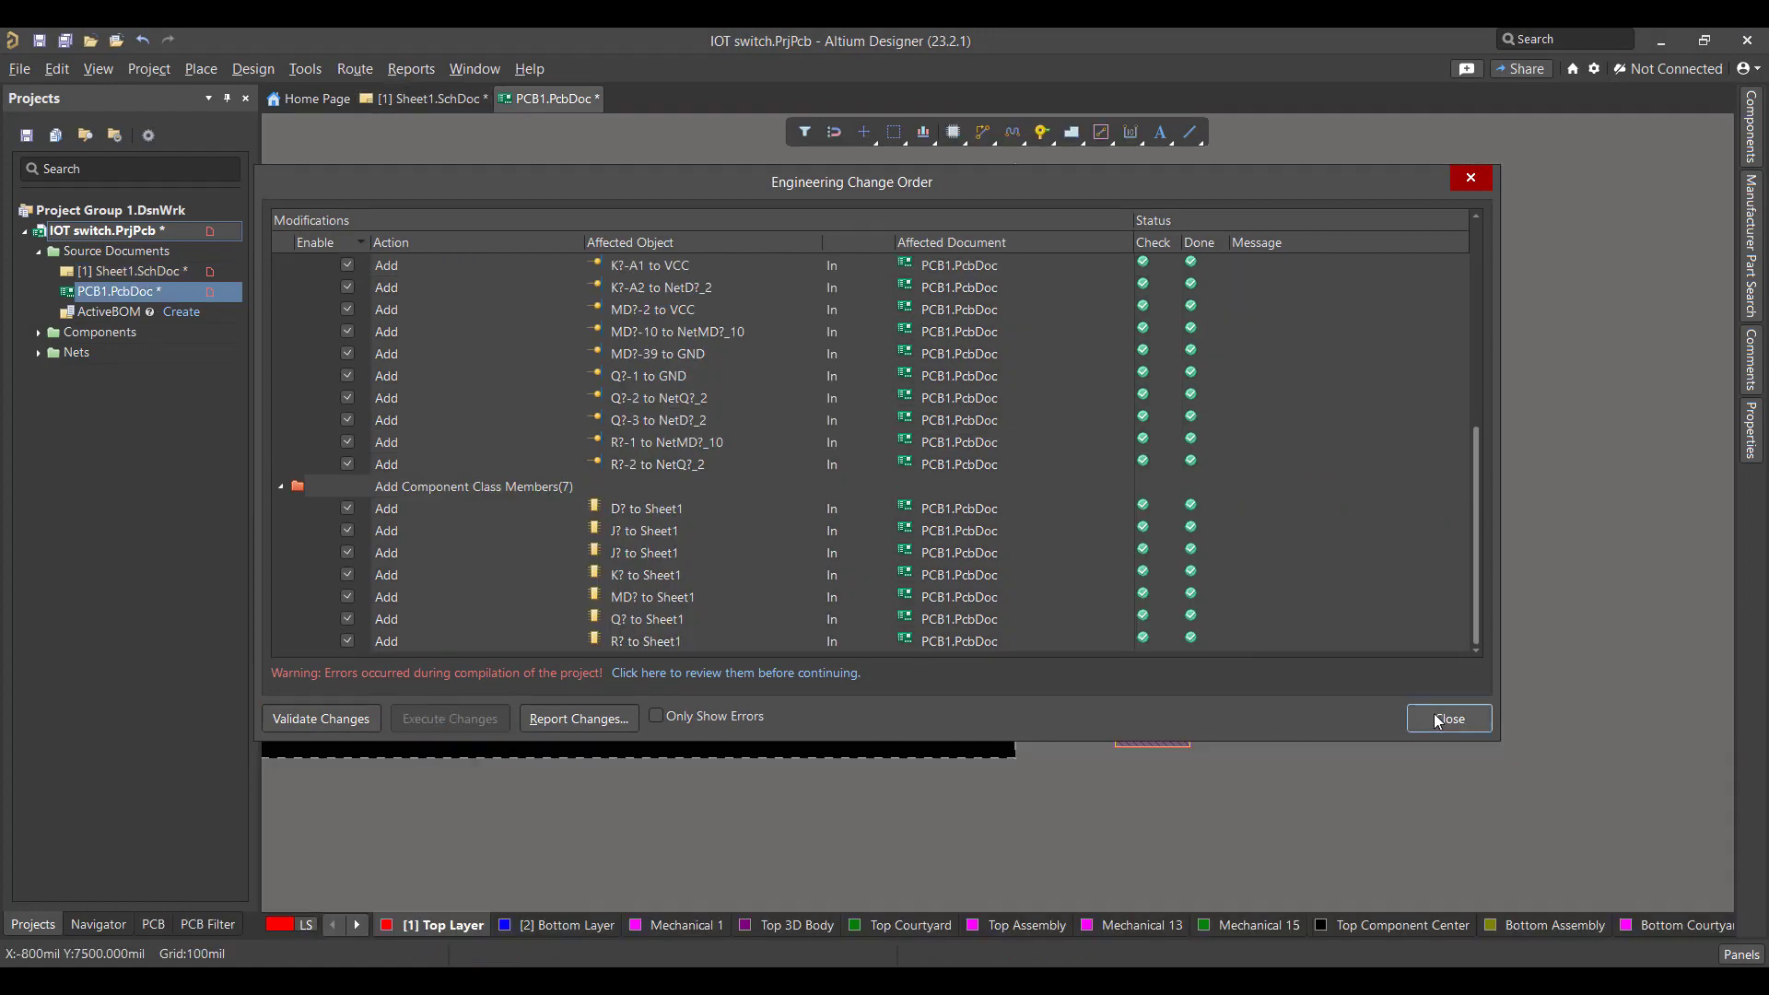
Close the change order and move all the newly added components onto the board area
{"action": "left_click", "coordinate": [1439, 720]}
{"action": "left_click_drag", "start_coordinate": [1563, 458], "coordinate": [817, 821]}
{"action": "left_click_drag", "start_coordinate": [1160, 639], "coordinate": [571, 432]}
{"action": "left_click", "coordinate": [760, 612]}
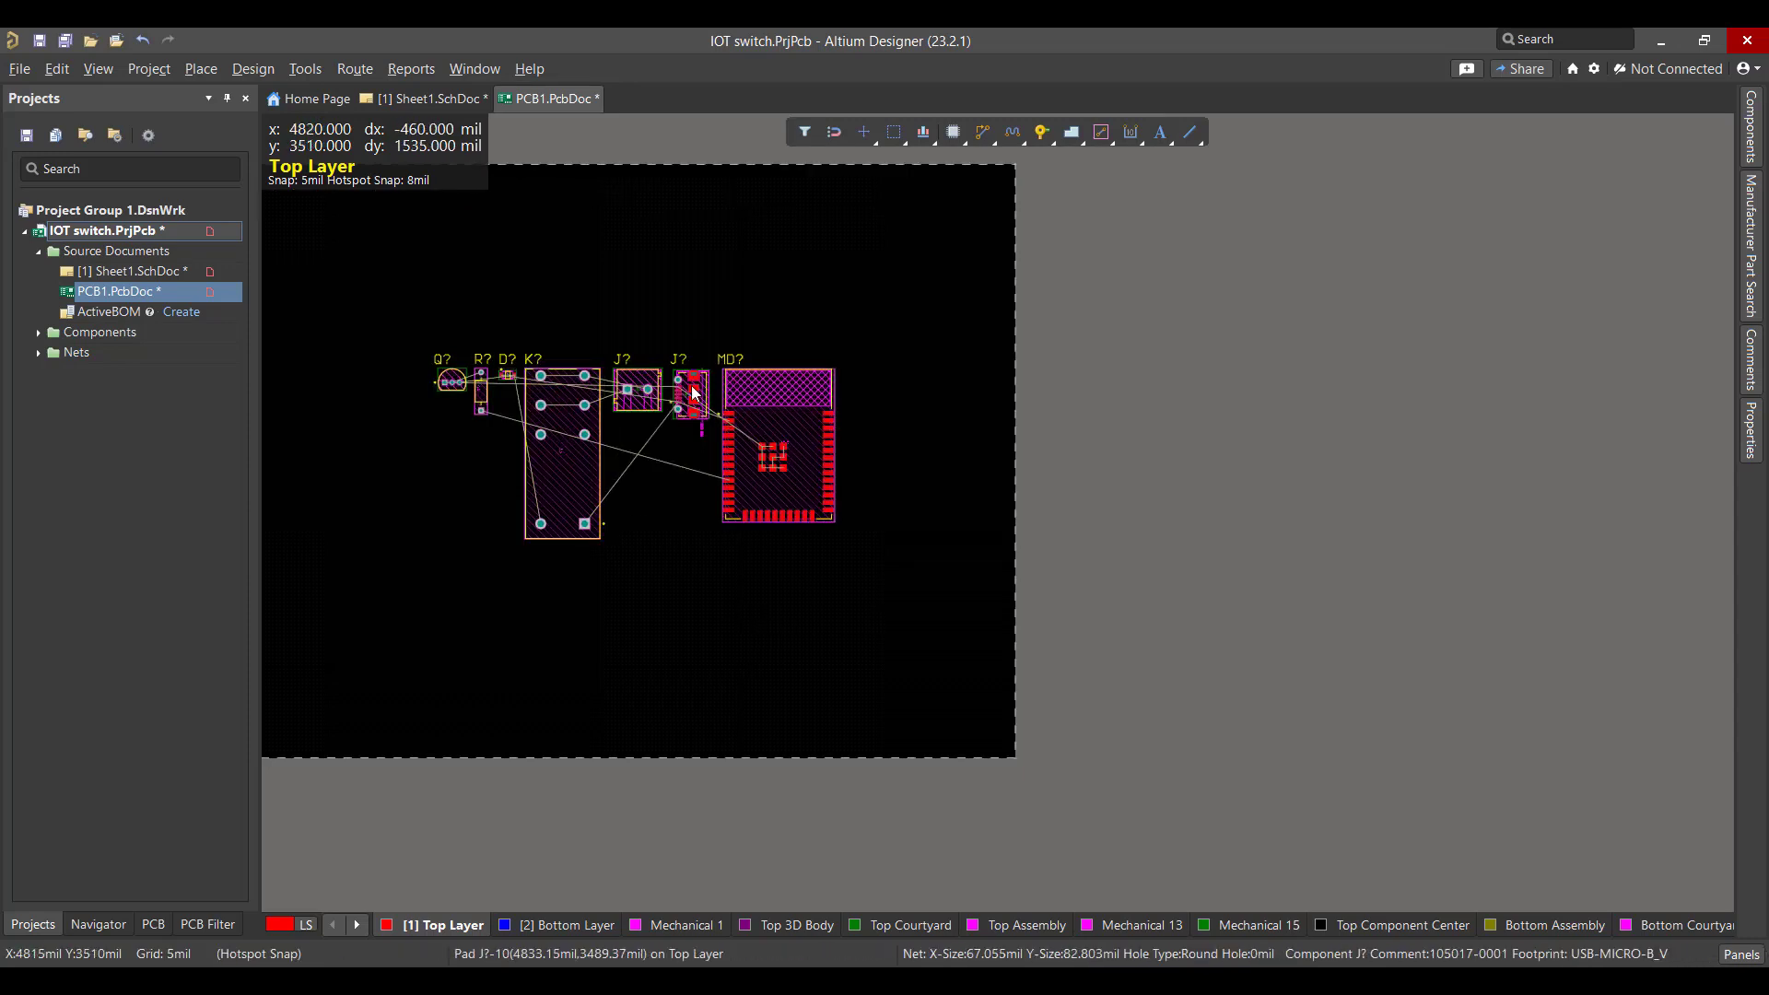
Arrange parts compactly: USB connector rotated below MD?, terminal block beside K?, and R?, D? and MD? grouped around K?
{"action": "left_click_drag", "start_coordinate": [694, 393], "coordinate": [633, 596]}
{"action": "key", "text": "space"}
{"action": "left_click_drag", "start_coordinate": [636, 392], "coordinate": [489, 474]}
{"action": "left_click_drag", "start_coordinate": [418, 338], "coordinate": [631, 458]}
{"action": "left_click_drag", "start_coordinate": [506, 375], "coordinate": [632, 505]}
{"action": "left_click_drag", "start_coordinate": [828, 495], "coordinate": [764, 505]}
{"action": "left_click_drag", "start_coordinate": [498, 487], "coordinate": [494, 407]}
{"action": "left_click_drag", "start_coordinate": [618, 589], "coordinate": [624, 587]}
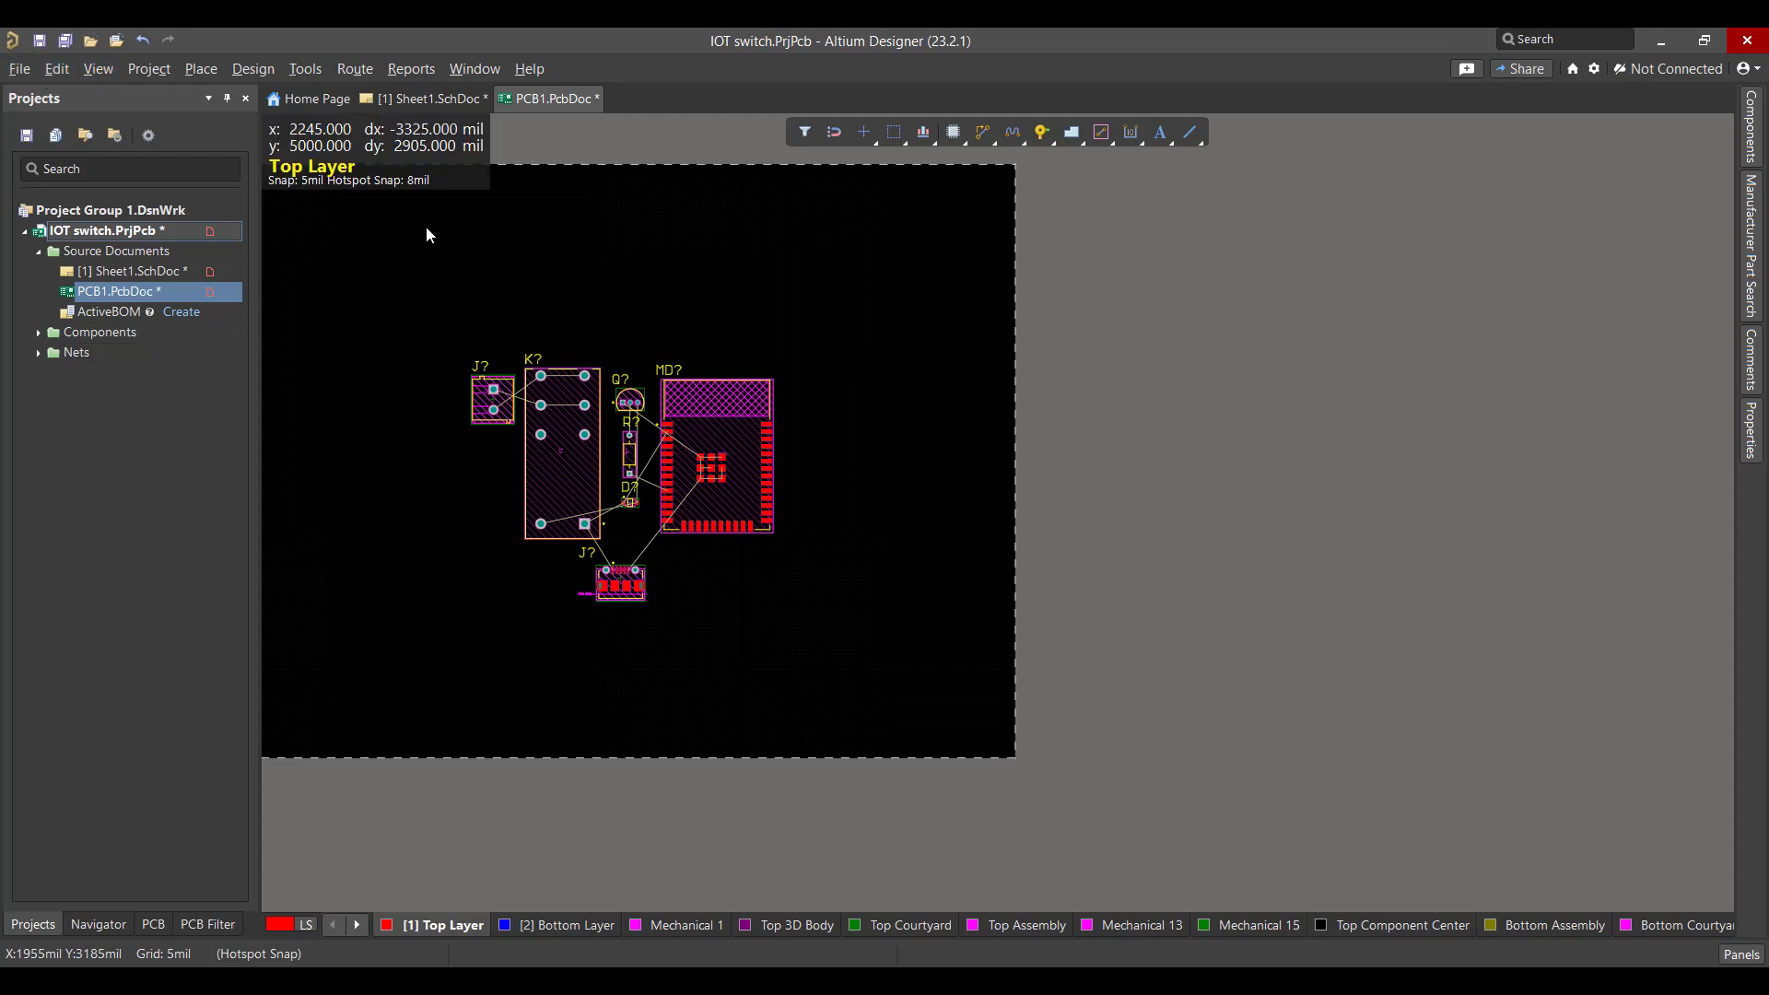
In Board Planning Mode, pull the right, left, top and bottom board edges in around the seven components
{"action": "left_click", "coordinate": [97, 74]}
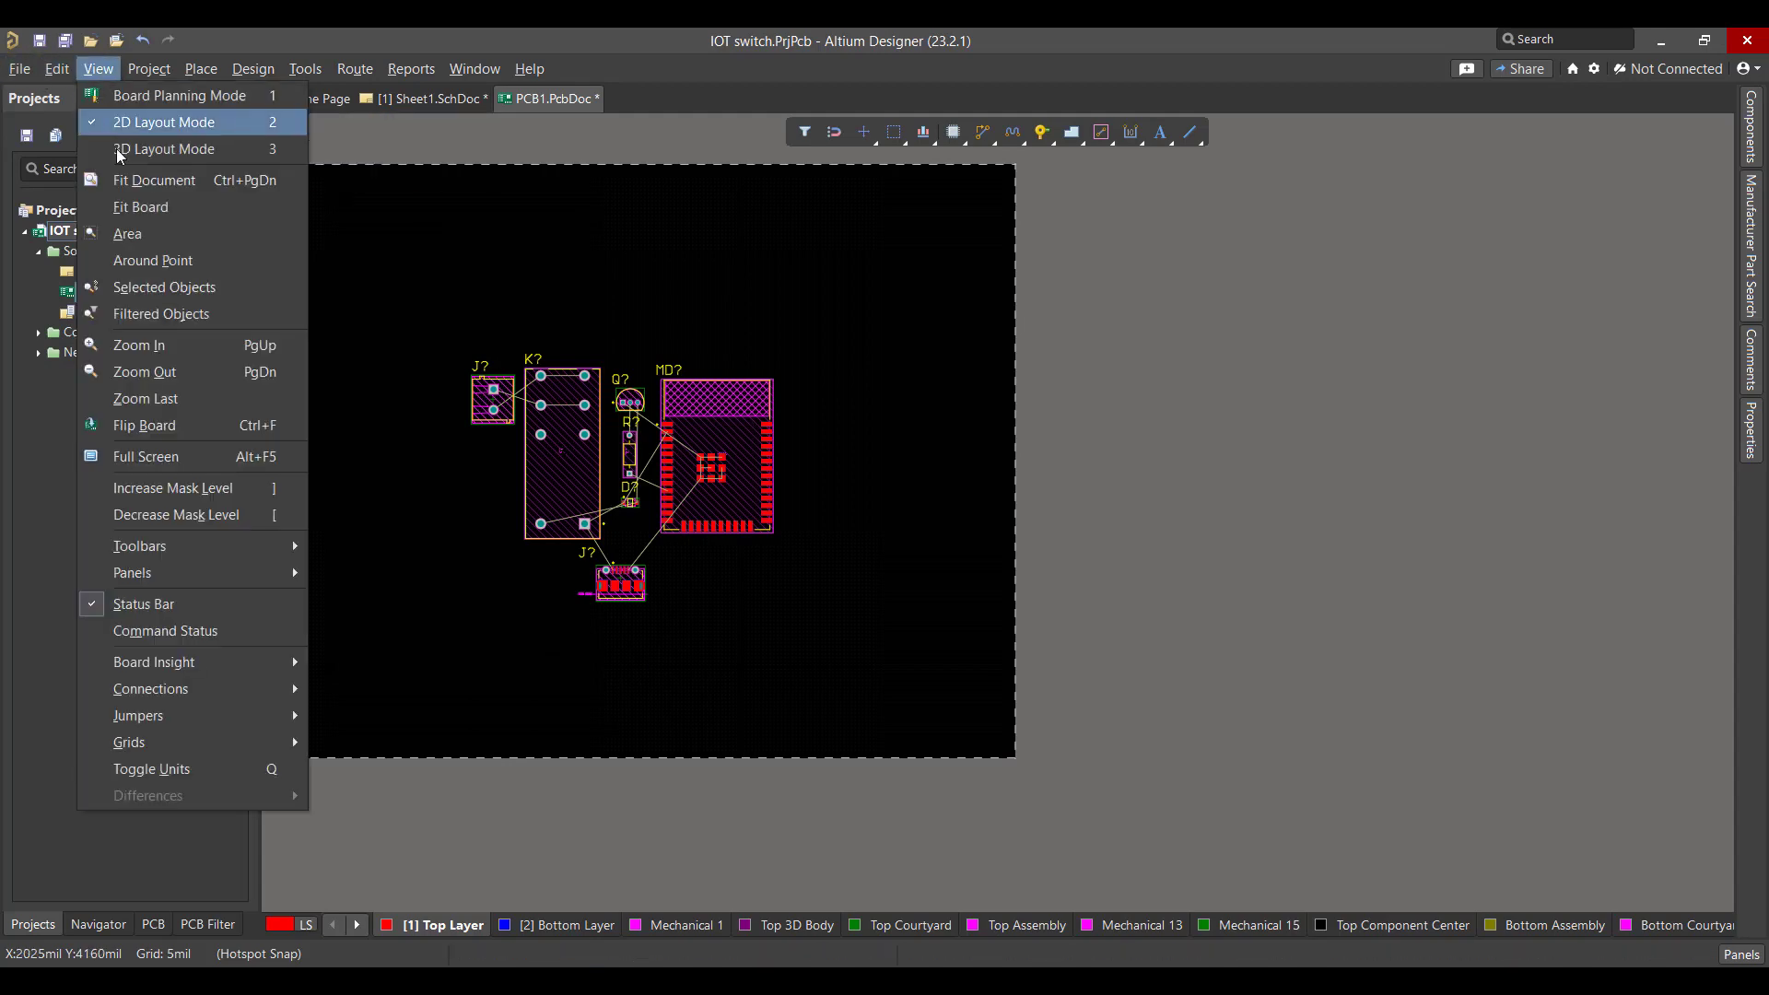
{"action": "left_click", "coordinate": [120, 99]}
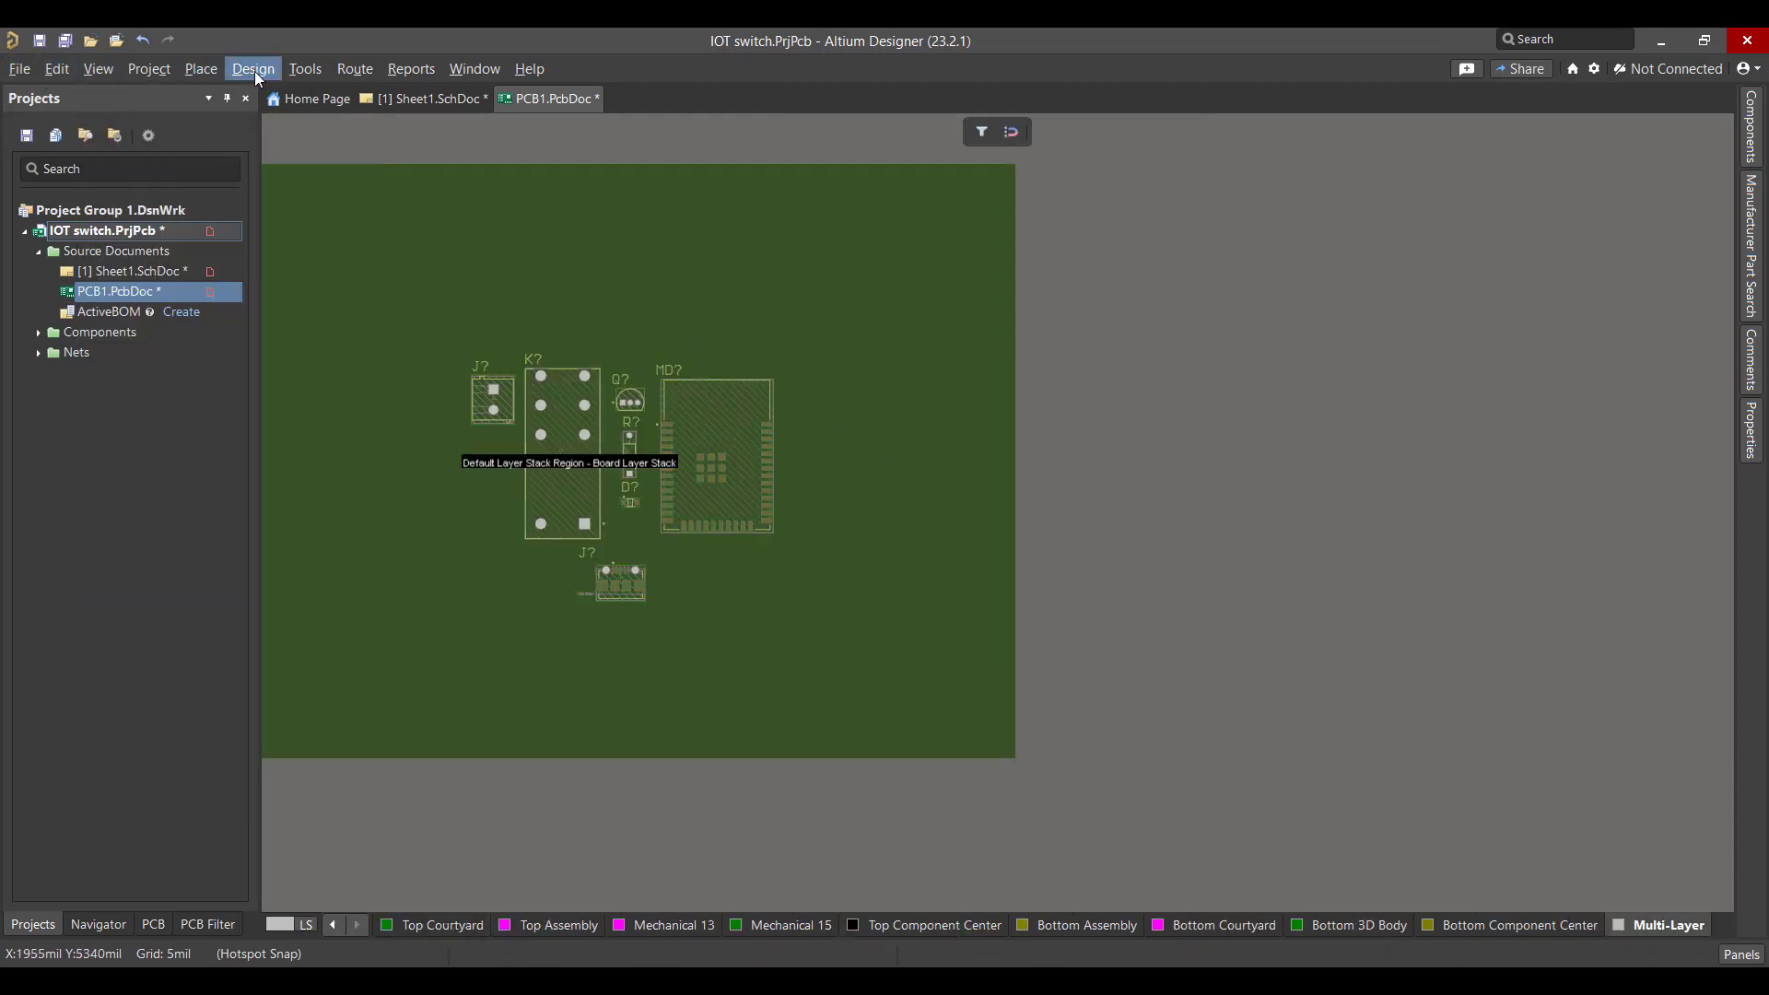
{"action": "left_click", "coordinate": [253, 70]}
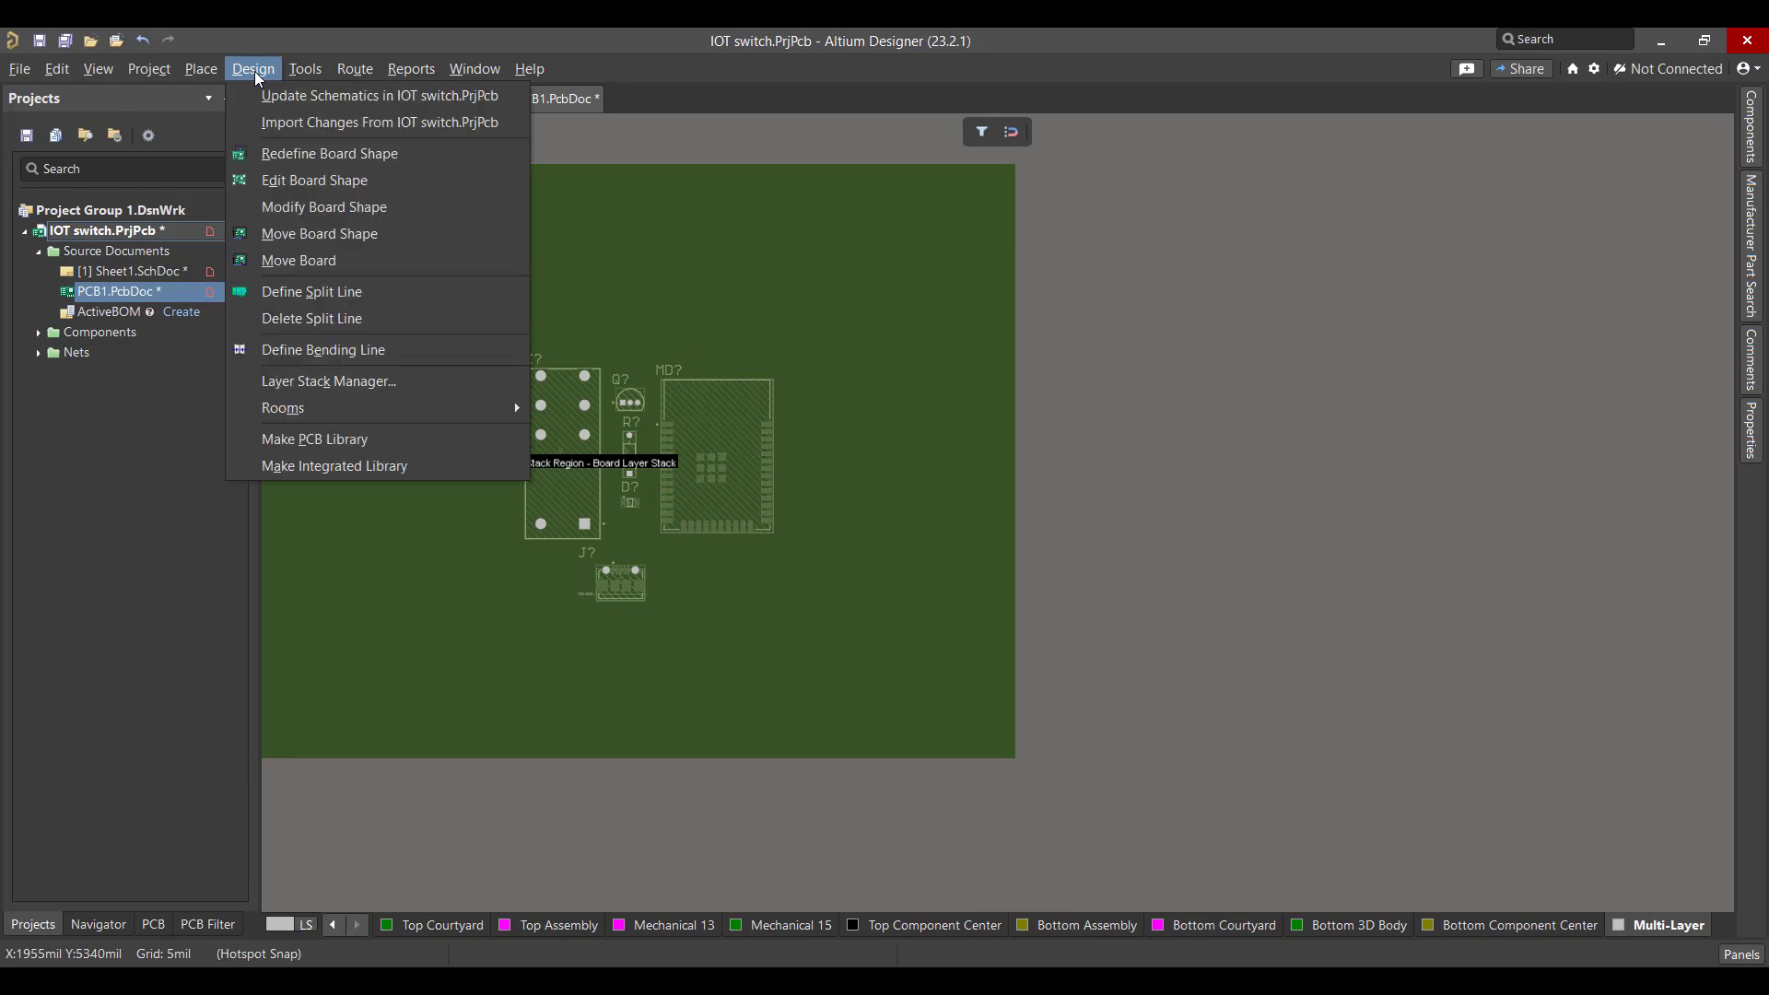
{"action": "left_click", "coordinate": [309, 198]}
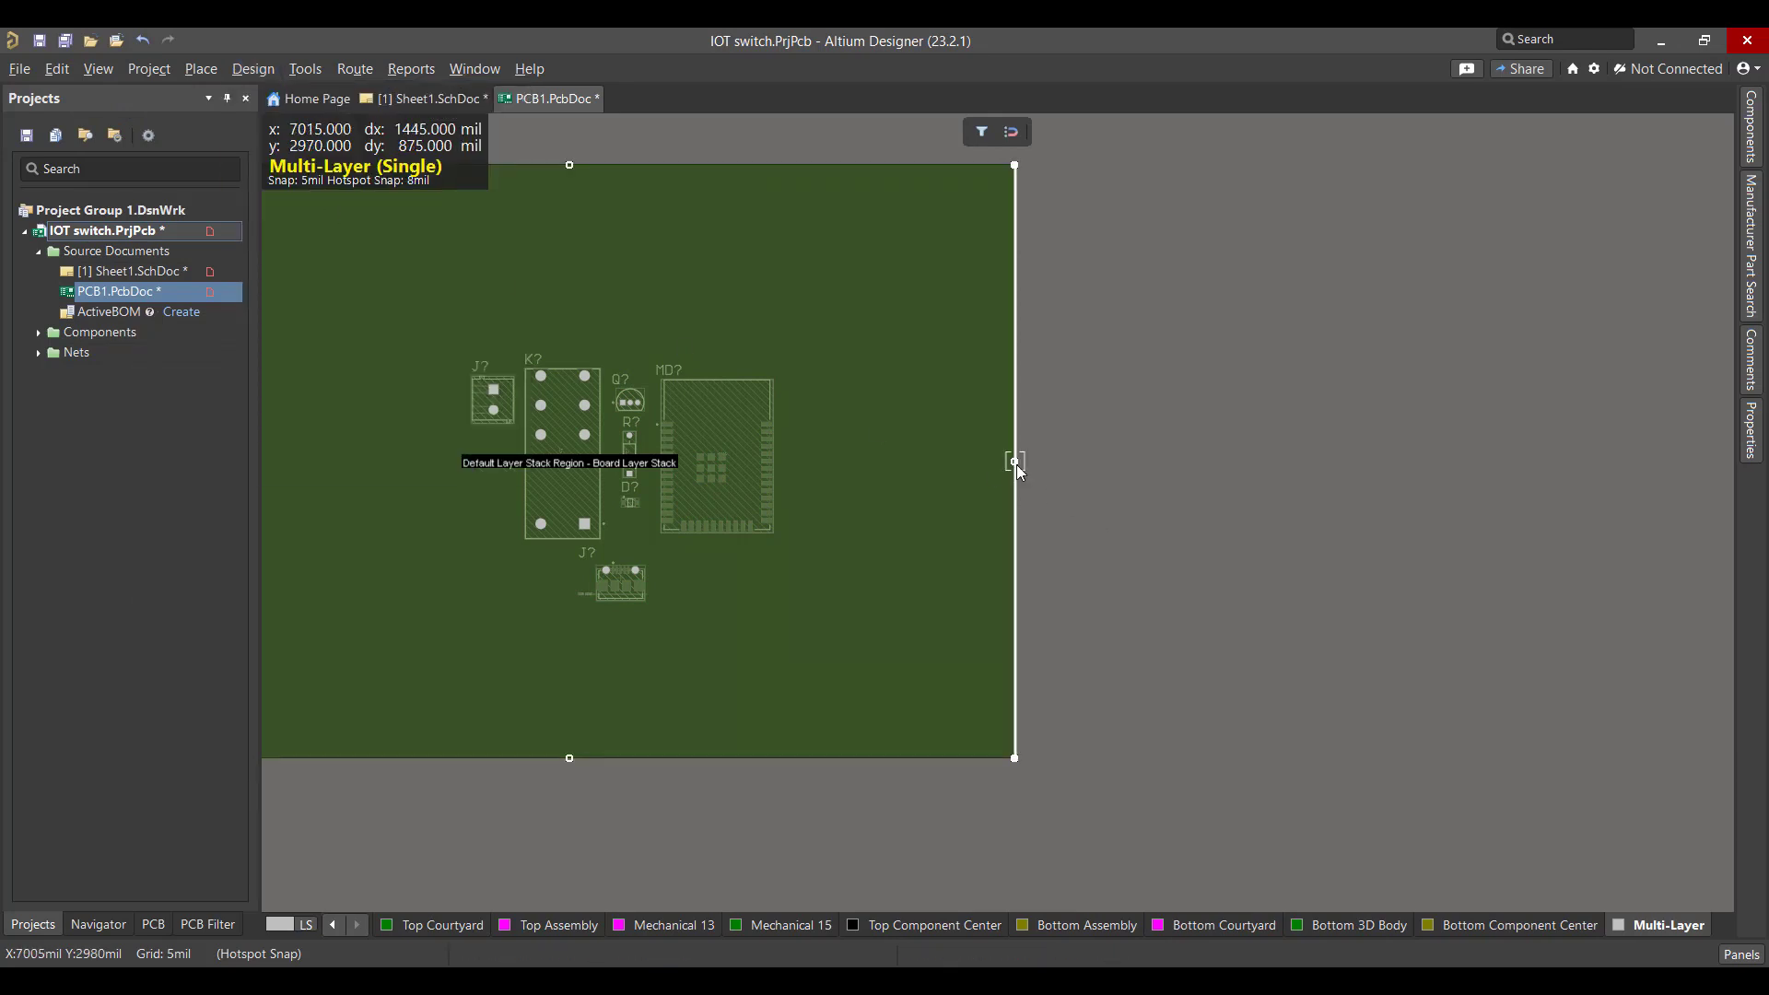
{"action": "left_click_drag", "start_coordinate": [1015, 464], "coordinate": [796, 466]}
{"action": "scroll", "coordinate": [676, 506], "scroll_direction": "left", "scroll_amount": 5, "text": "shift"}
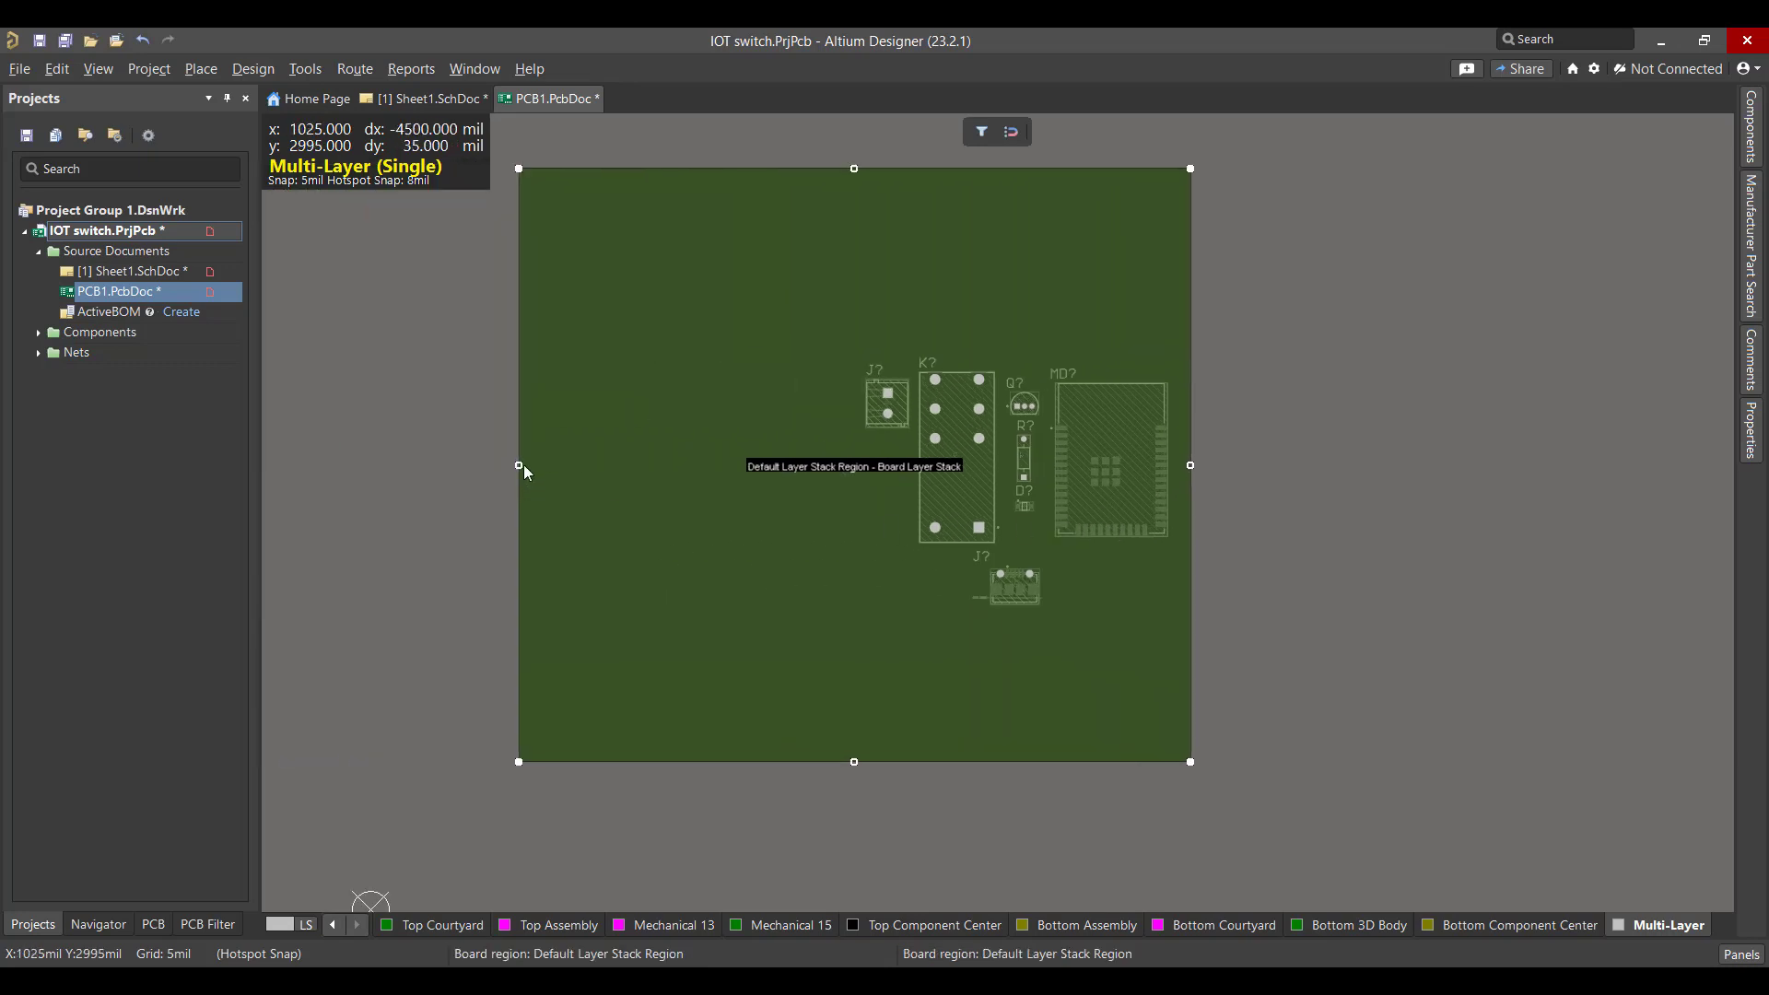
{"action": "left_click_drag", "start_coordinate": [519, 465], "coordinate": [856, 468]}
{"action": "left_click_drag", "start_coordinate": [1024, 169], "coordinate": [1024, 343]}
{"action": "left_click_drag", "start_coordinate": [1024, 763], "coordinate": [1018, 608]}
{"action": "left_click", "coordinate": [1265, 538]}
{"action": "right_click_drag", "start_coordinate": [1222, 512], "coordinate": [1146, 516]}
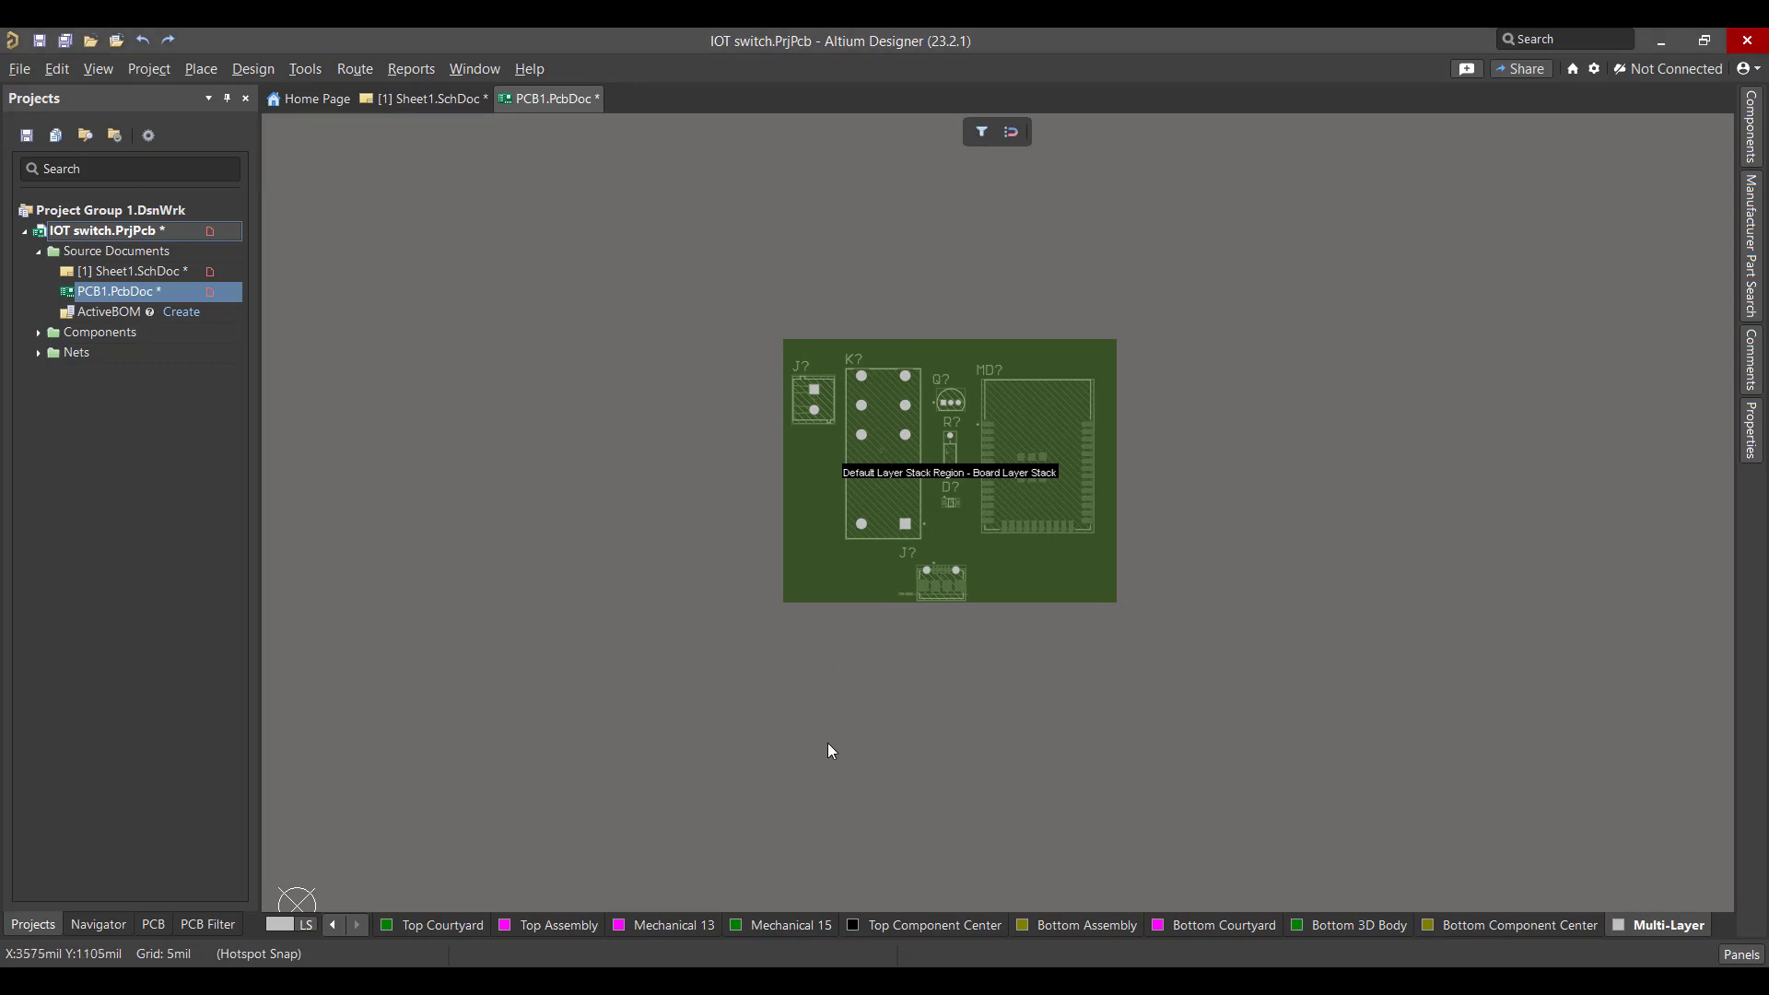
Back in the 2D view, auto-route all 21 connections with Route All and close the Messages report
{"action": "key", "text": "2"}
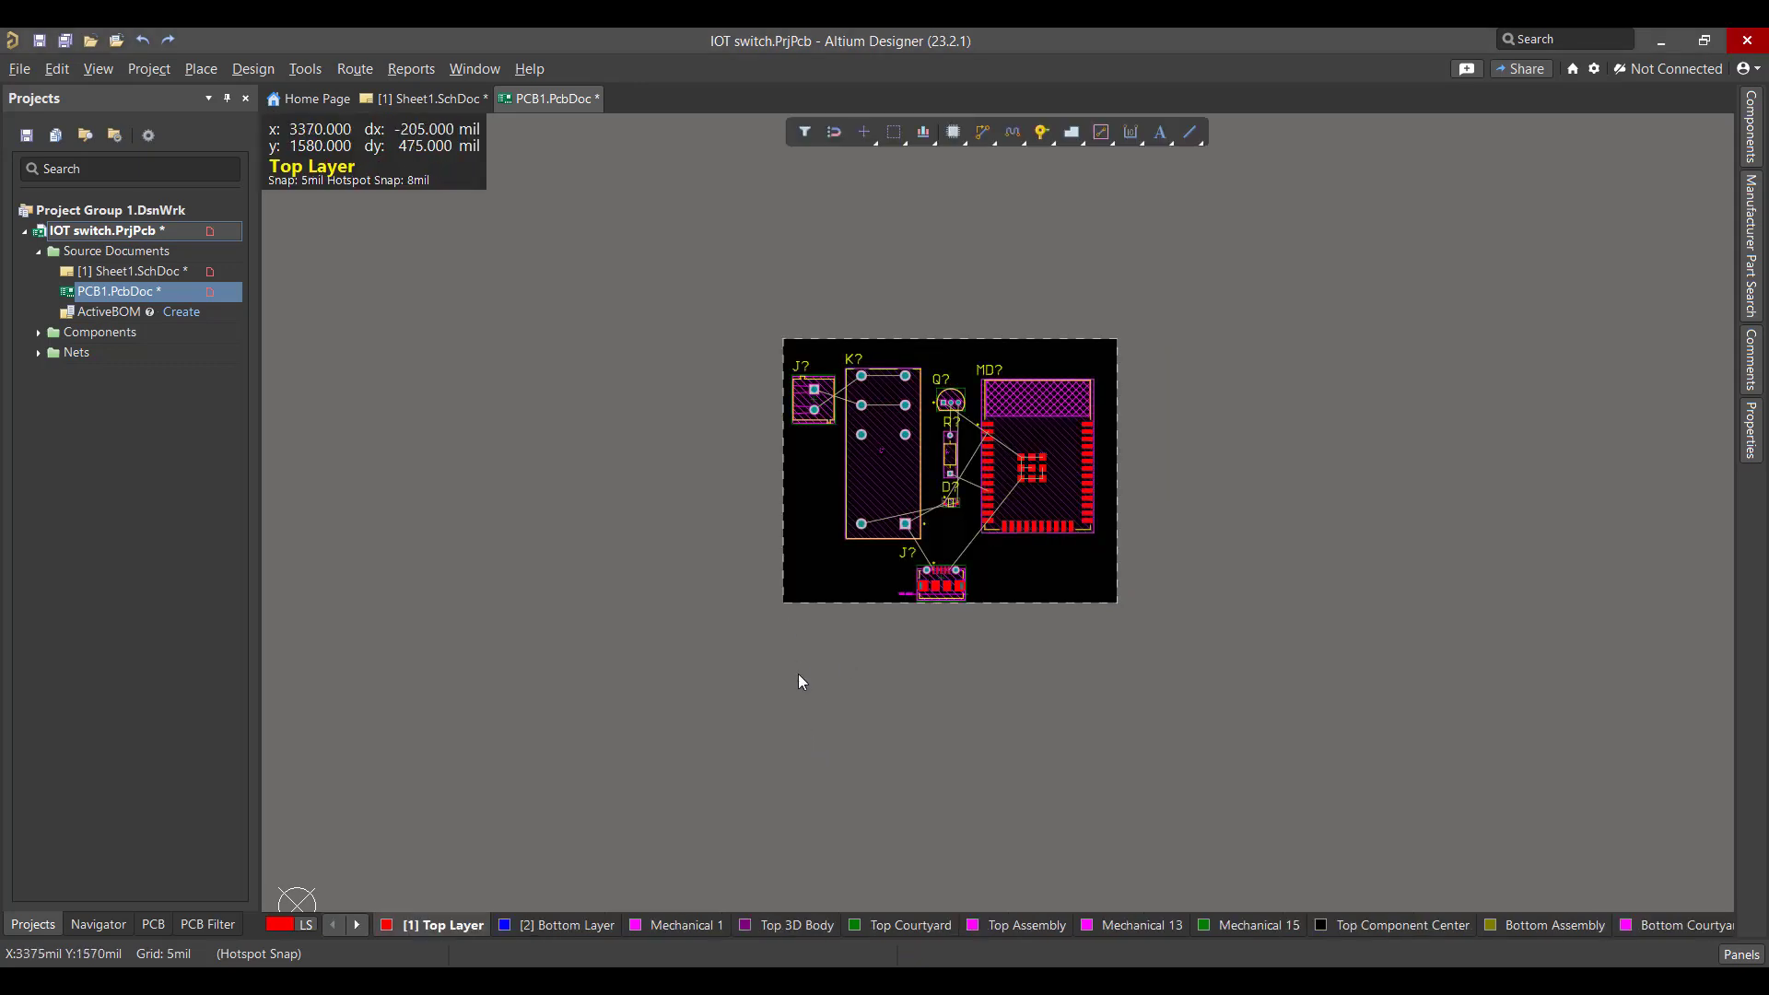
{"action": "left_click", "coordinate": [355, 68]}
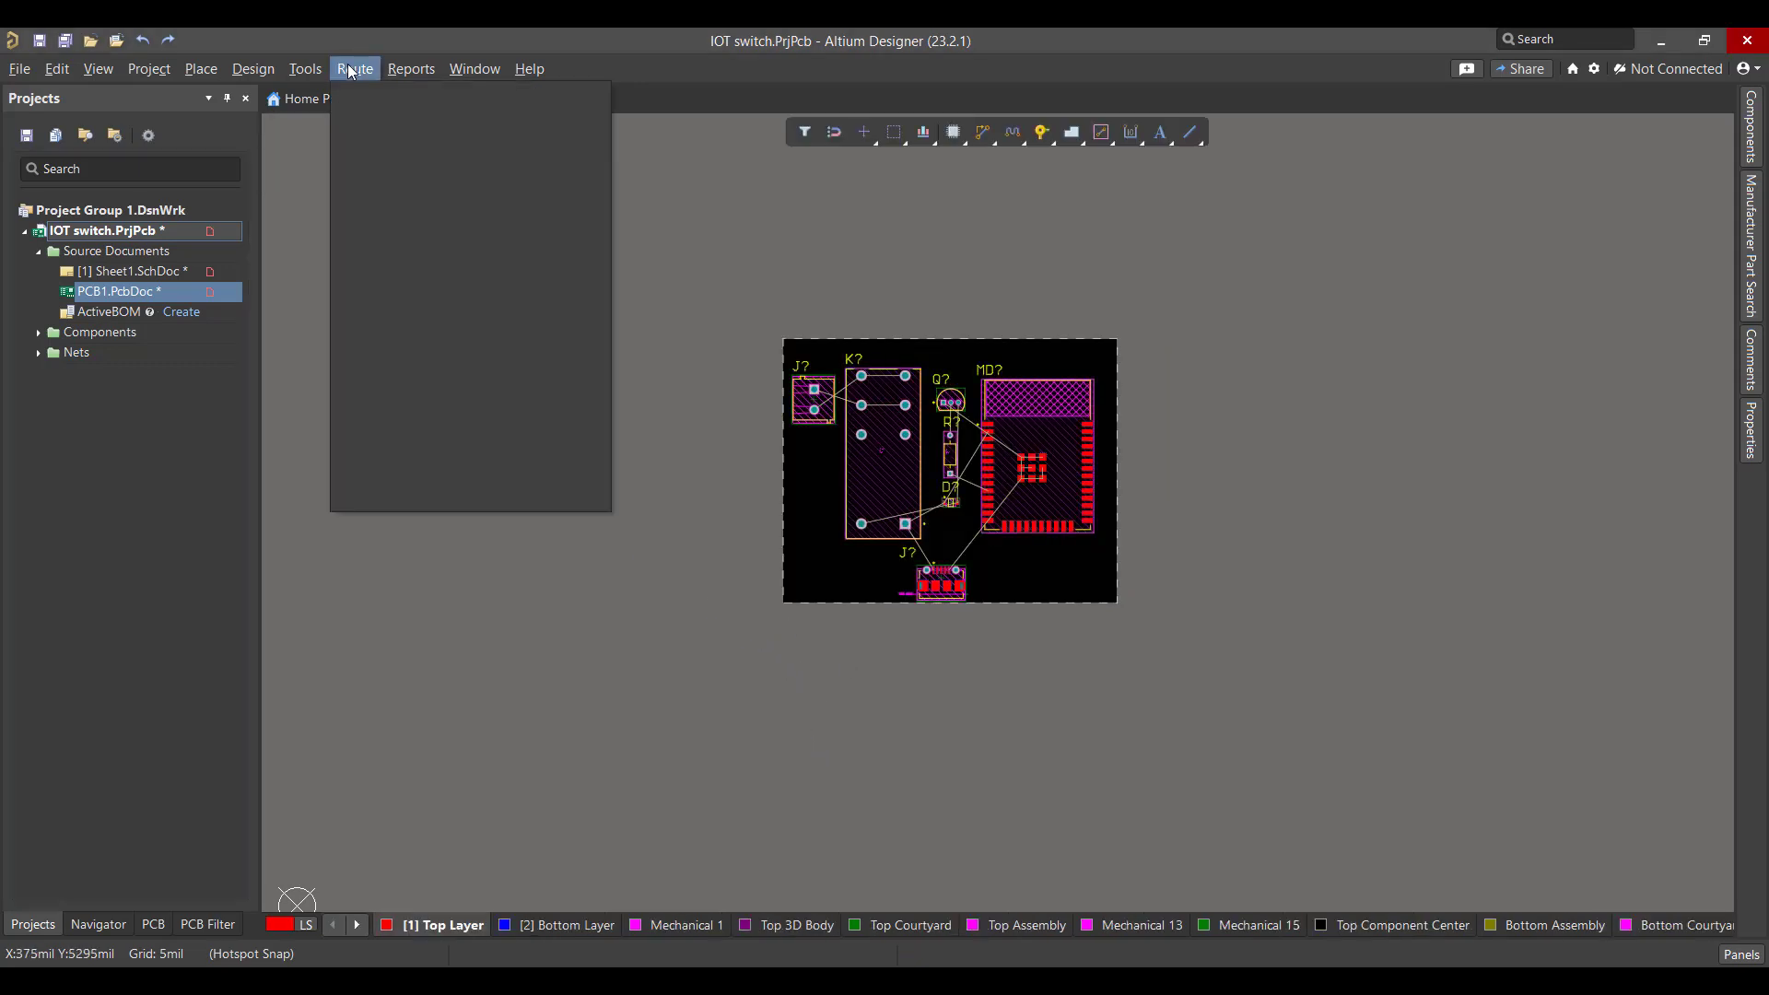
{"action": "mouse_move", "coordinate": [474, 411]}
{"action": "left_click", "coordinate": [840, 406]}
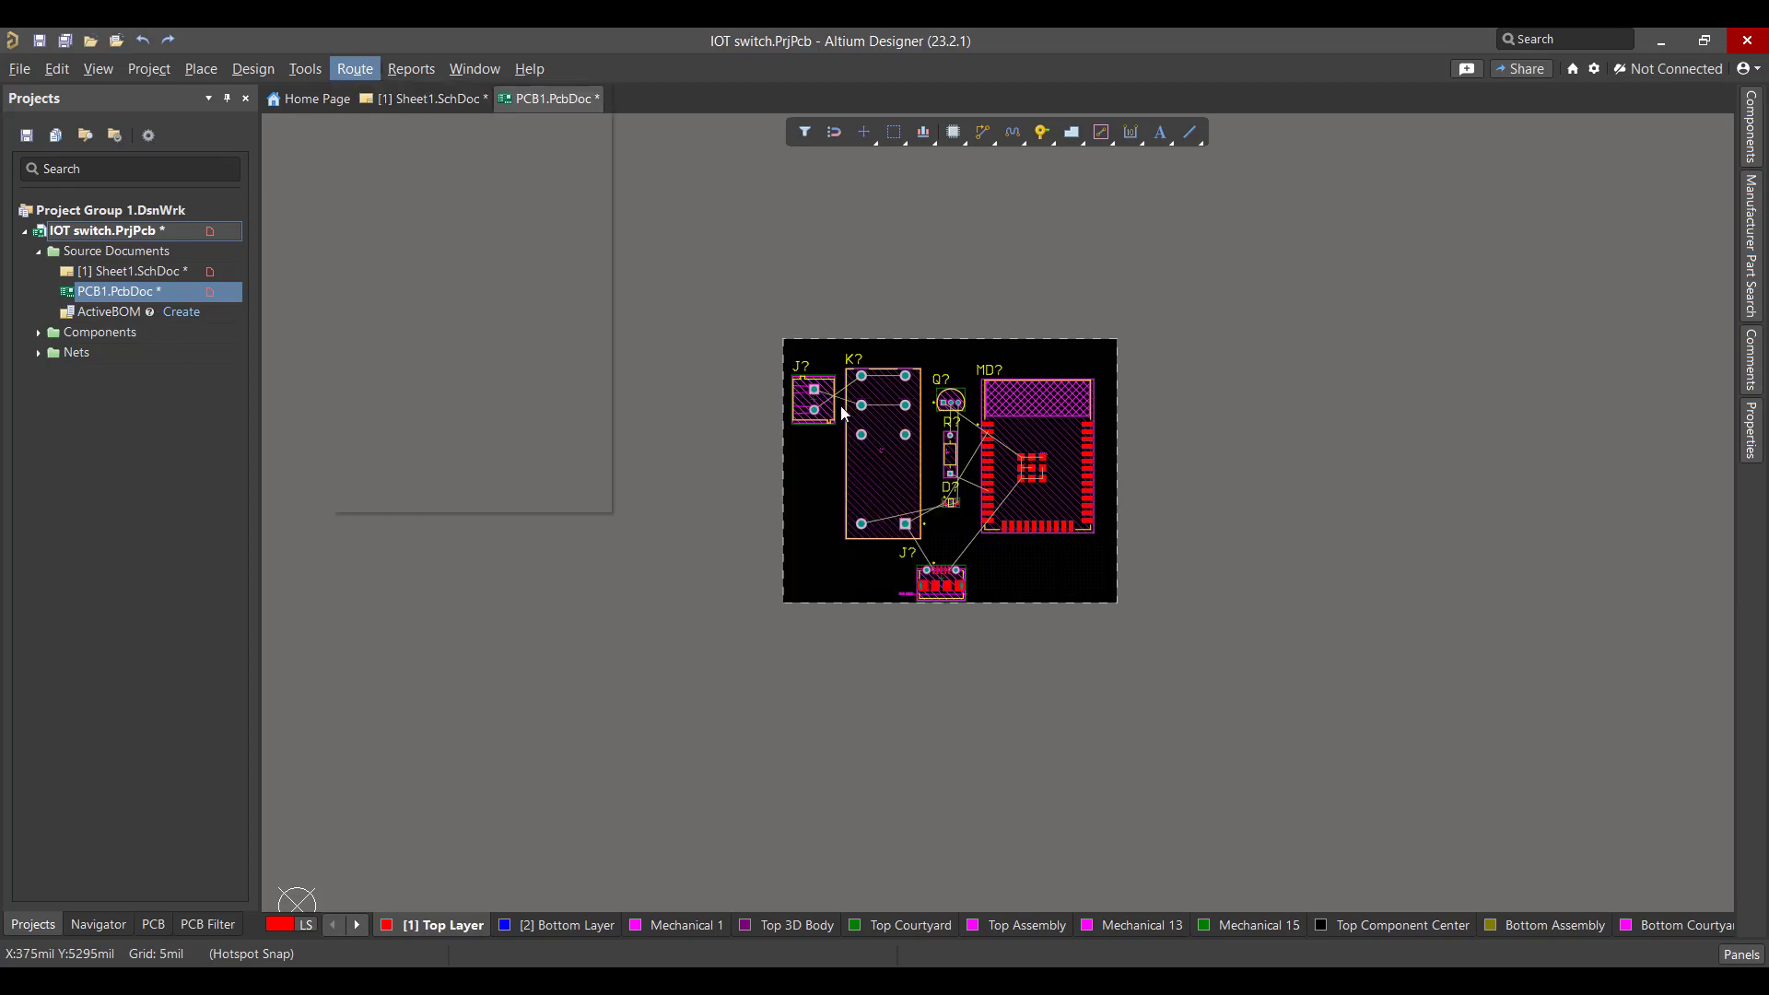
{"action": "left_click", "coordinate": [1081, 875]}
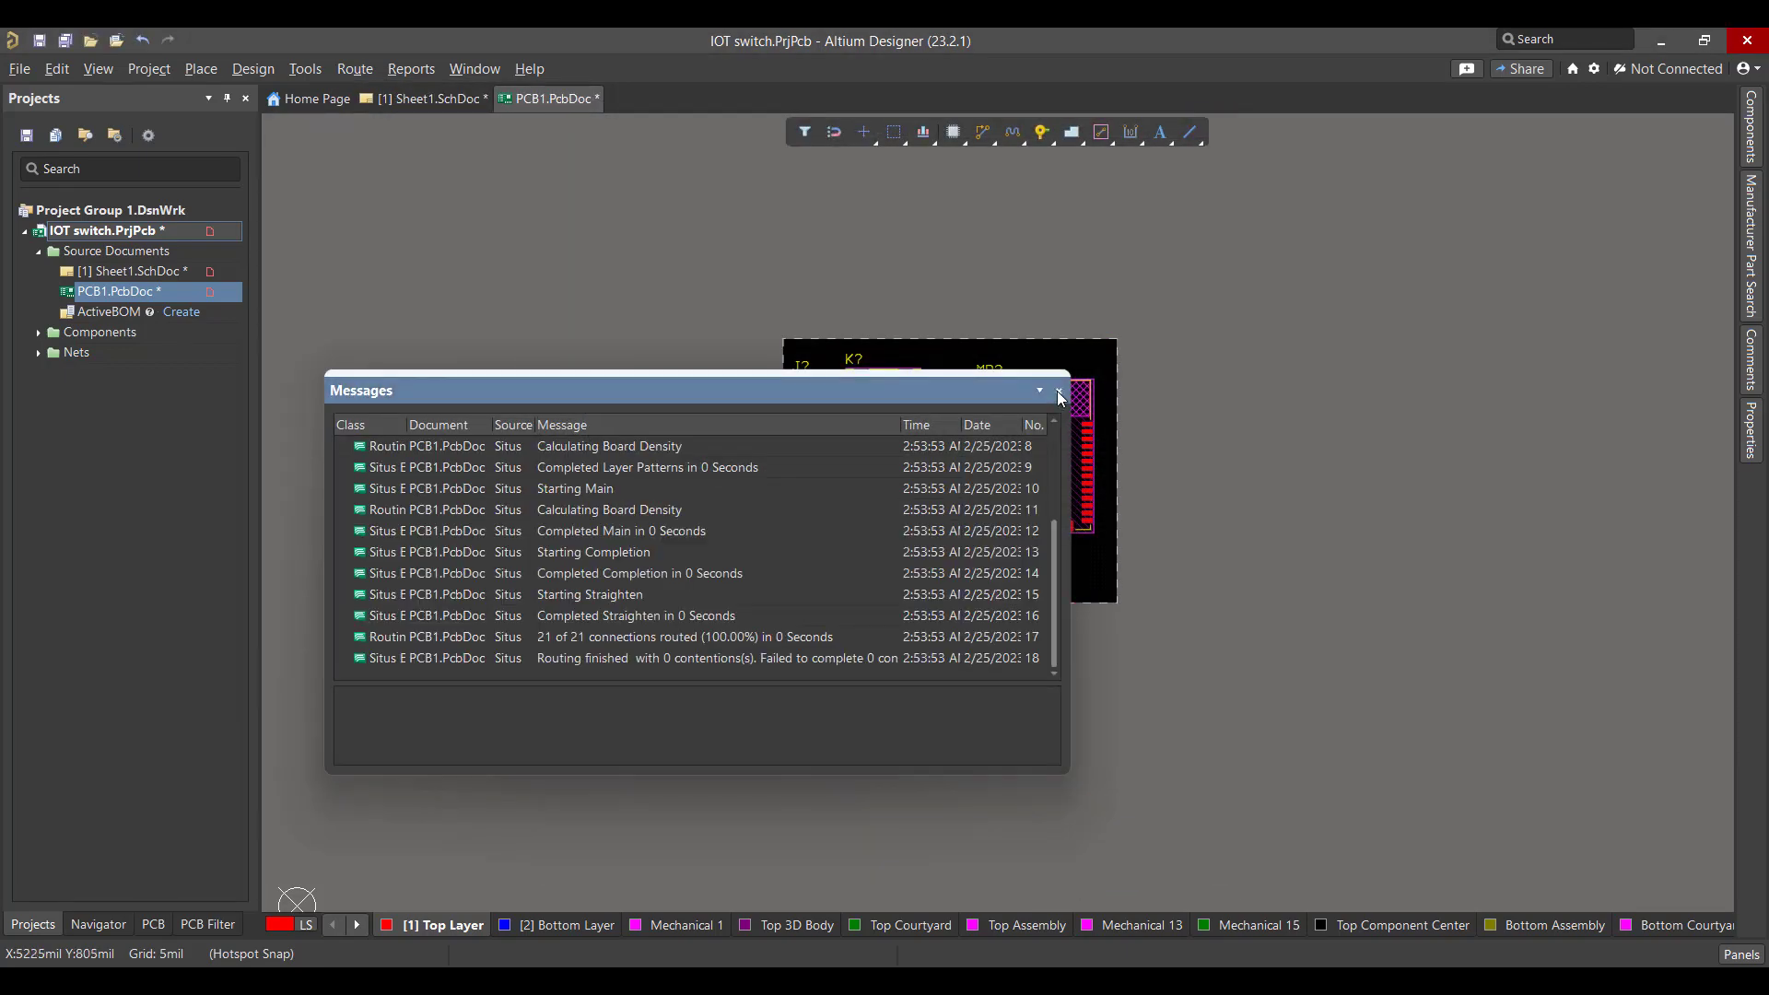
{"action": "left_click", "coordinate": [1058, 391]}
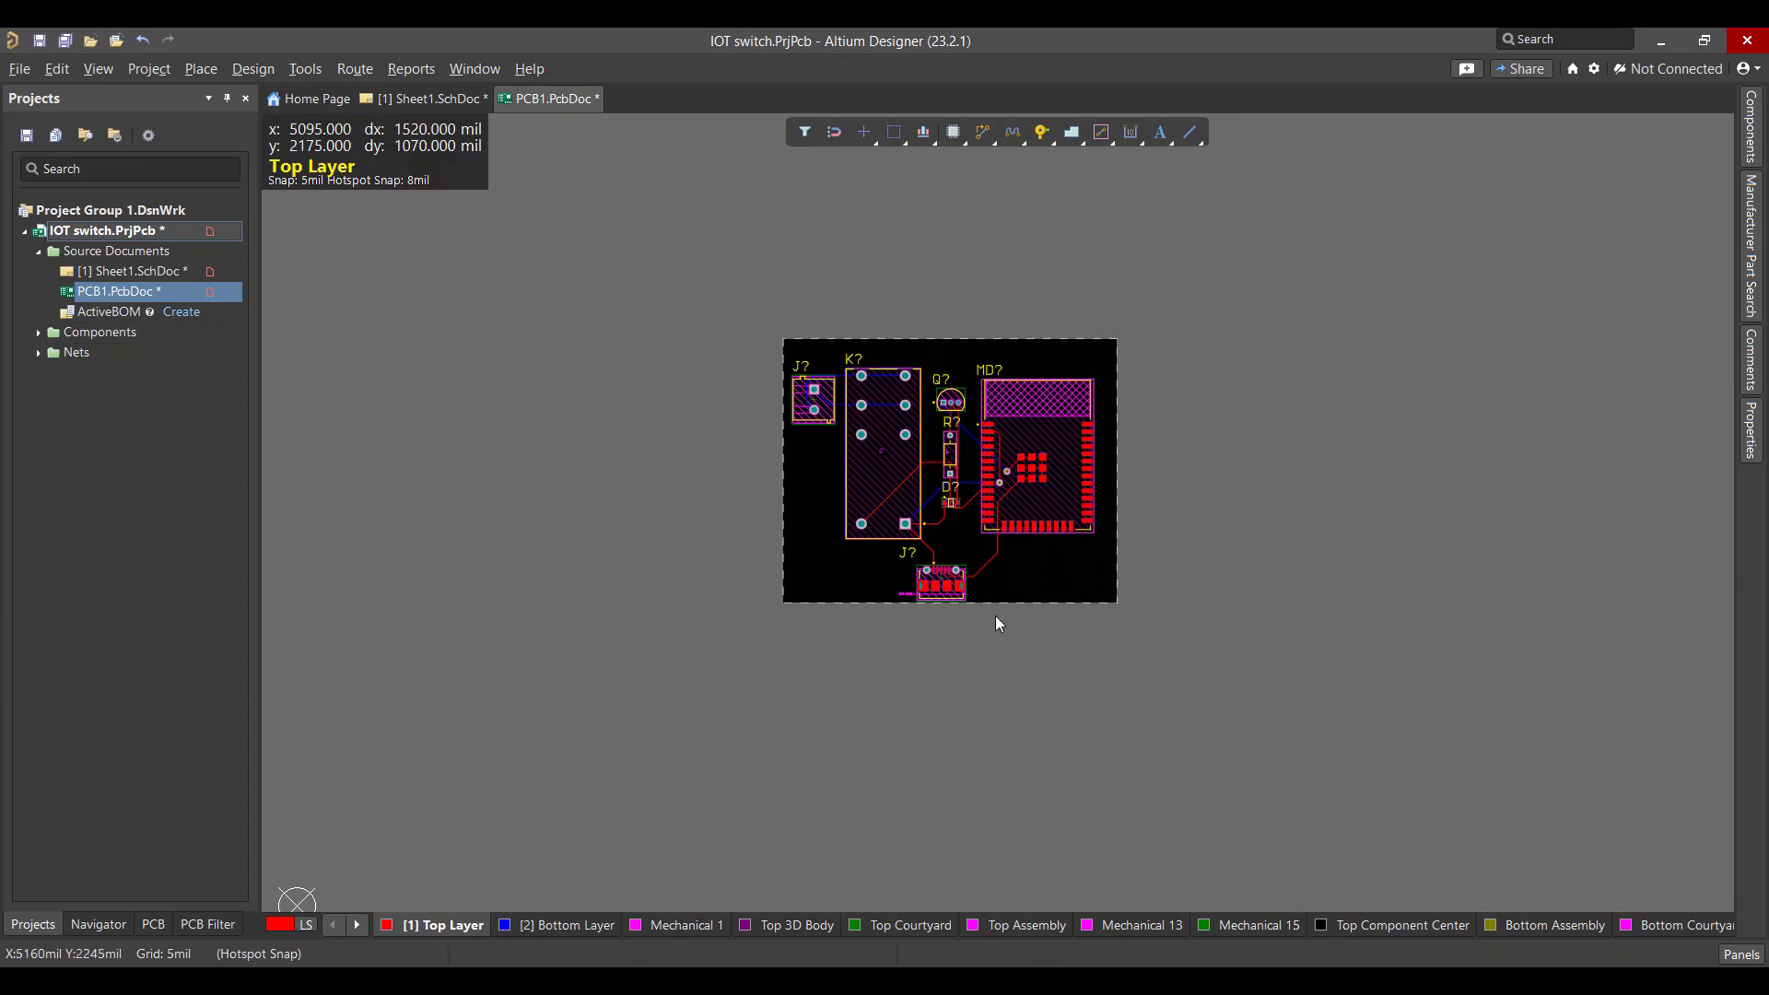
In the Polygon Manager, create a new polygon from the board outline connected to the GND net
{"action": "left_click", "coordinate": [305, 69]}
{"action": "mouse_move", "coordinate": [356, 245]}
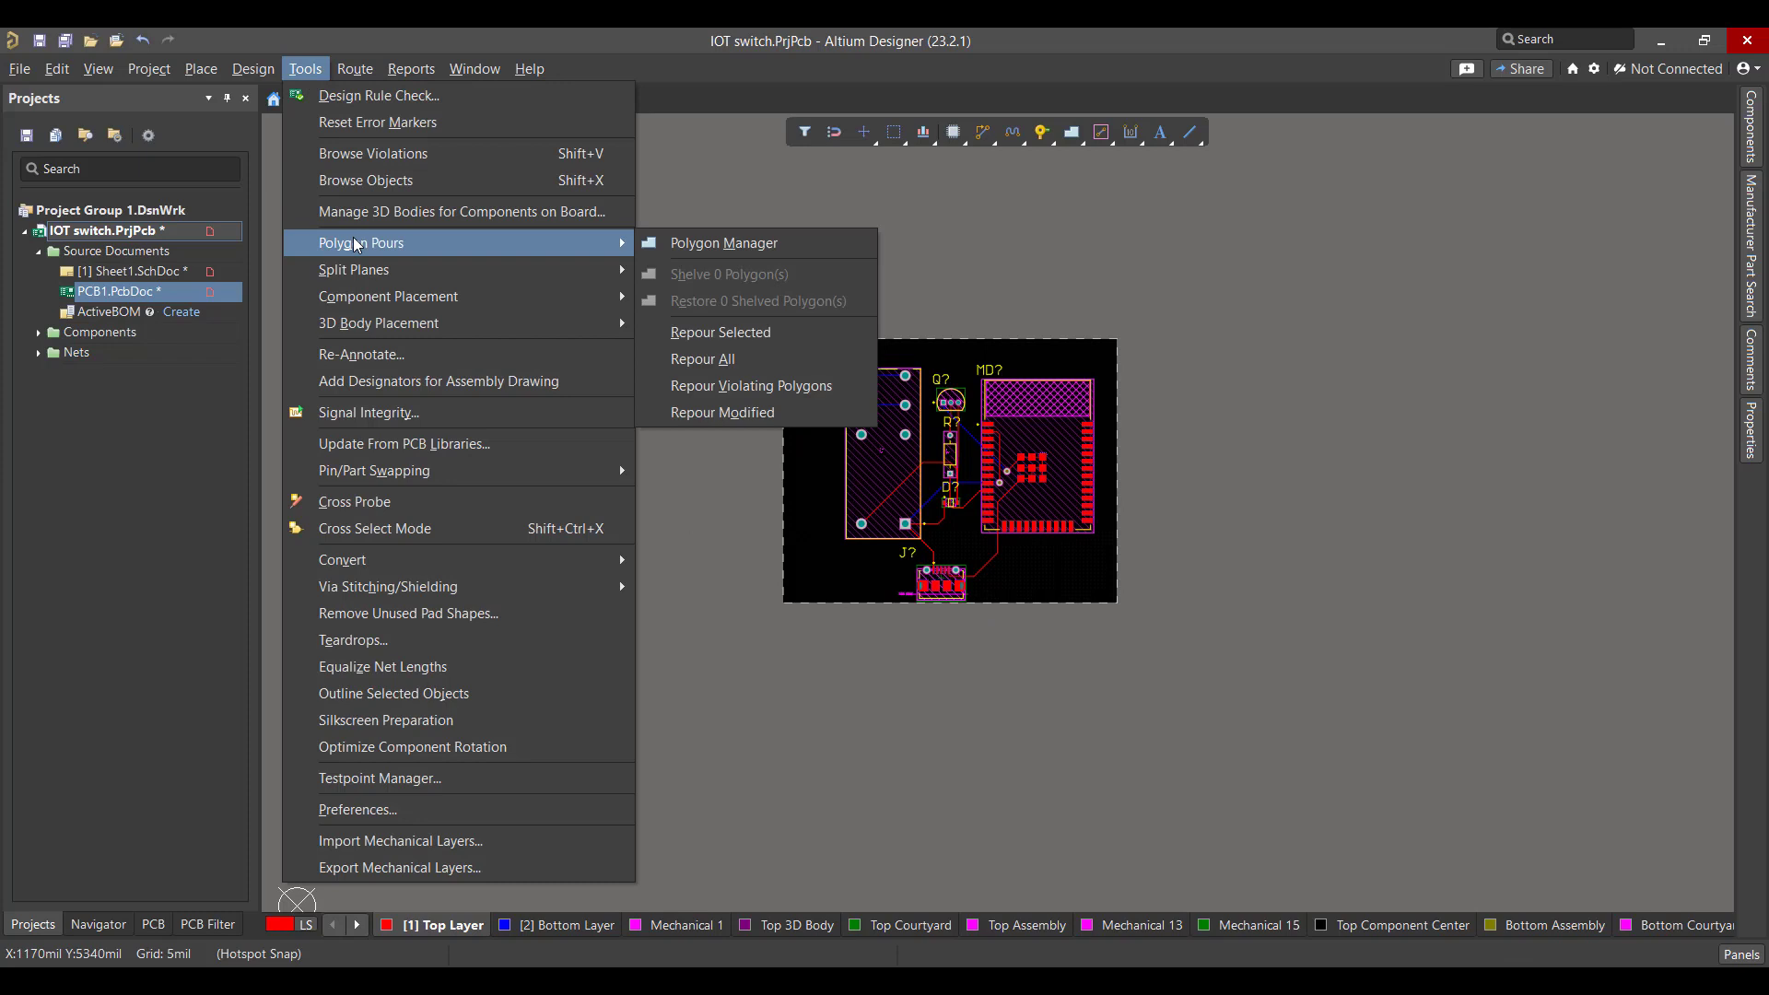
{"action": "left_click", "coordinate": [742, 245]}
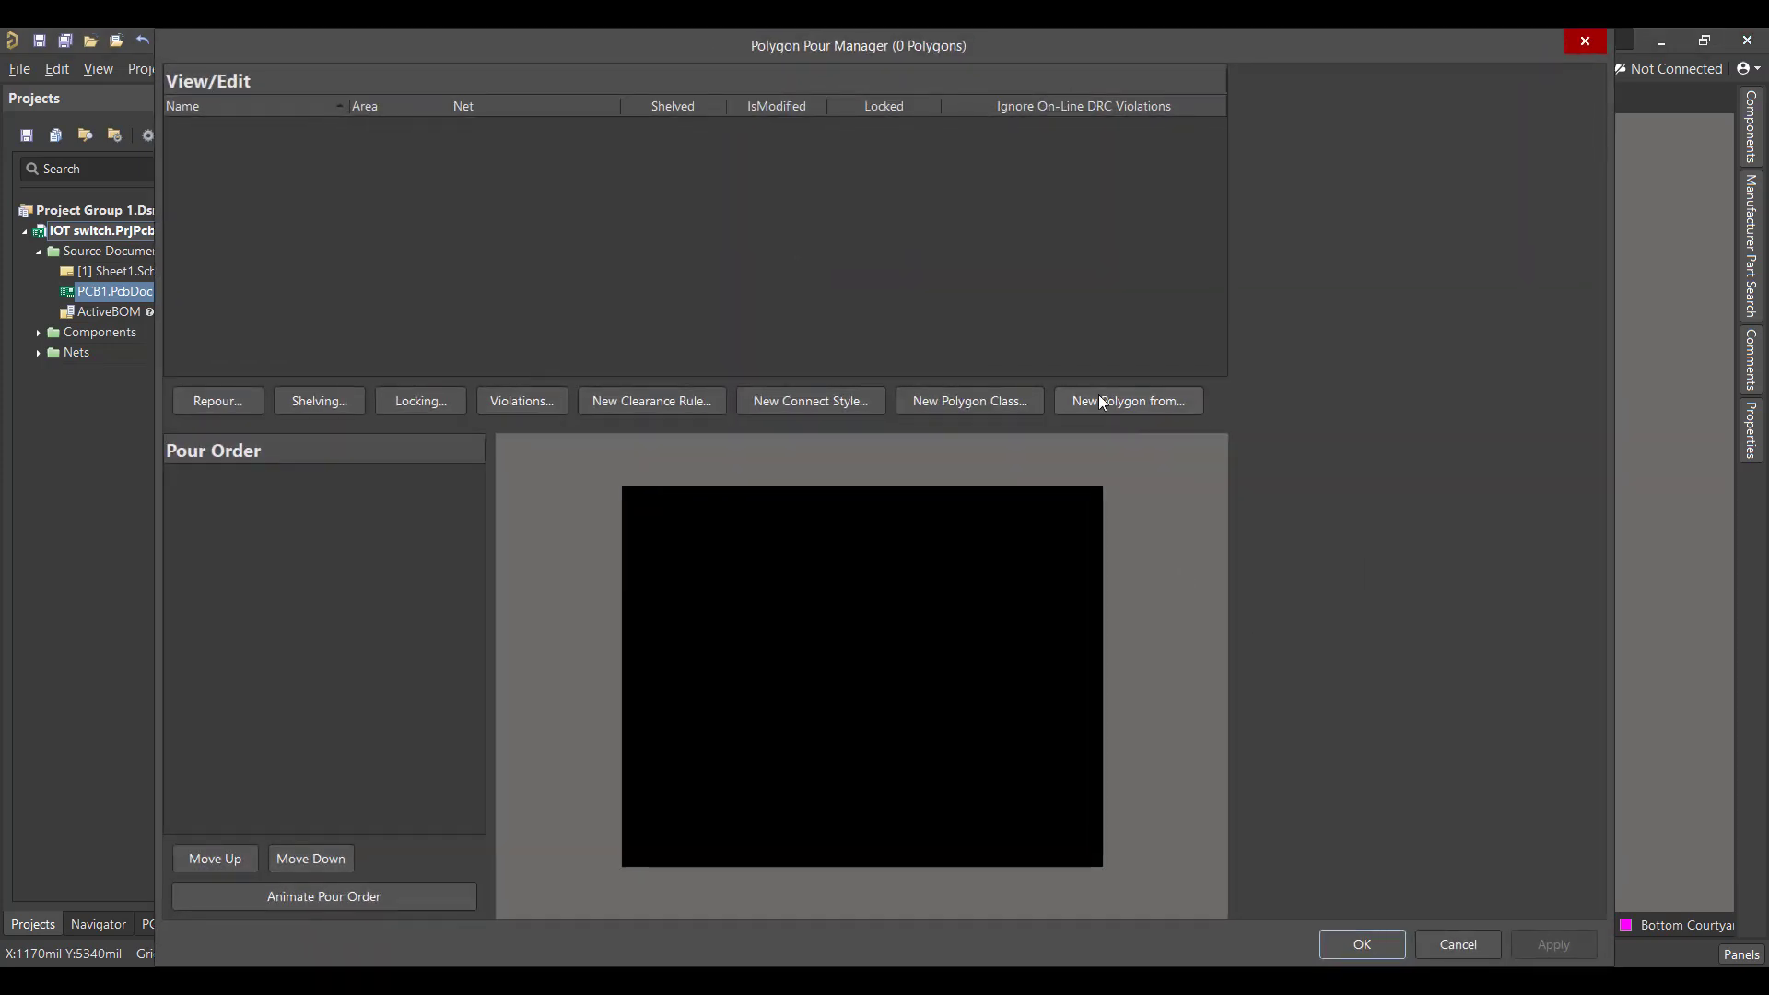
{"action": "left_click", "coordinate": [1103, 403]}
{"action": "left_click", "coordinate": [1124, 436]}
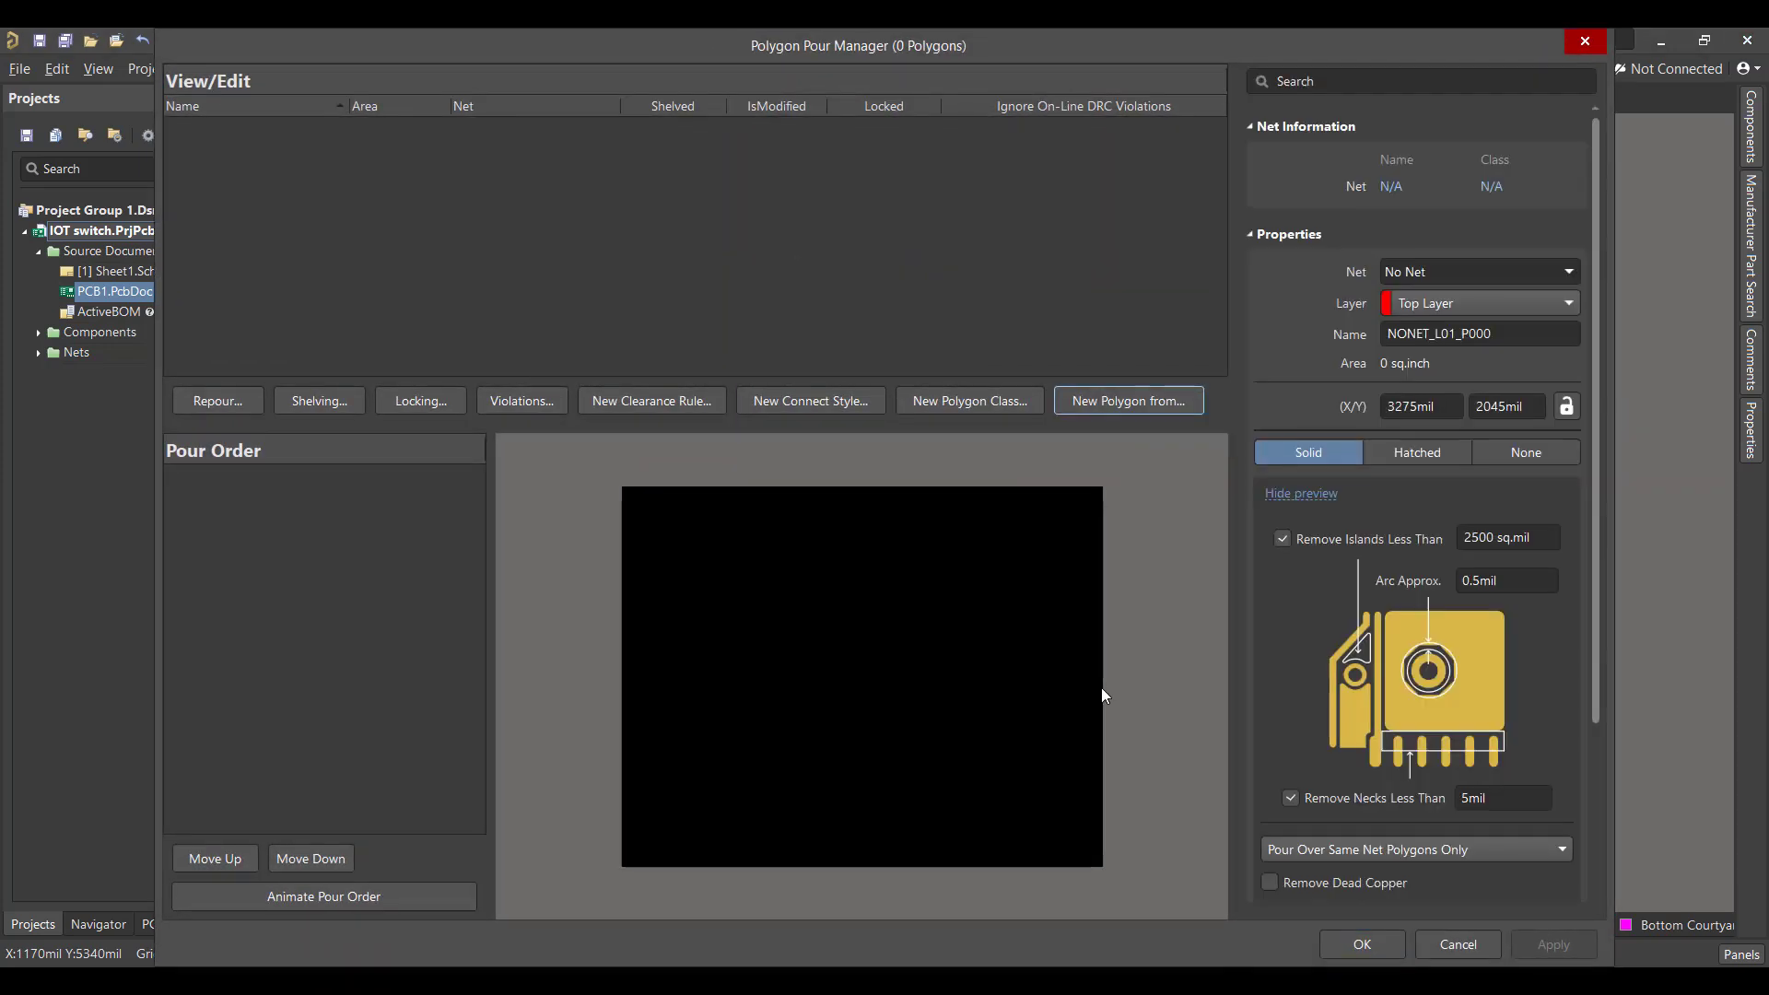
{"action": "left_click", "coordinate": [1566, 276]}
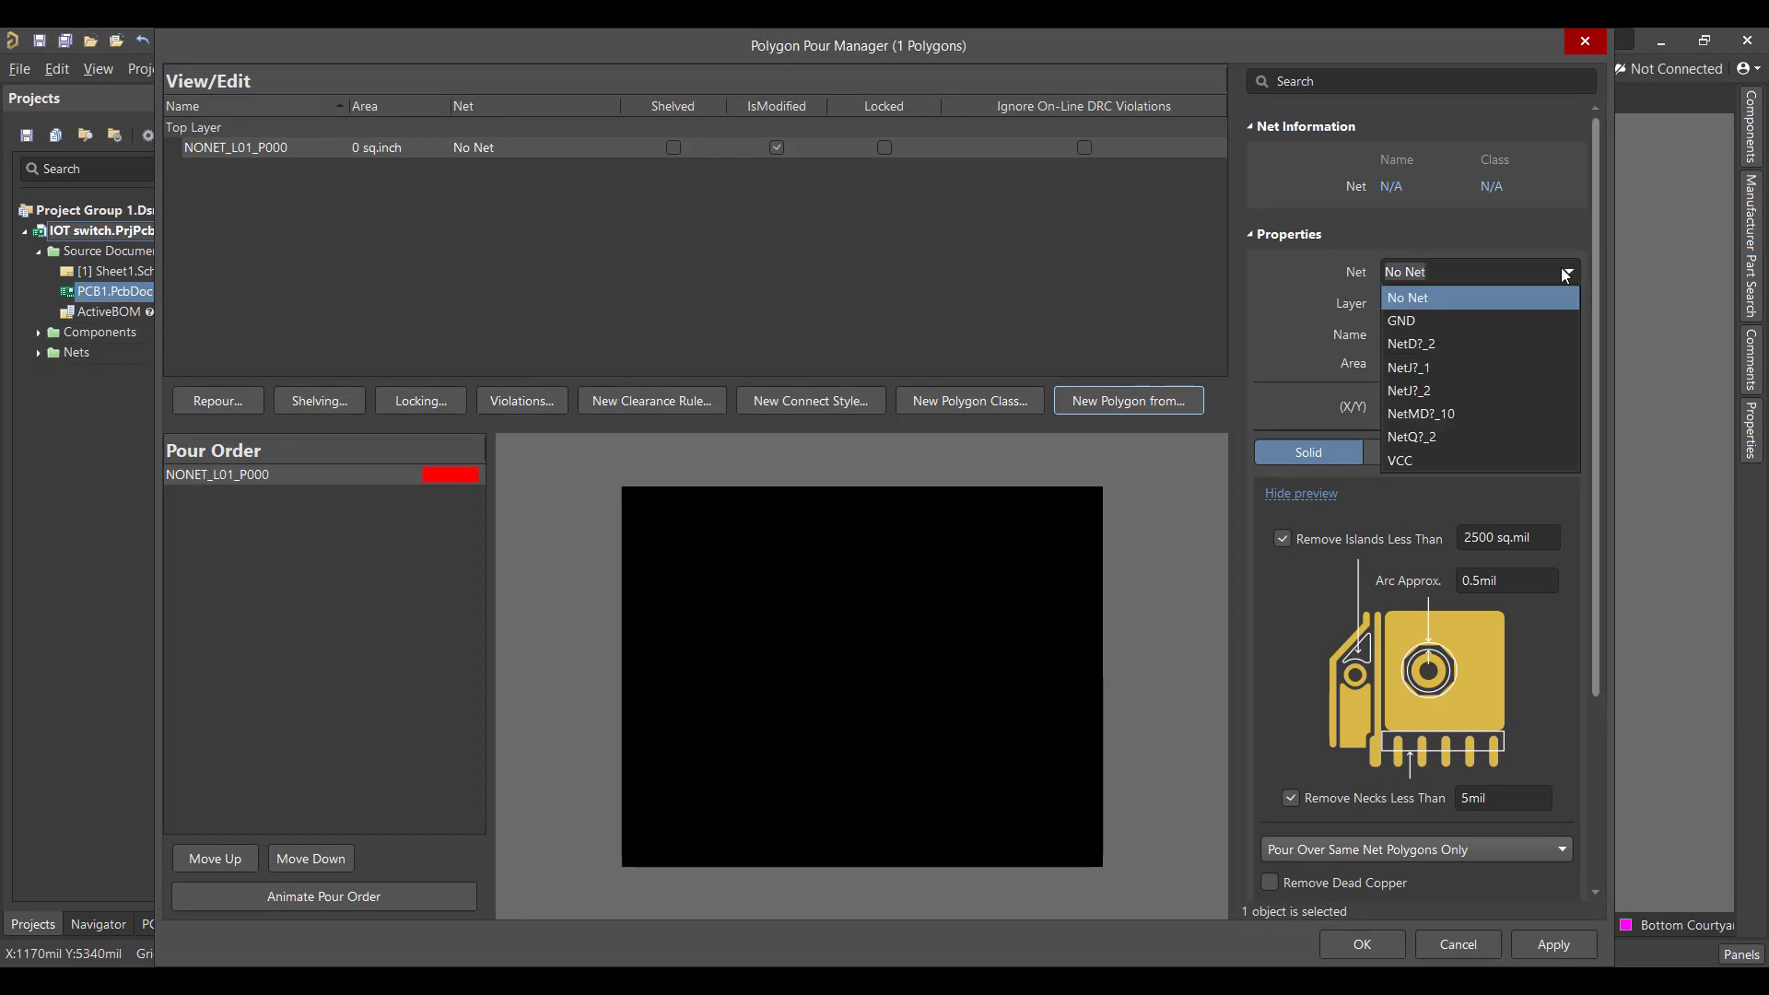
{"action": "left_click", "coordinate": [1493, 315]}
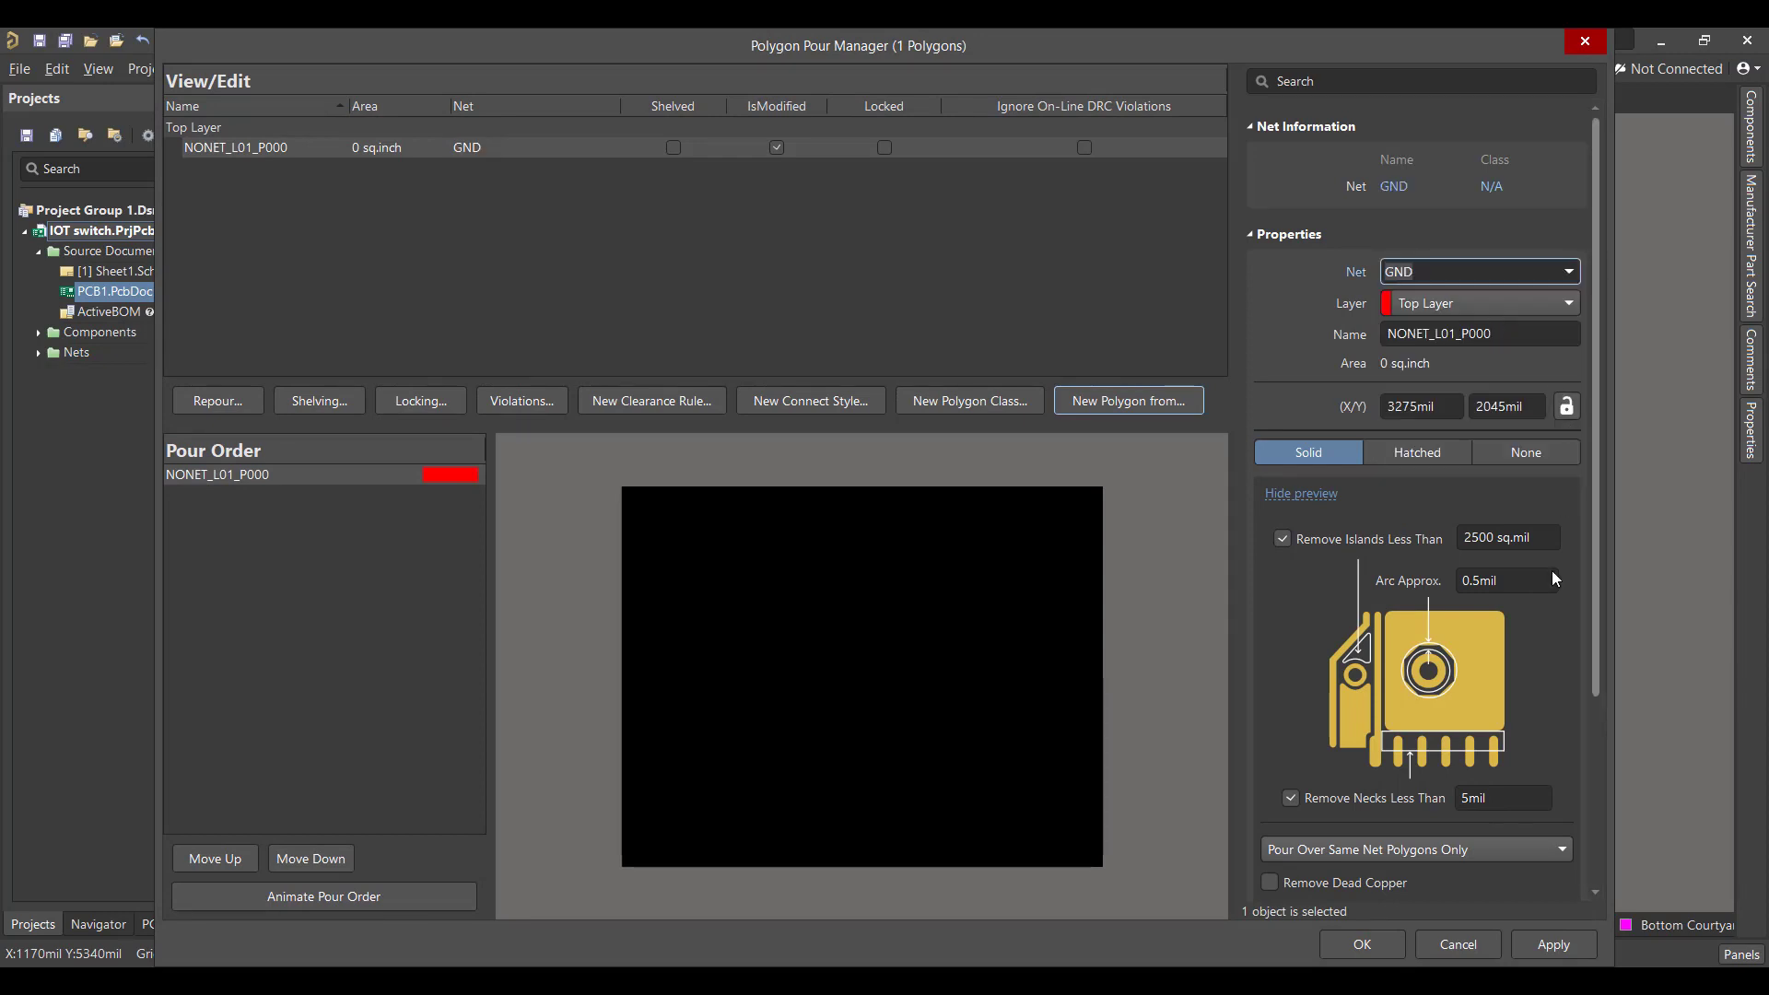
Set the pour to Pour Over All Same Net Objects, apply, confirm the repour and close
{"action": "scroll", "coordinate": [1551, 572], "scroll_direction": "down", "scroll_amount": 3}
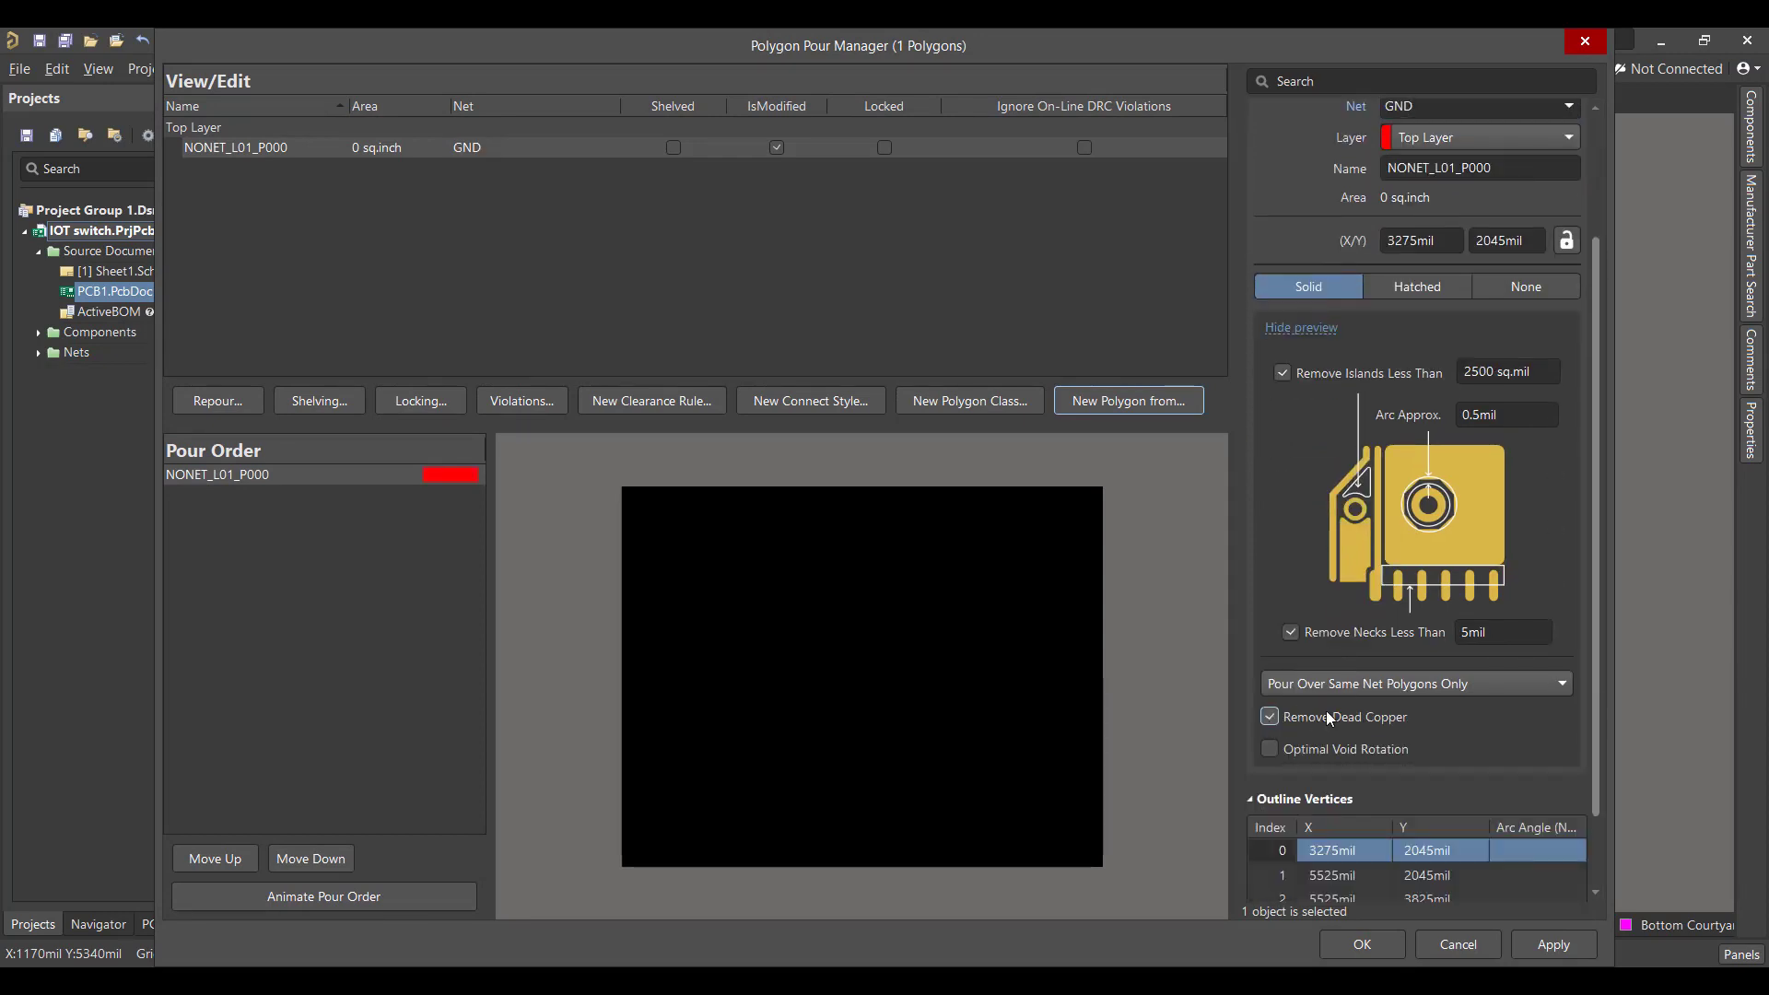
{"action": "left_click", "coordinate": [1435, 686]}
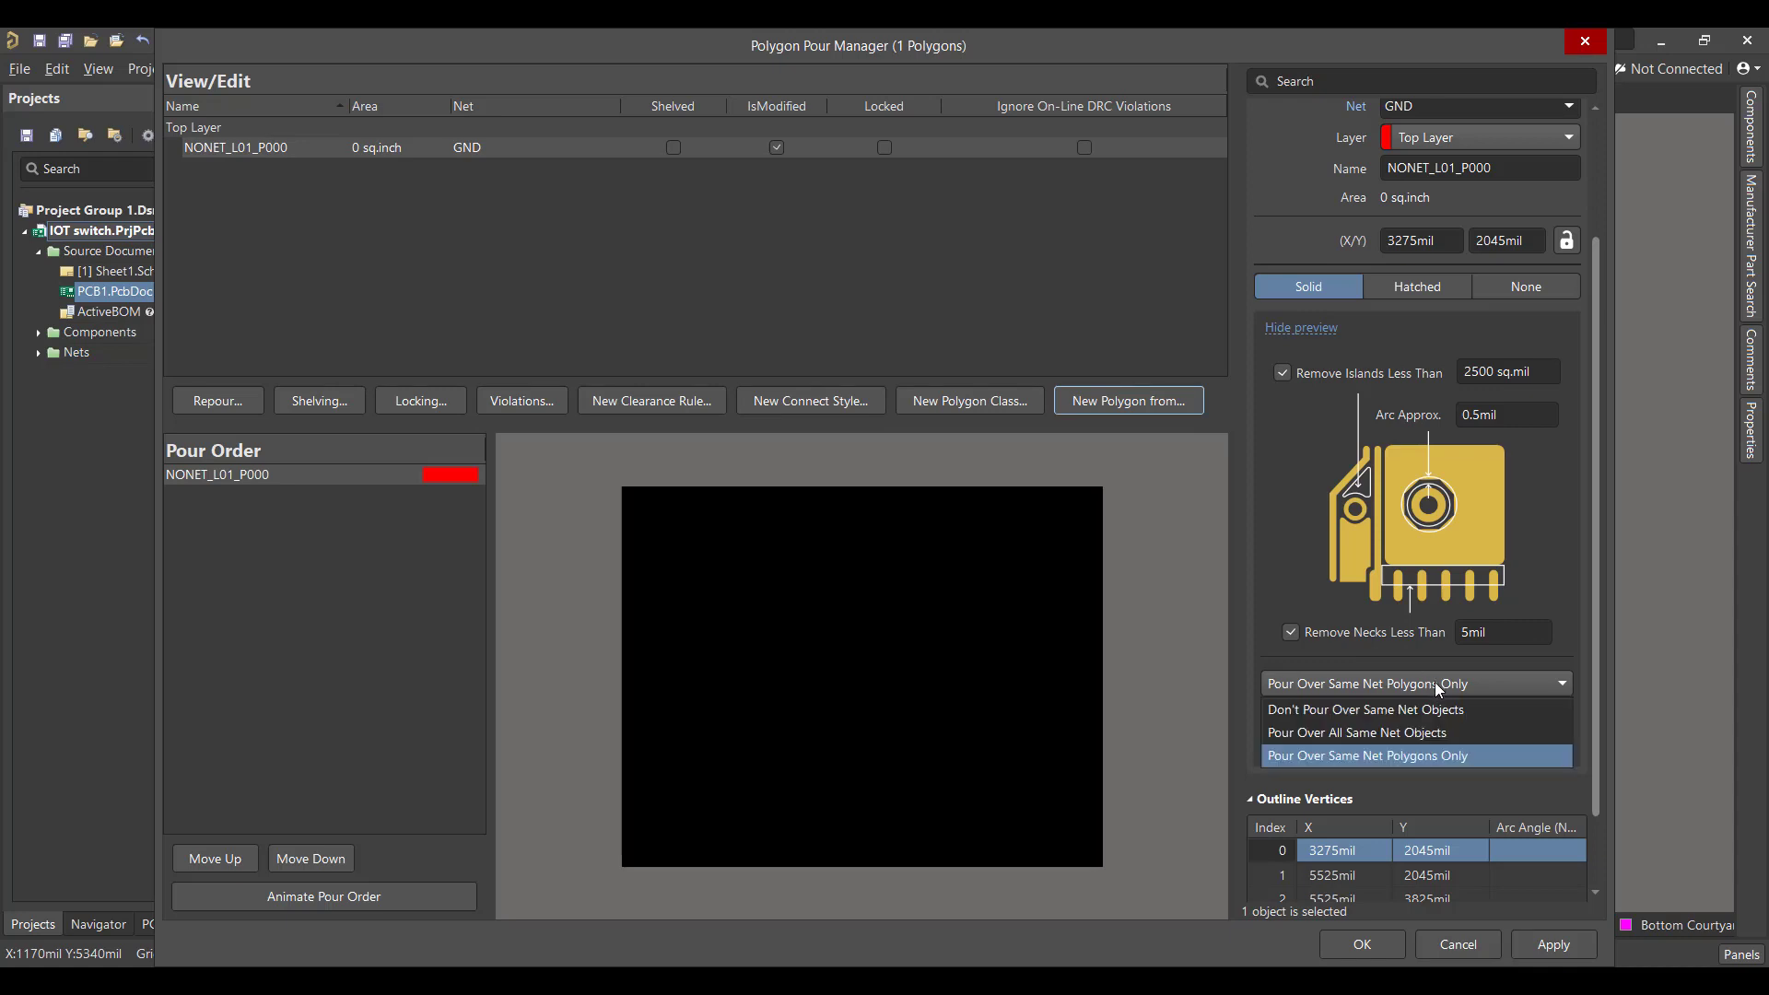
{"action": "left_click", "coordinate": [1430, 734]}
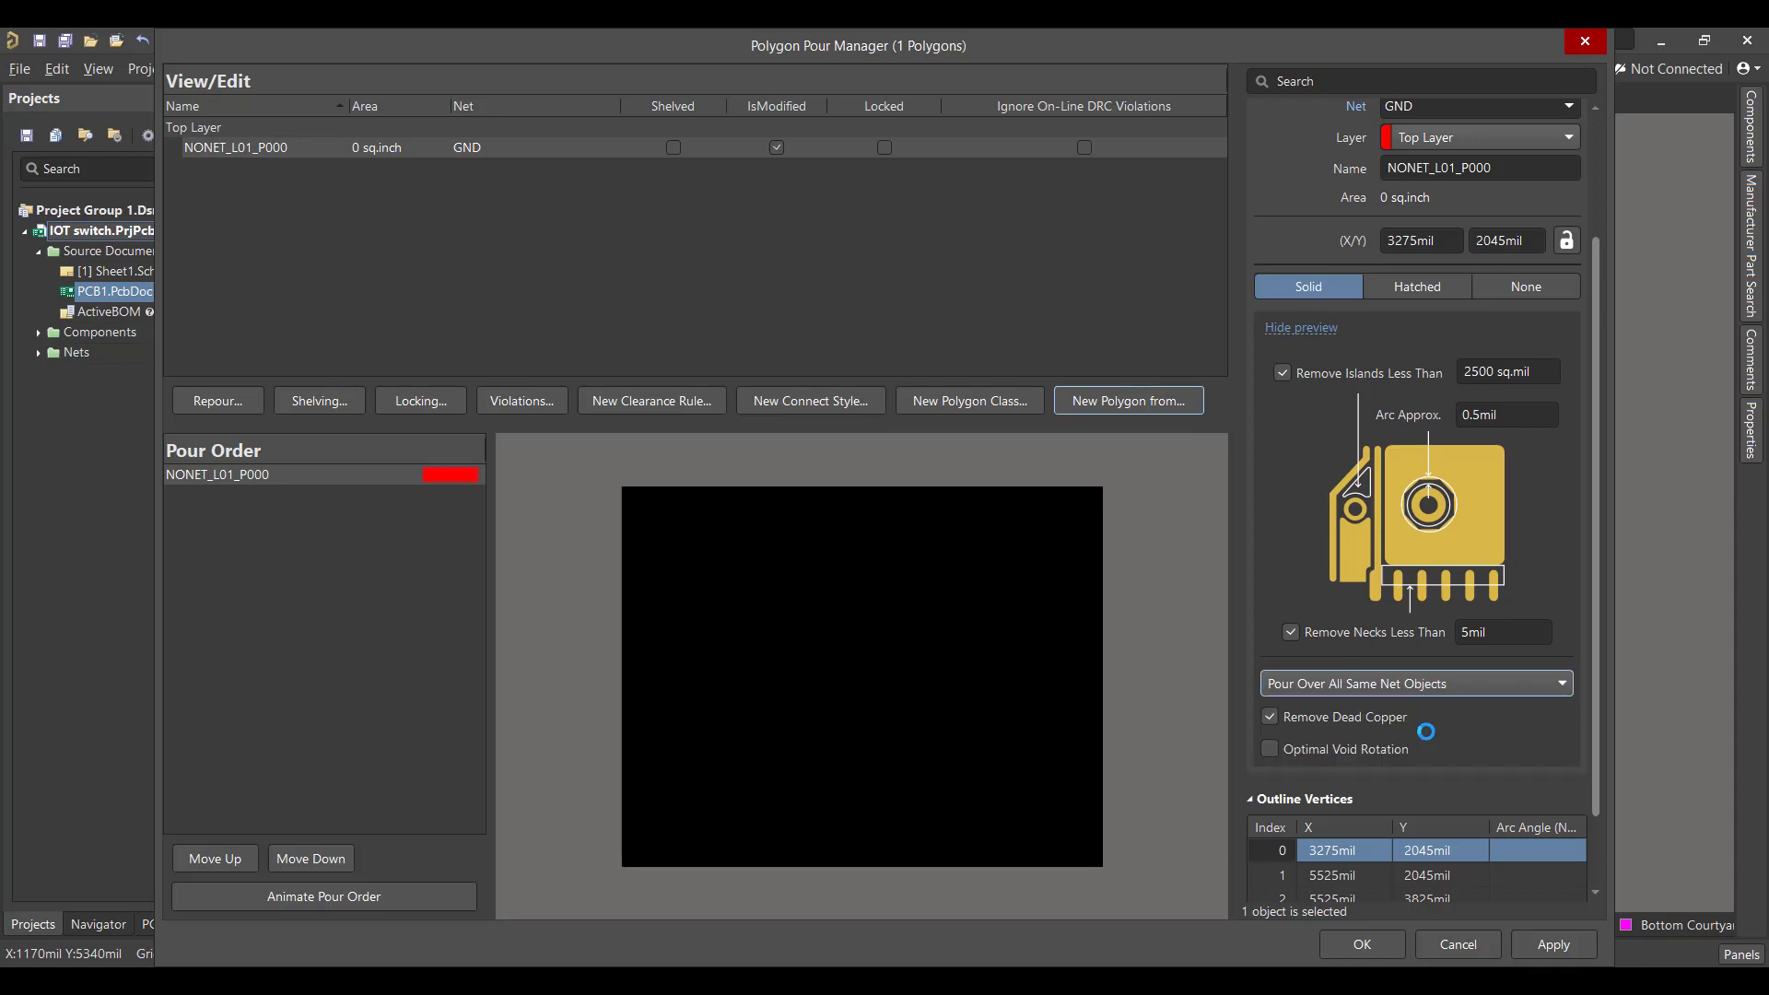
{"action": "left_click", "coordinate": [1558, 940]}
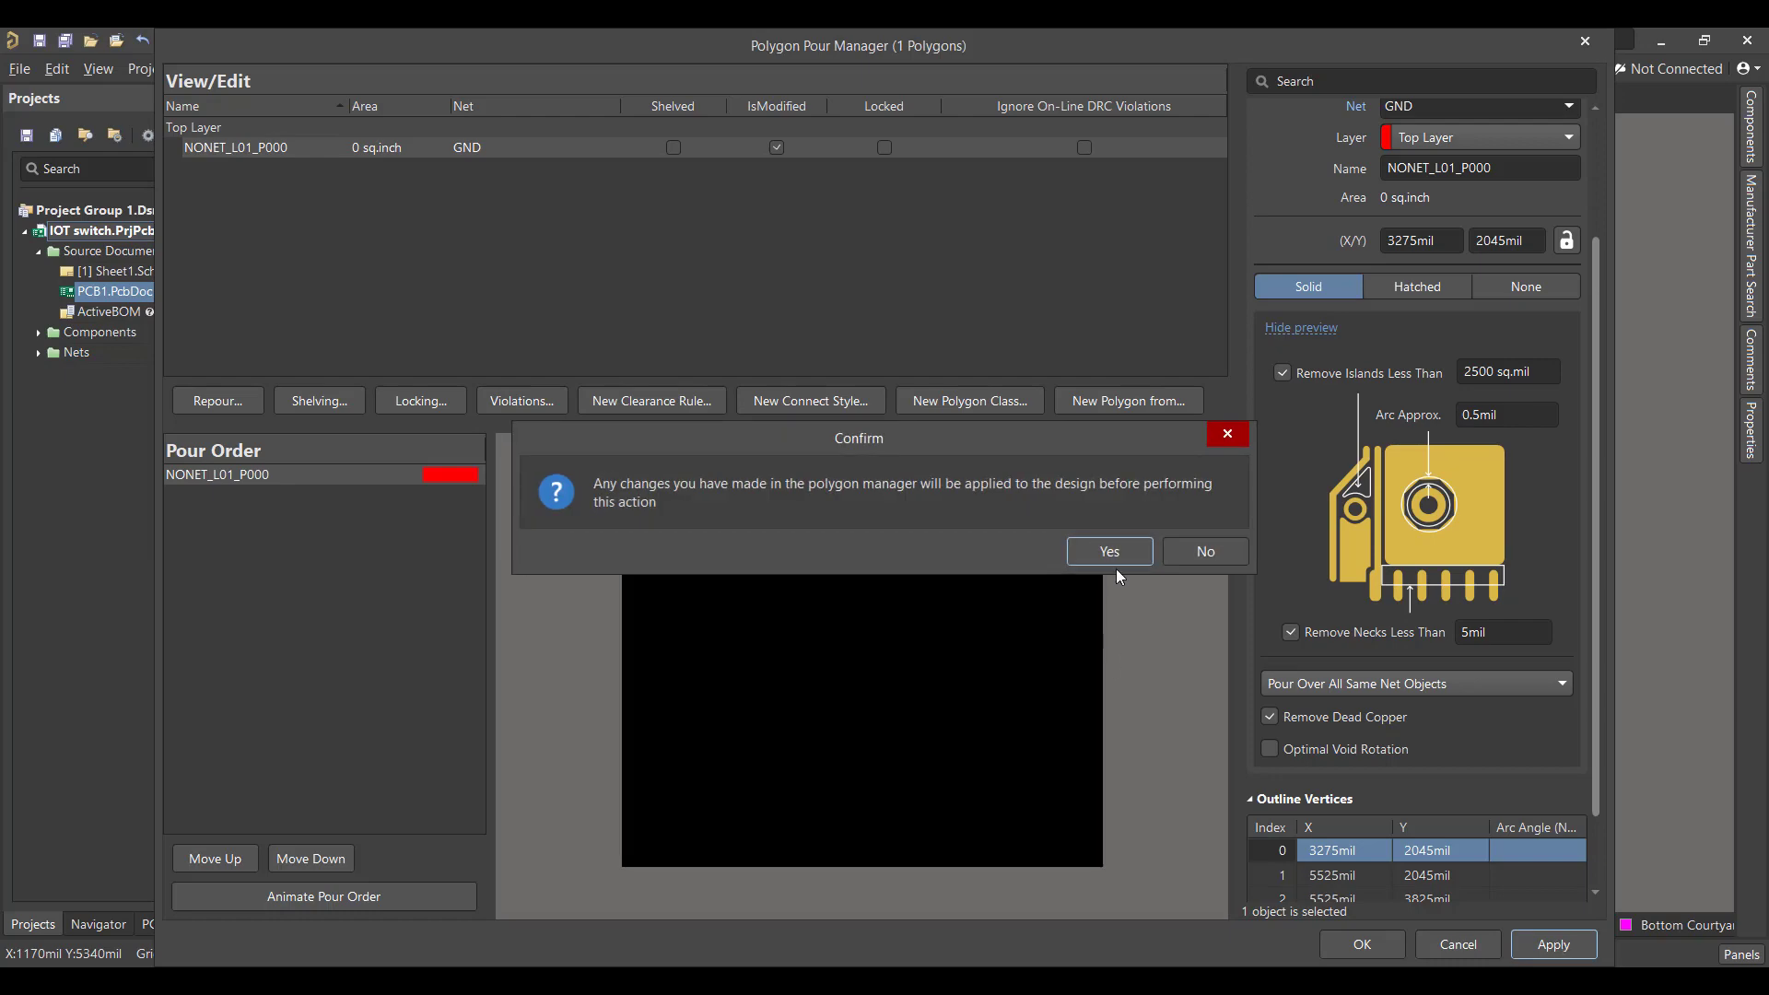
{"action": "left_click", "coordinate": [1114, 553]}
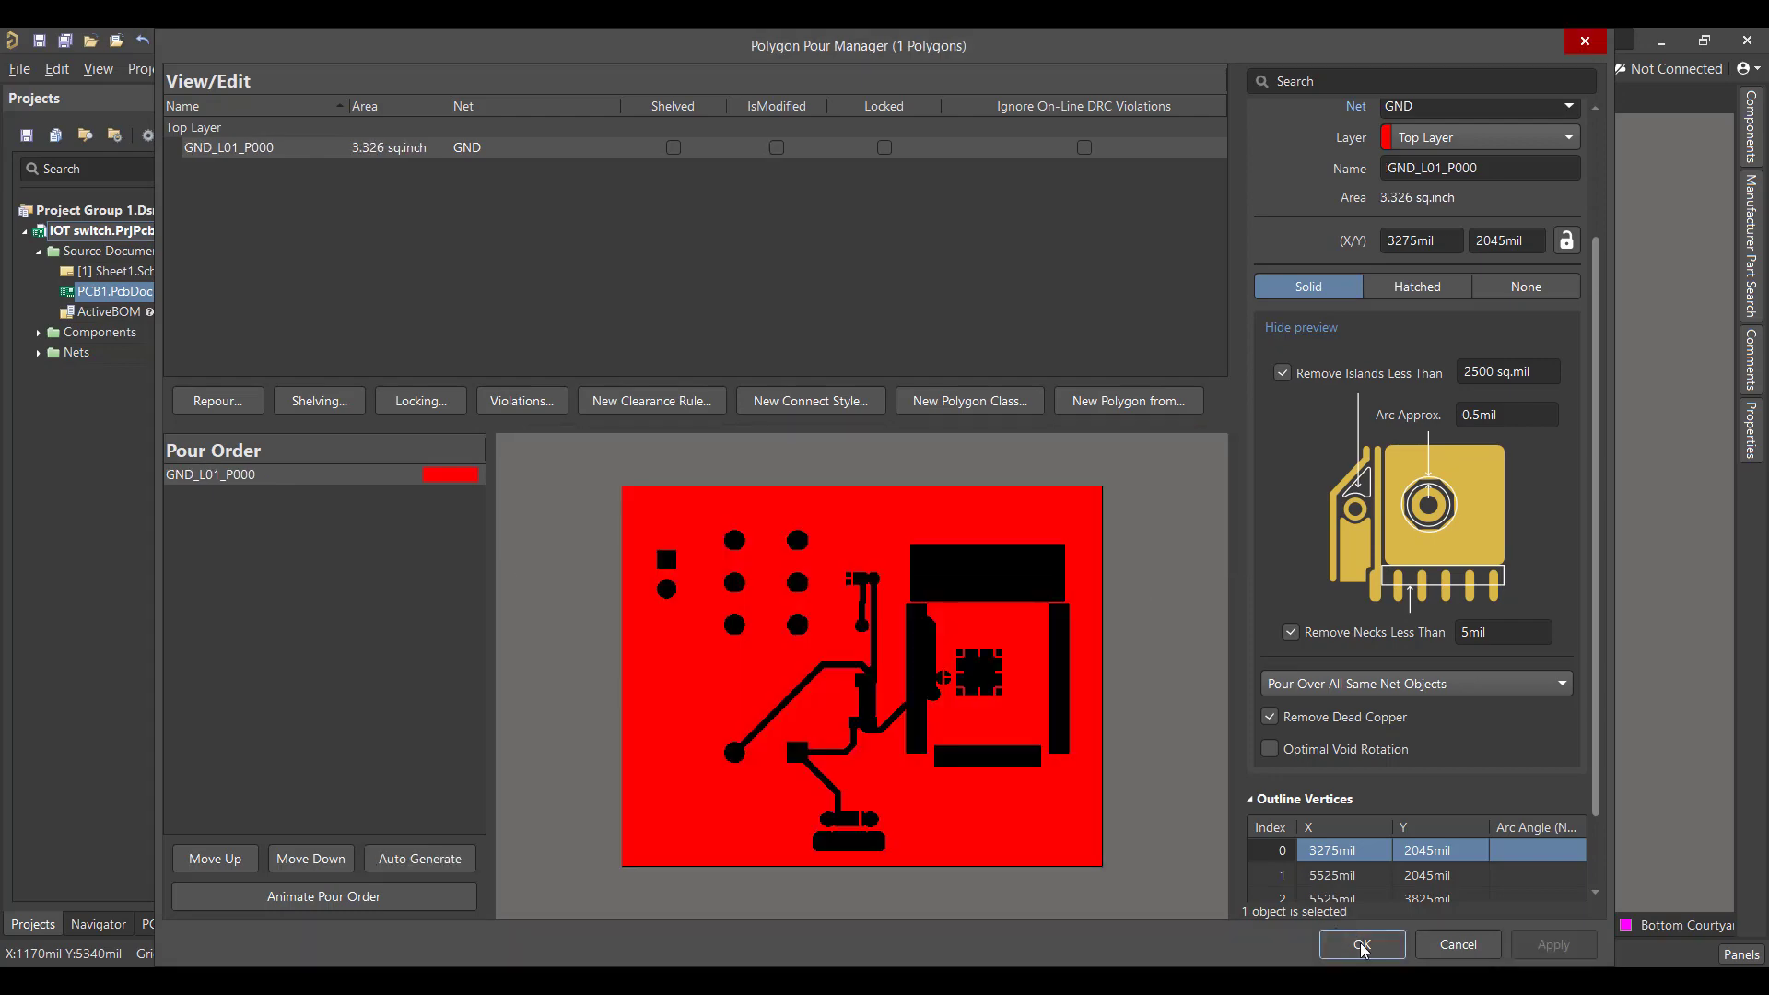
{"action": "left_click", "coordinate": [1362, 945]}
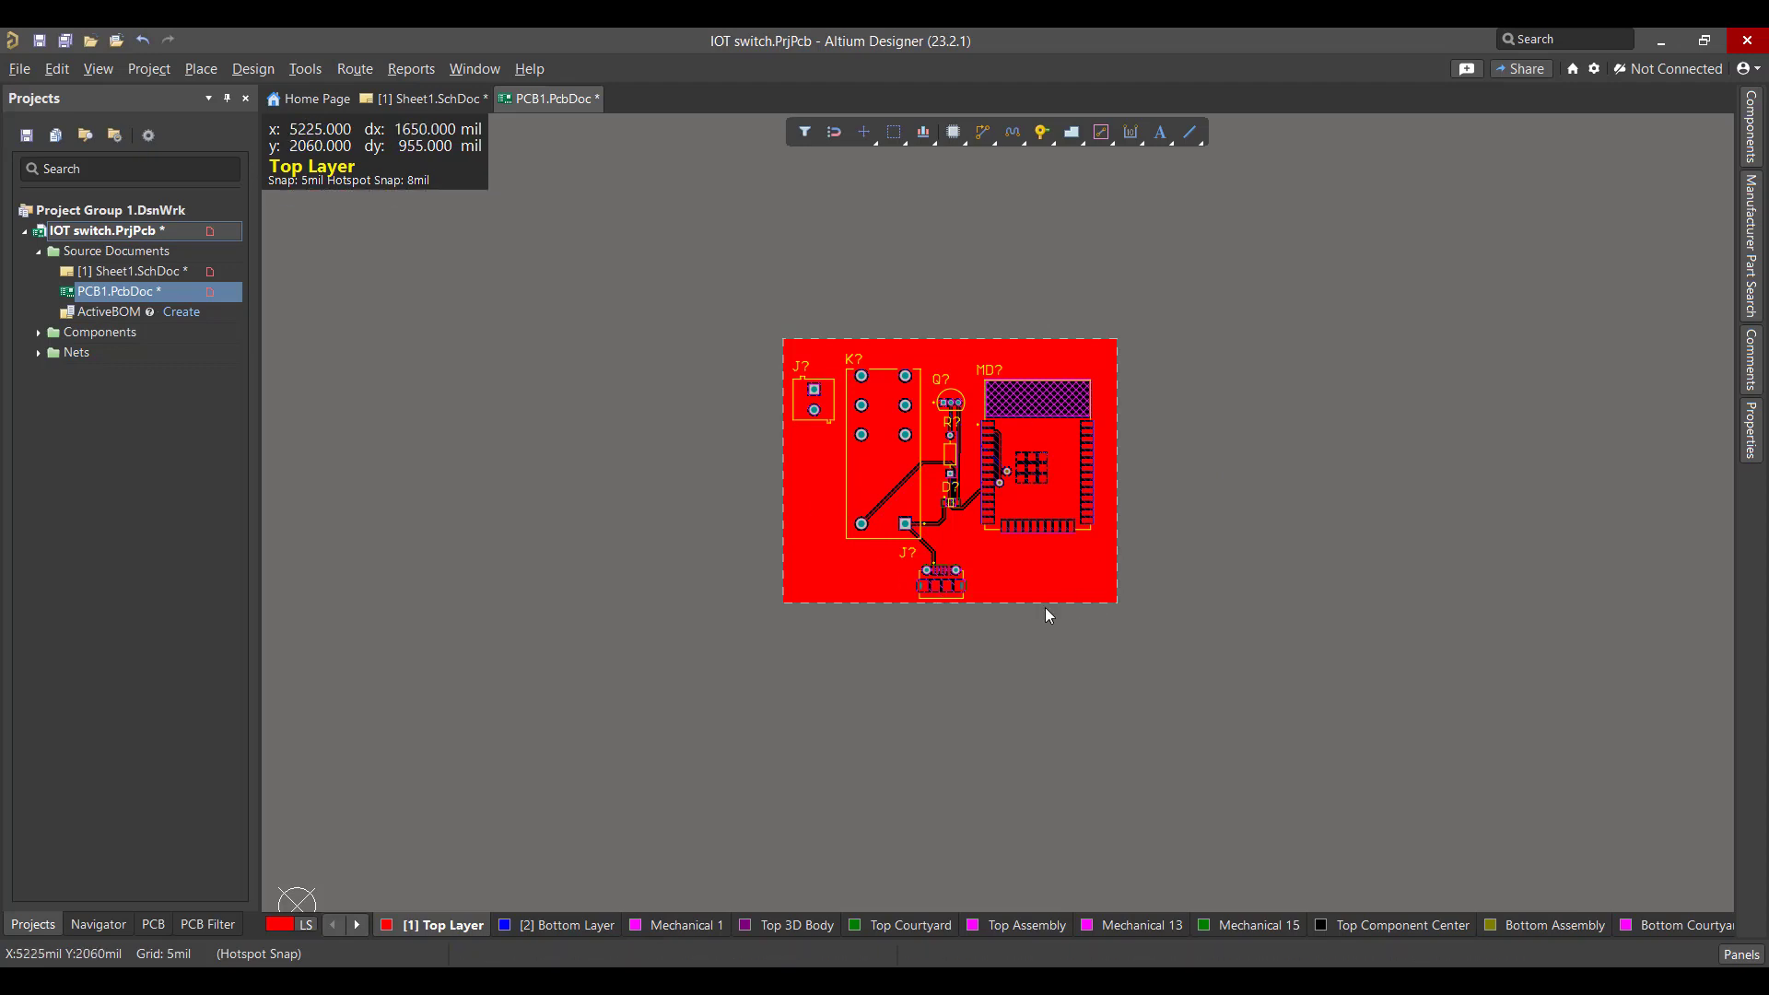
In the Polygon Manager, move the GND pour onto the Bottom Layer
{"action": "left_click", "coordinate": [305, 70]}
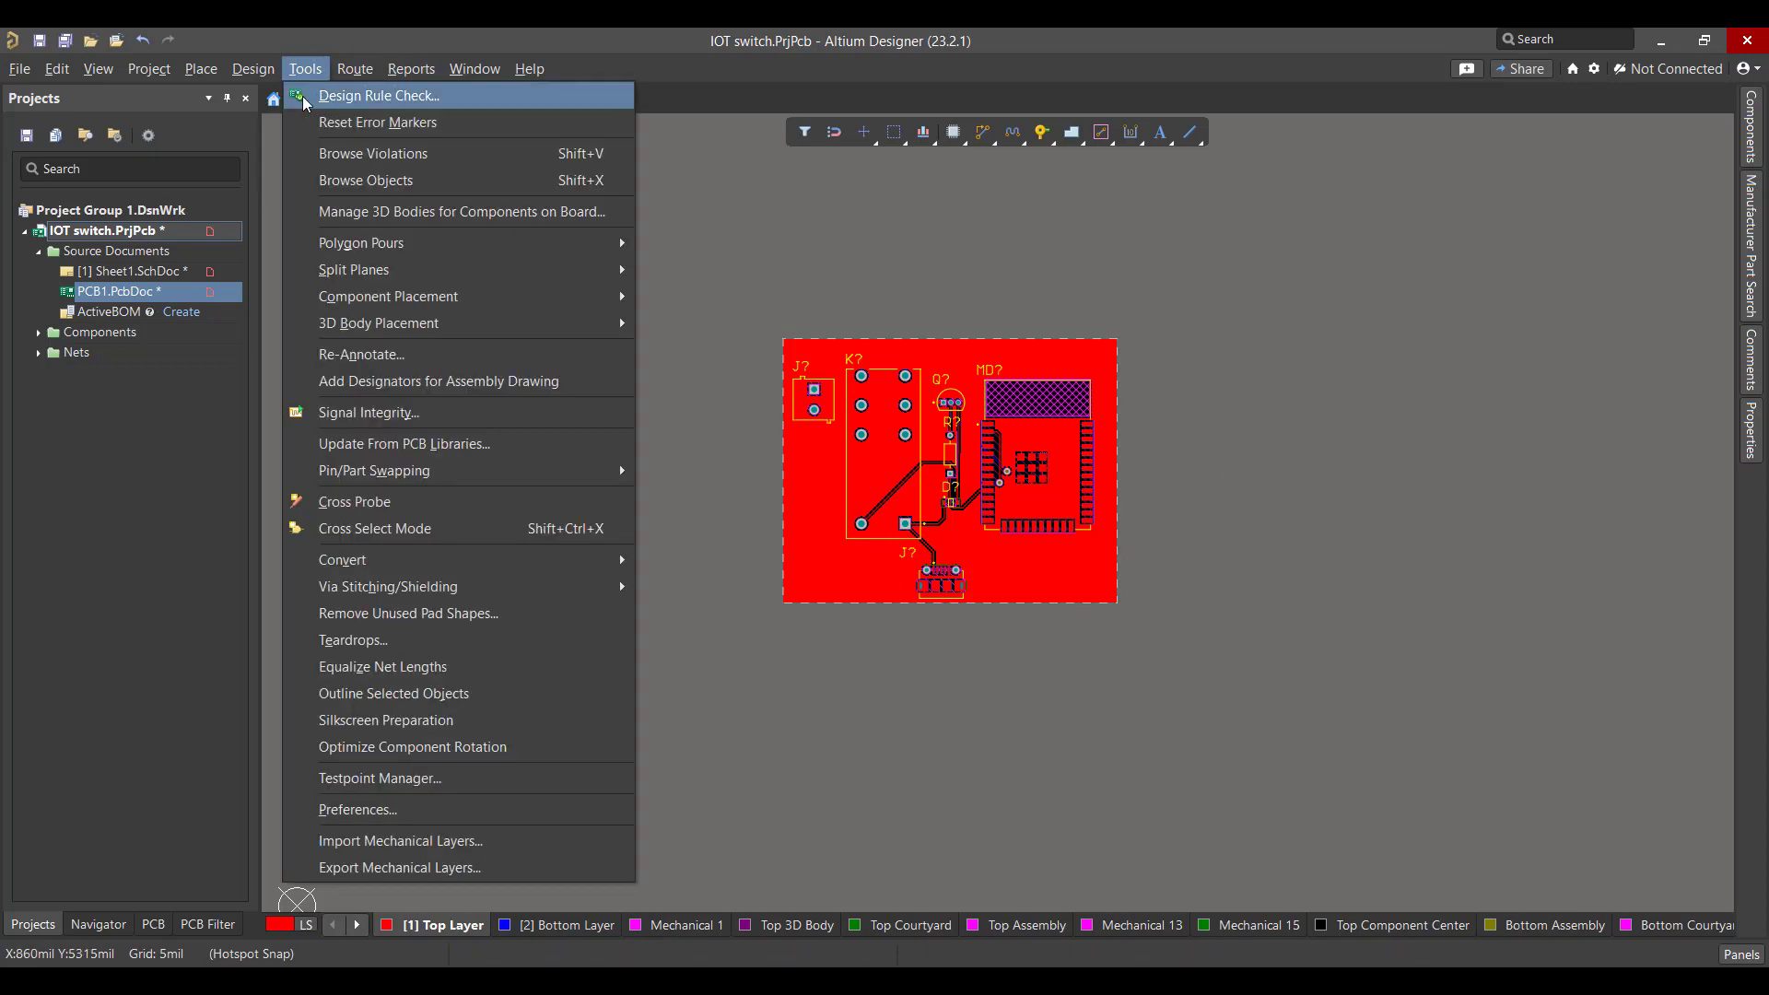
{"action": "mouse_move", "coordinate": [553, 242]}
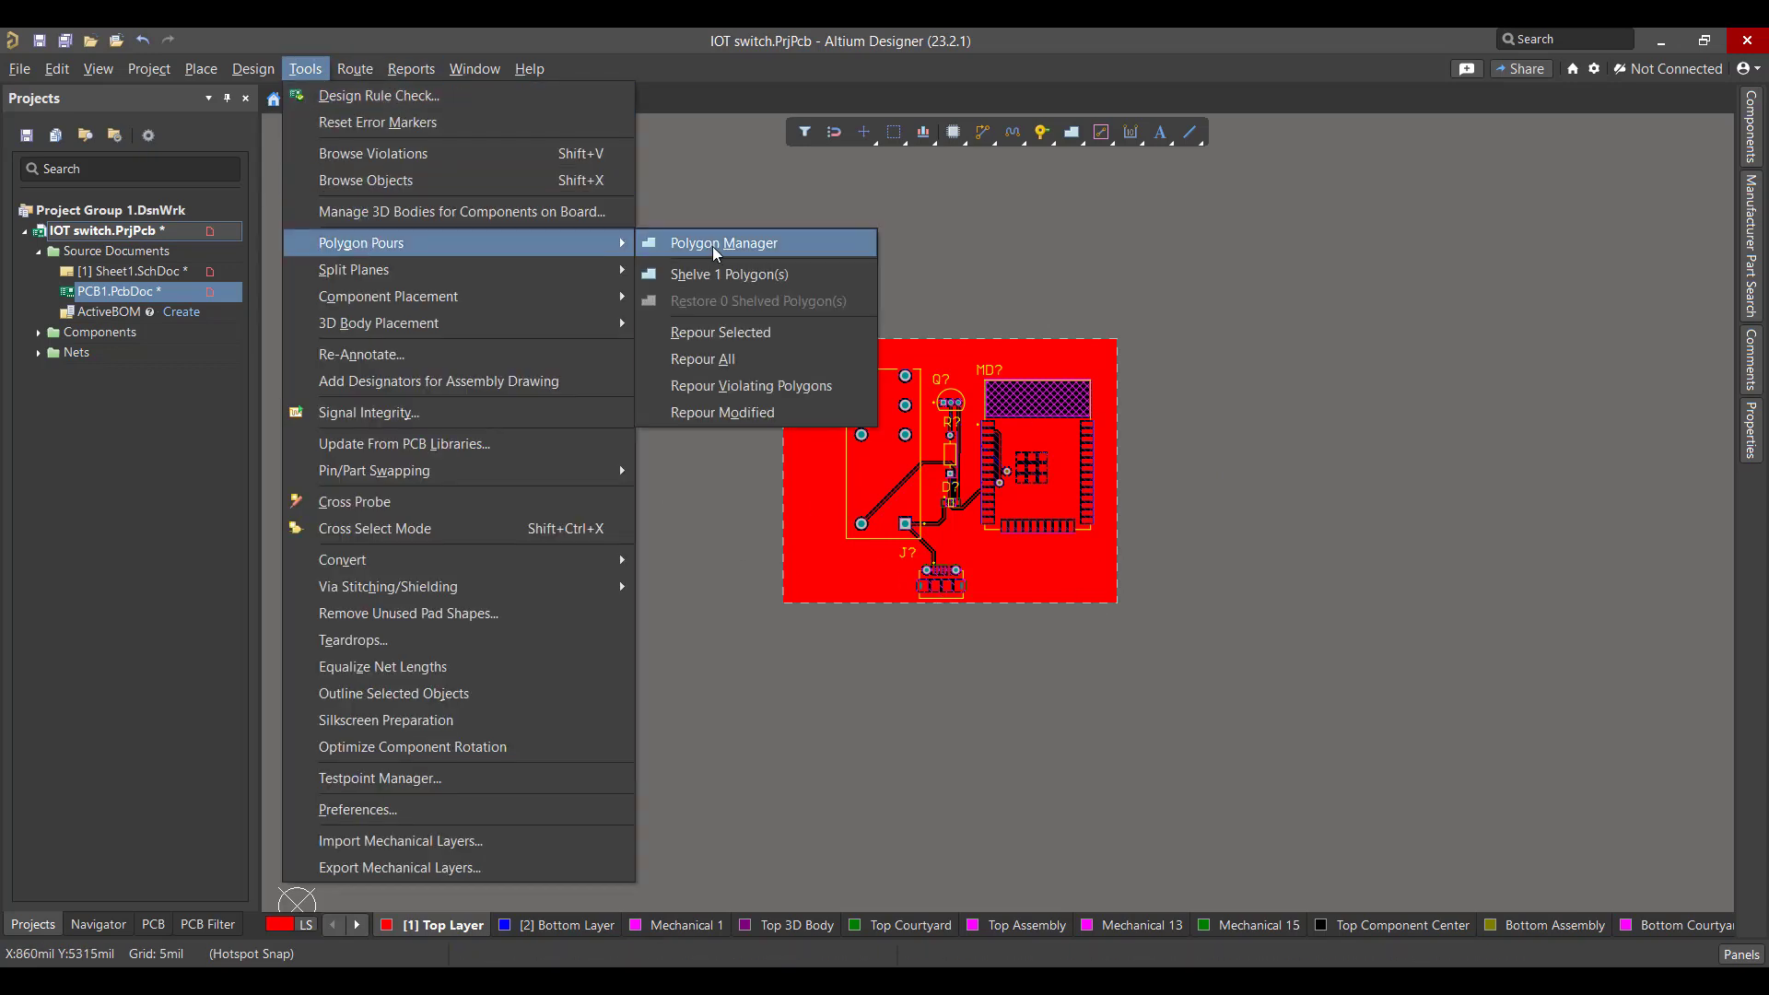
{"action": "left_click", "coordinate": [716, 245]}
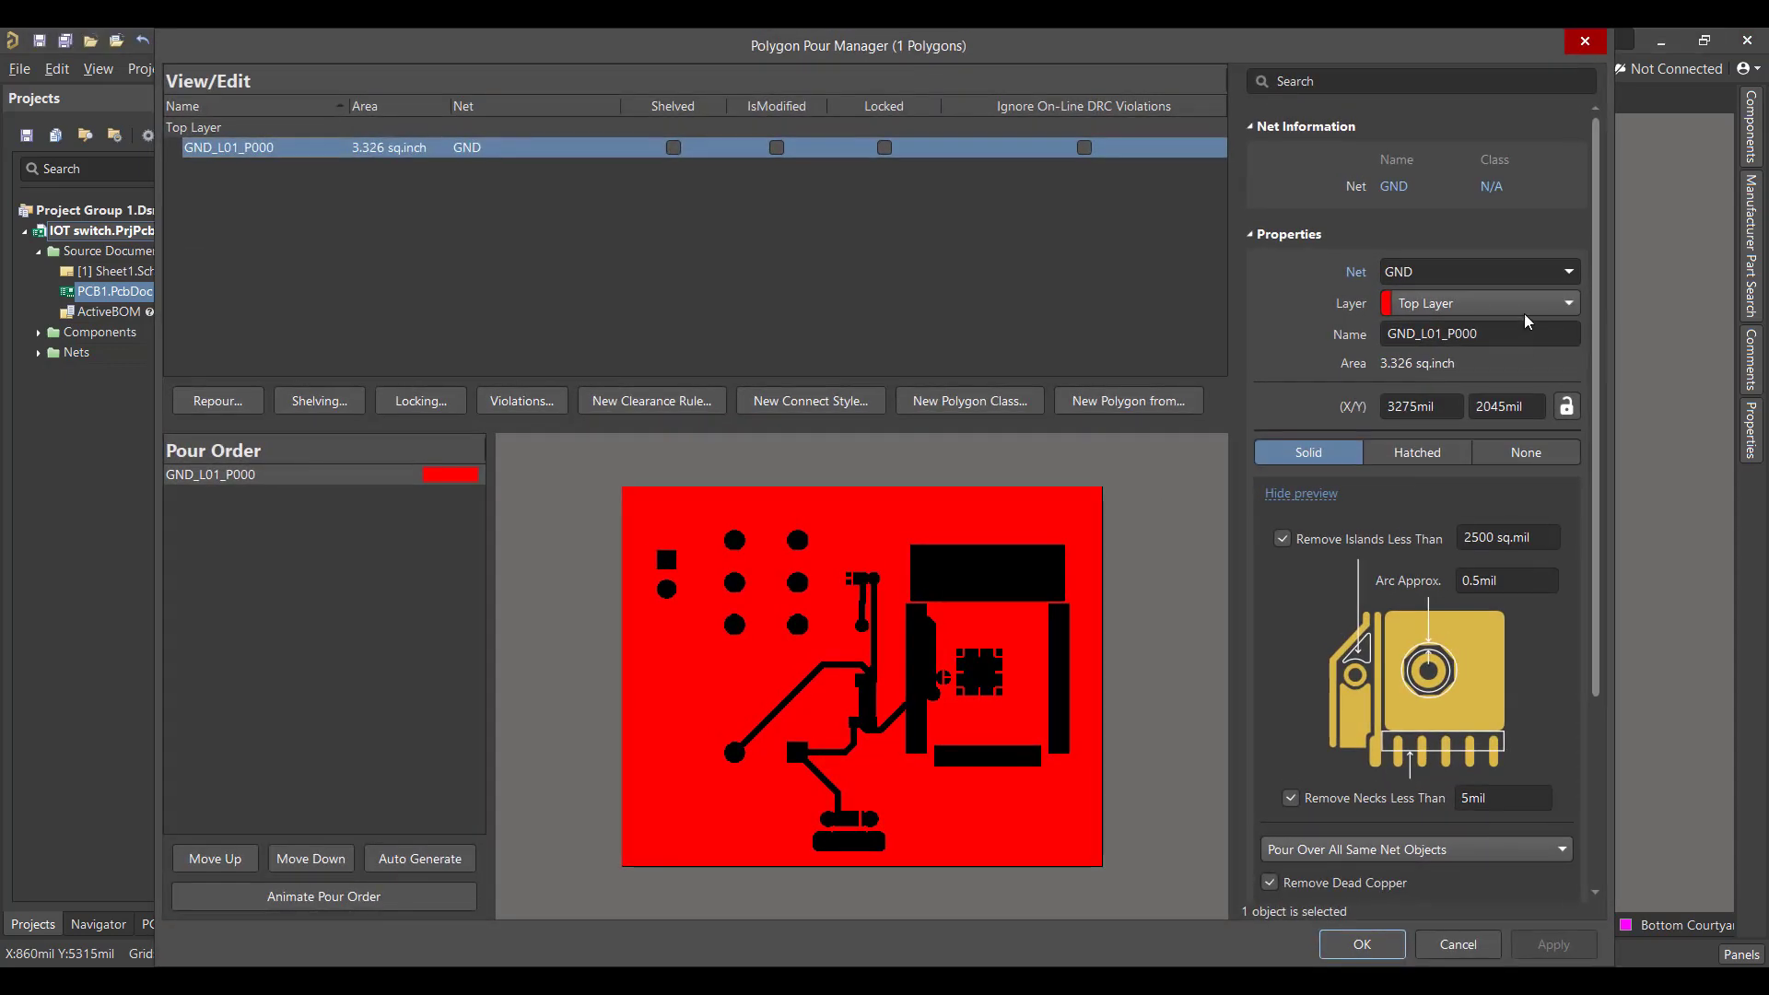
{"action": "left_click", "coordinate": [1570, 302]}
{"action": "left_click", "coordinate": [1482, 363]}
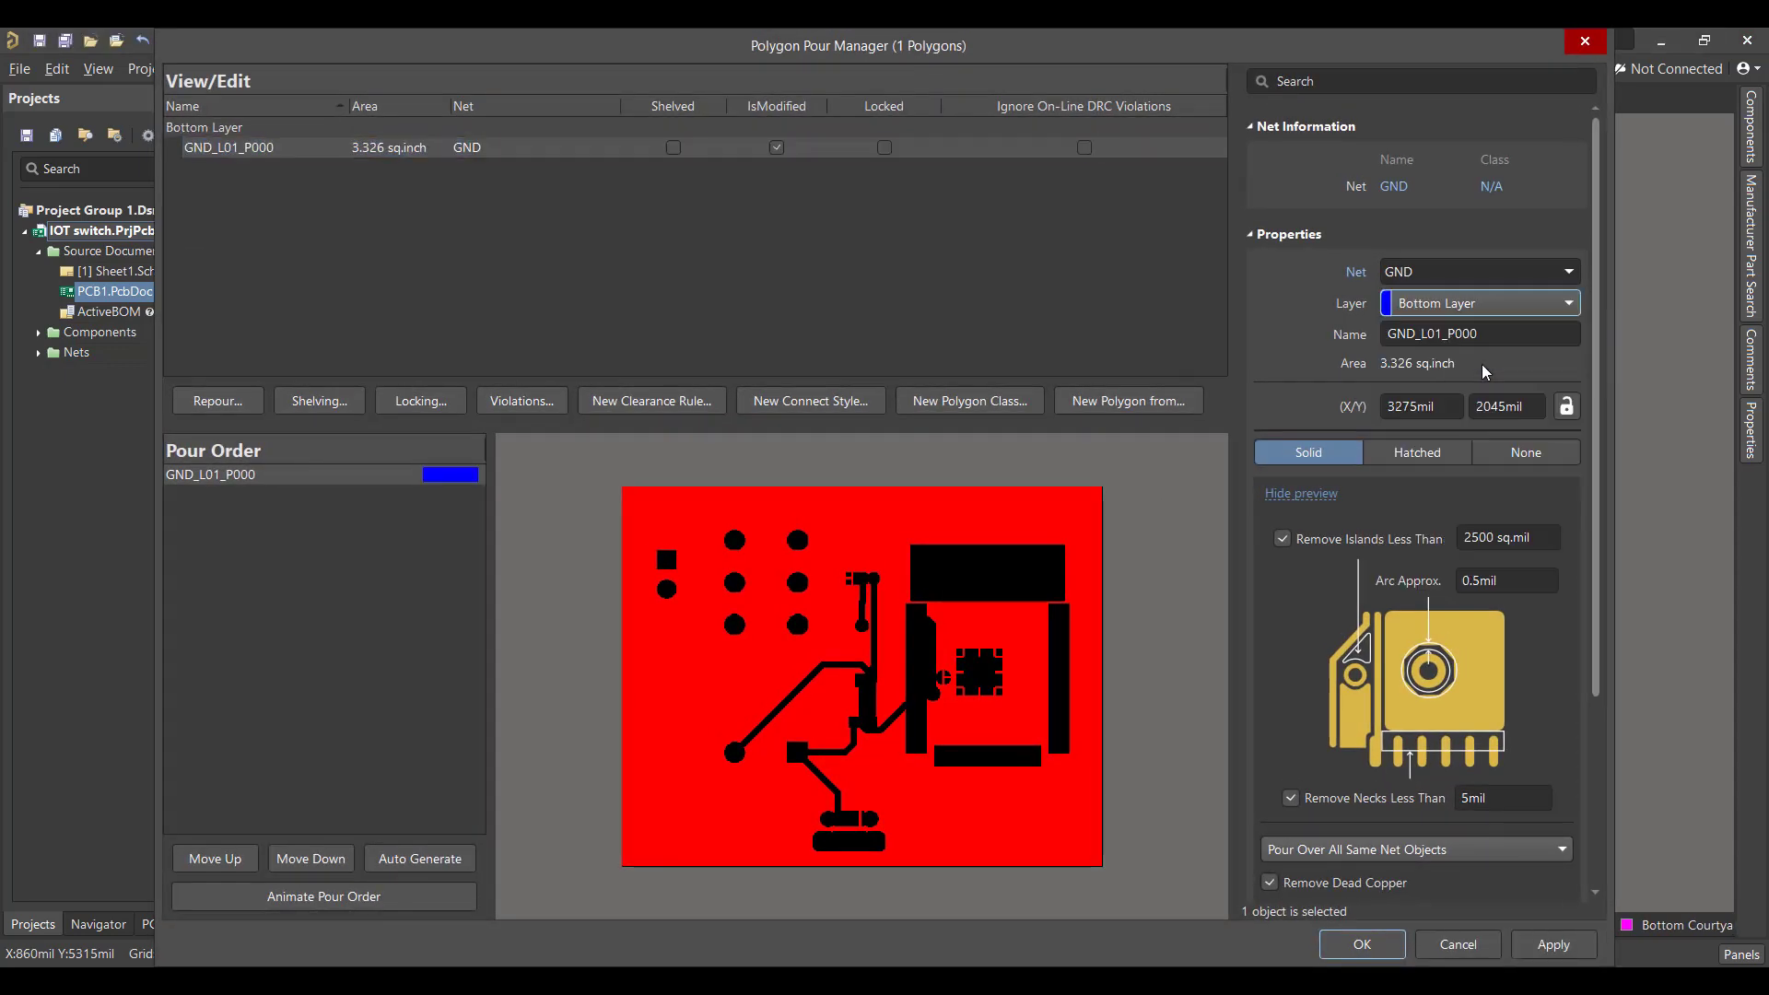
Add a second polygon from the board outline and connect it to the GND net
{"action": "scroll", "coordinate": [1575, 604], "scroll_direction": "down", "scroll_amount": 4}
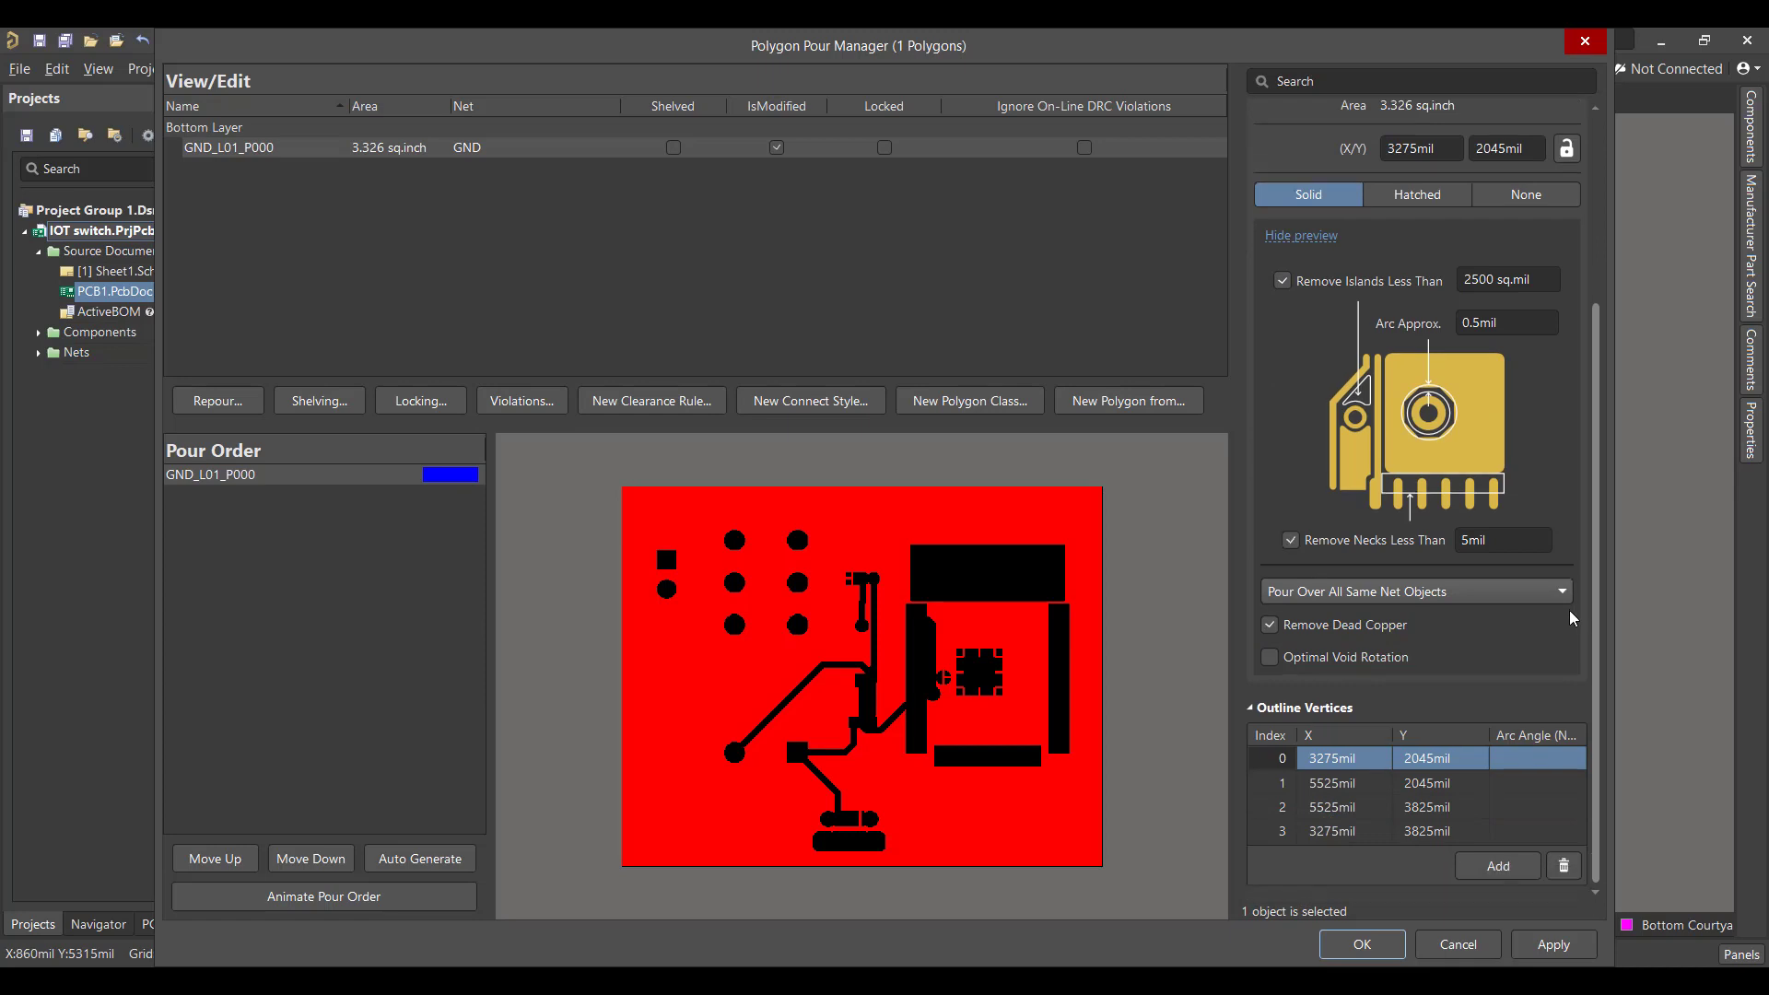
{"action": "left_click", "coordinate": [1120, 406]}
{"action": "left_click", "coordinate": [1130, 442]}
{"action": "scroll", "coordinate": [1503, 250], "scroll_direction": "up", "scroll_amount": 5}
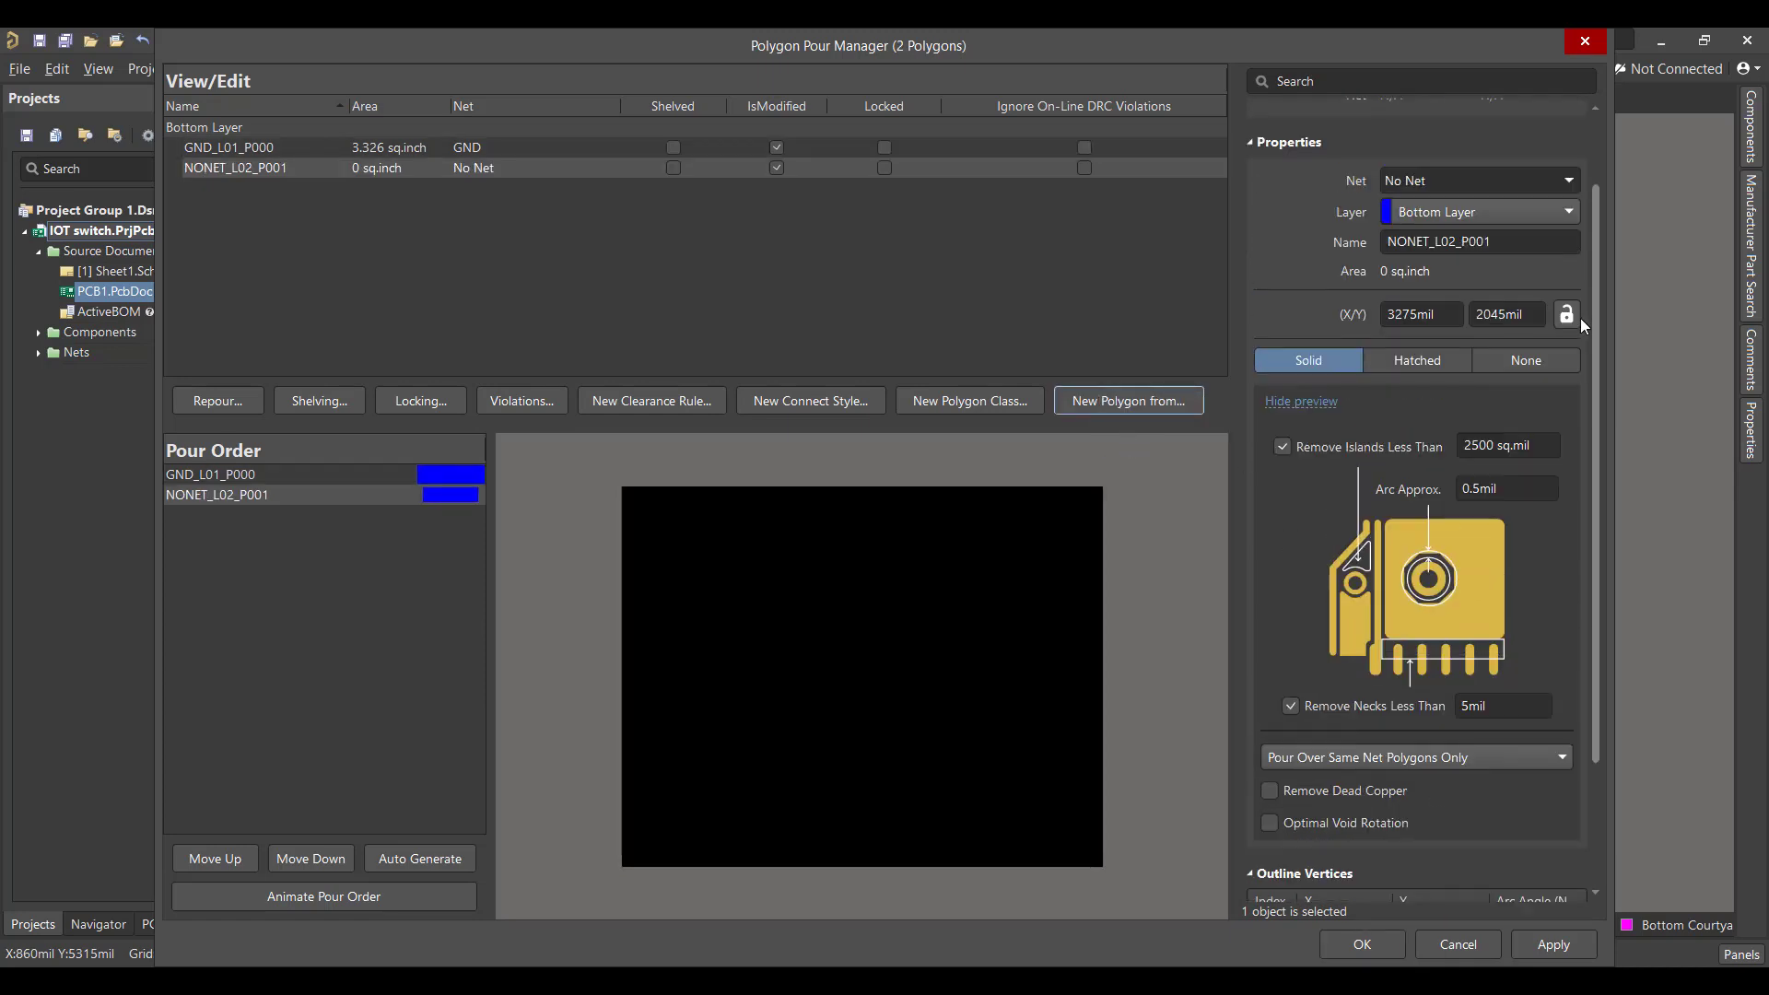
{"action": "left_click", "coordinate": [1555, 272]}
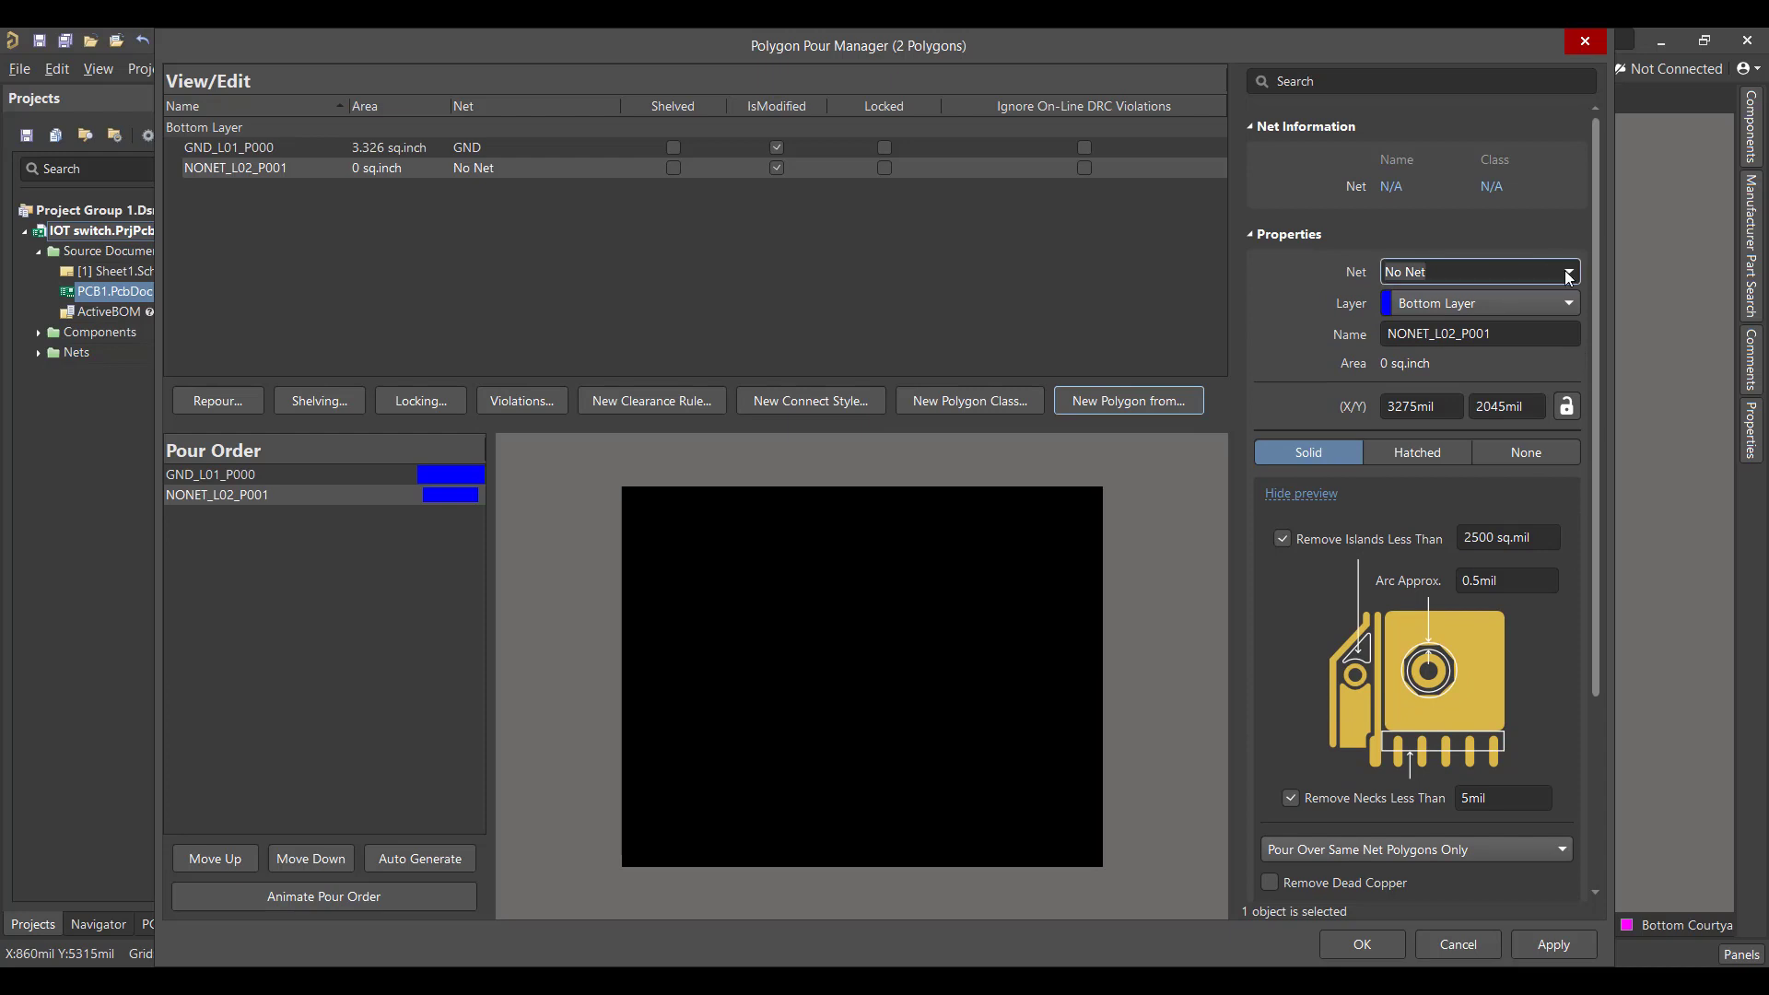
{"action": "left_click", "coordinate": [1569, 274]}
{"action": "left_click", "coordinate": [1419, 316]}
Enable Remove Dead Copper and Pour Over All Same Net Objects, then apply and confirm the repour
{"action": "scroll", "coordinate": [1526, 574], "scroll_direction": "down", "scroll_amount": 5}
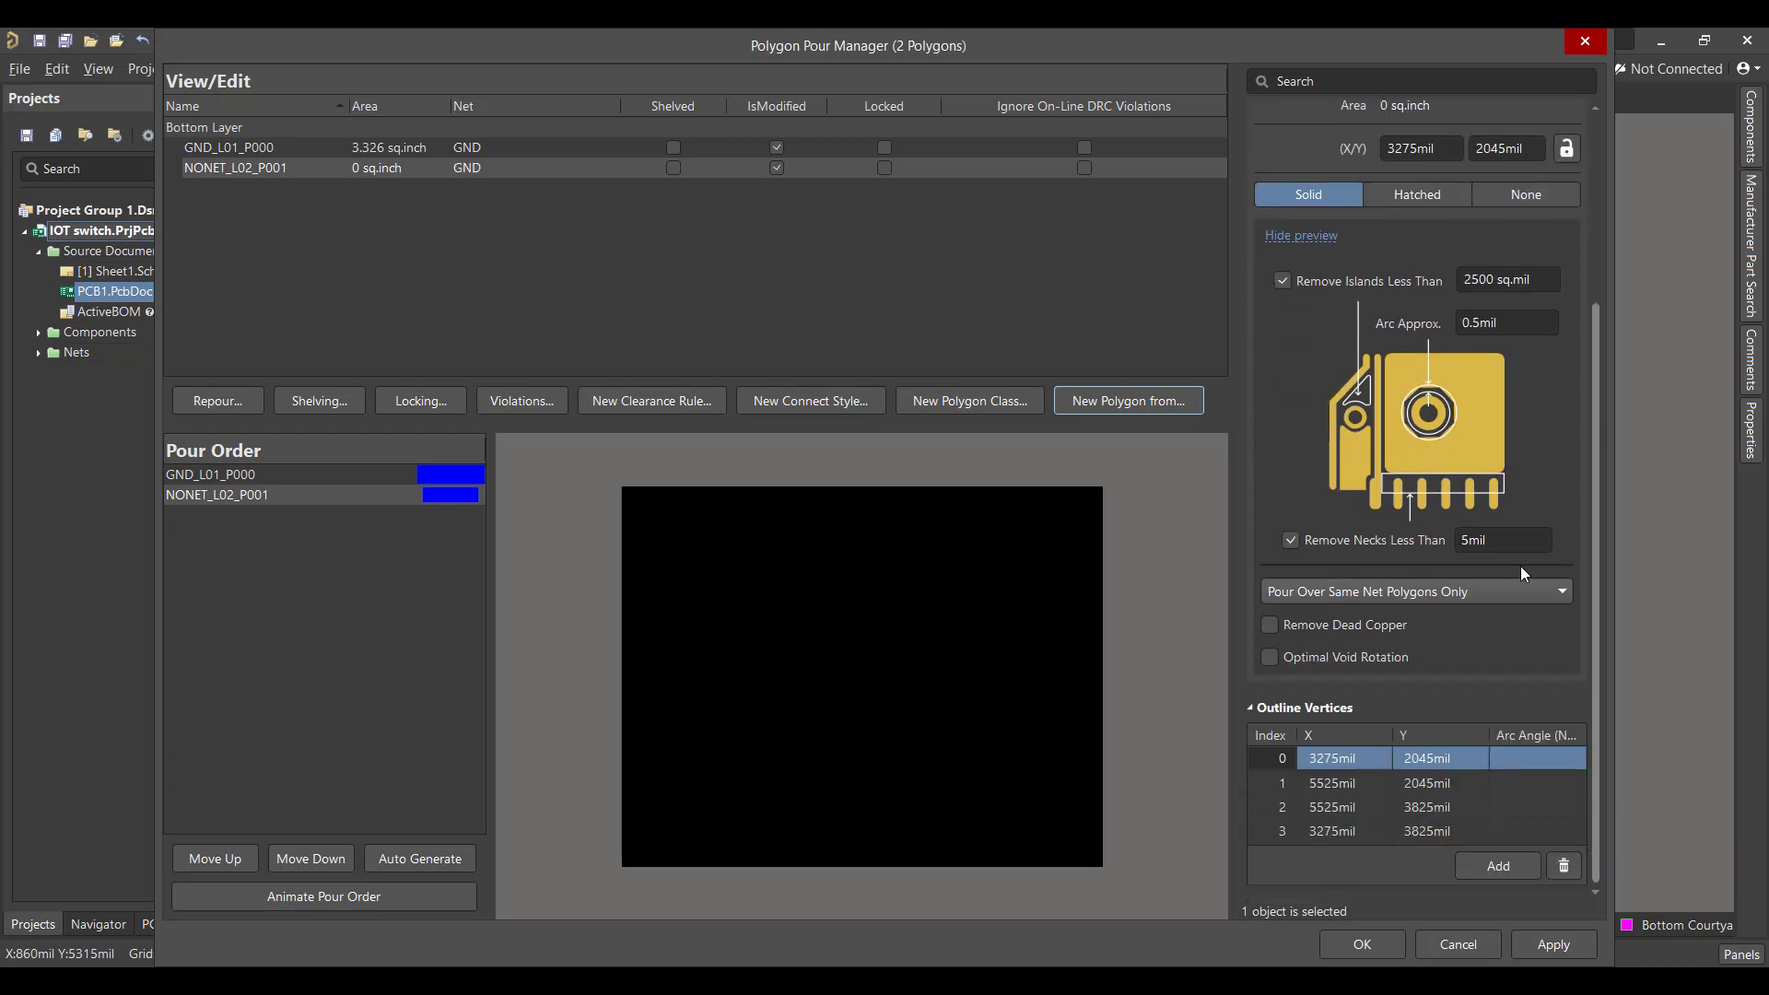
{"action": "left_click", "coordinate": [1271, 627]}
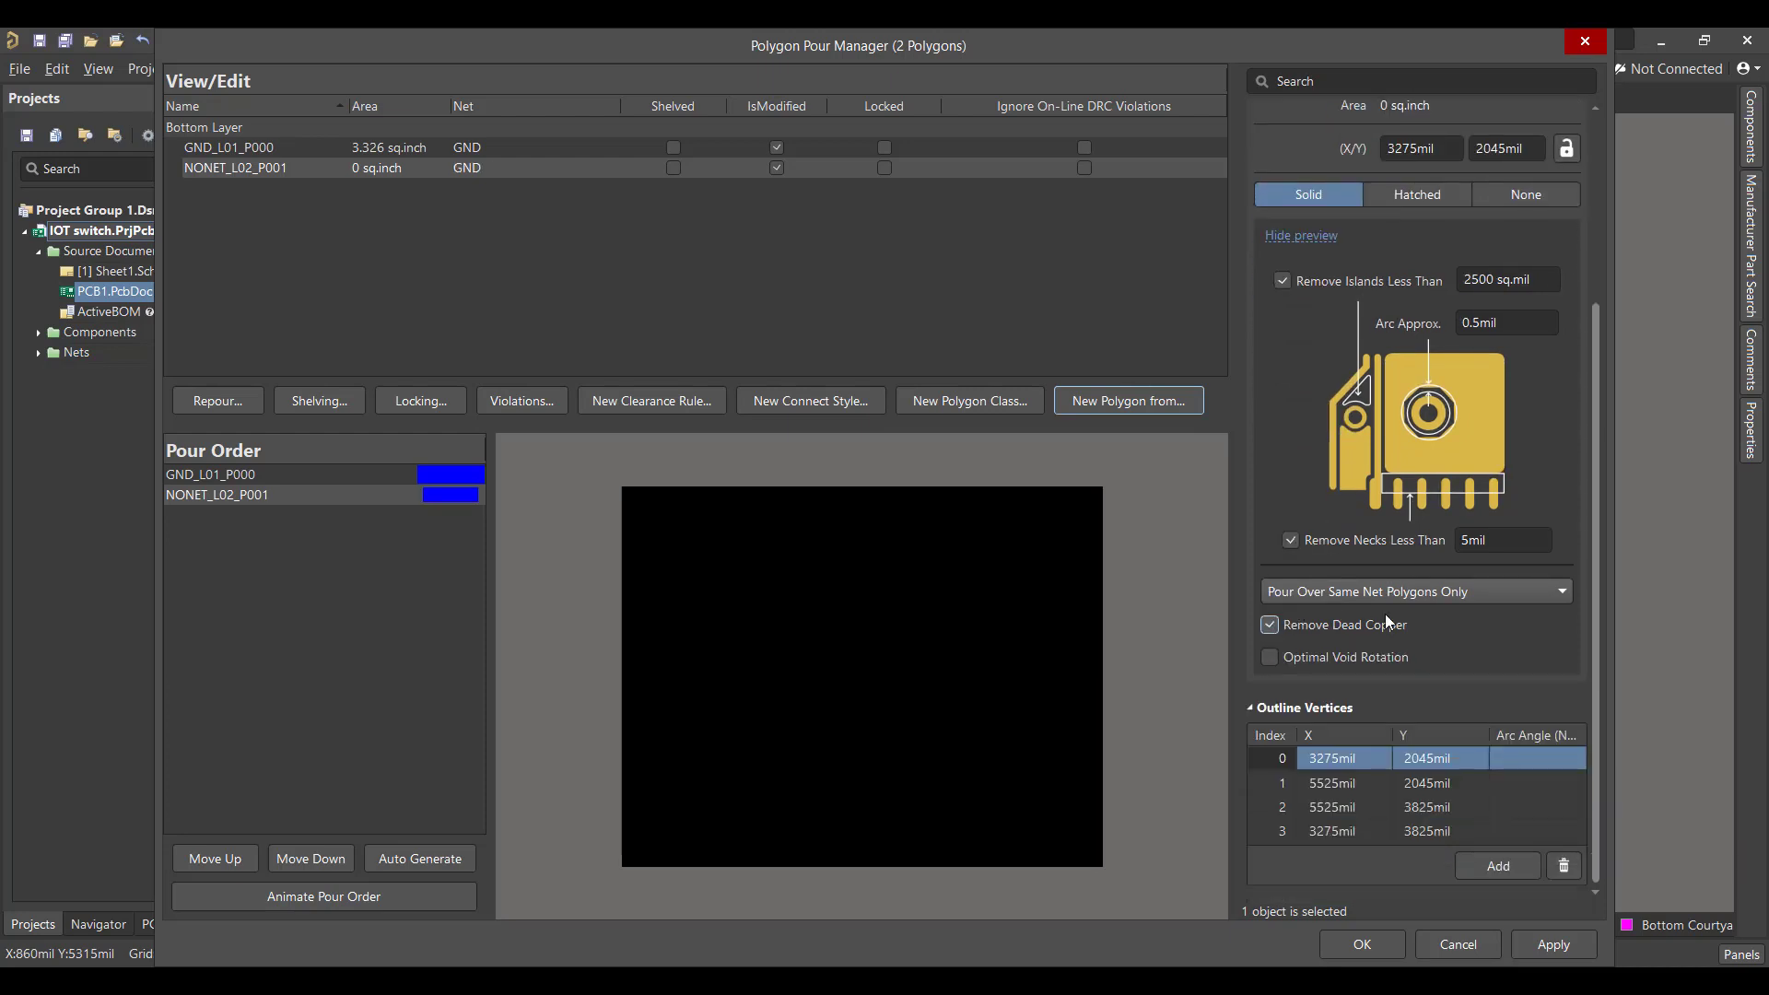
{"action": "left_click", "coordinate": [1562, 593]}
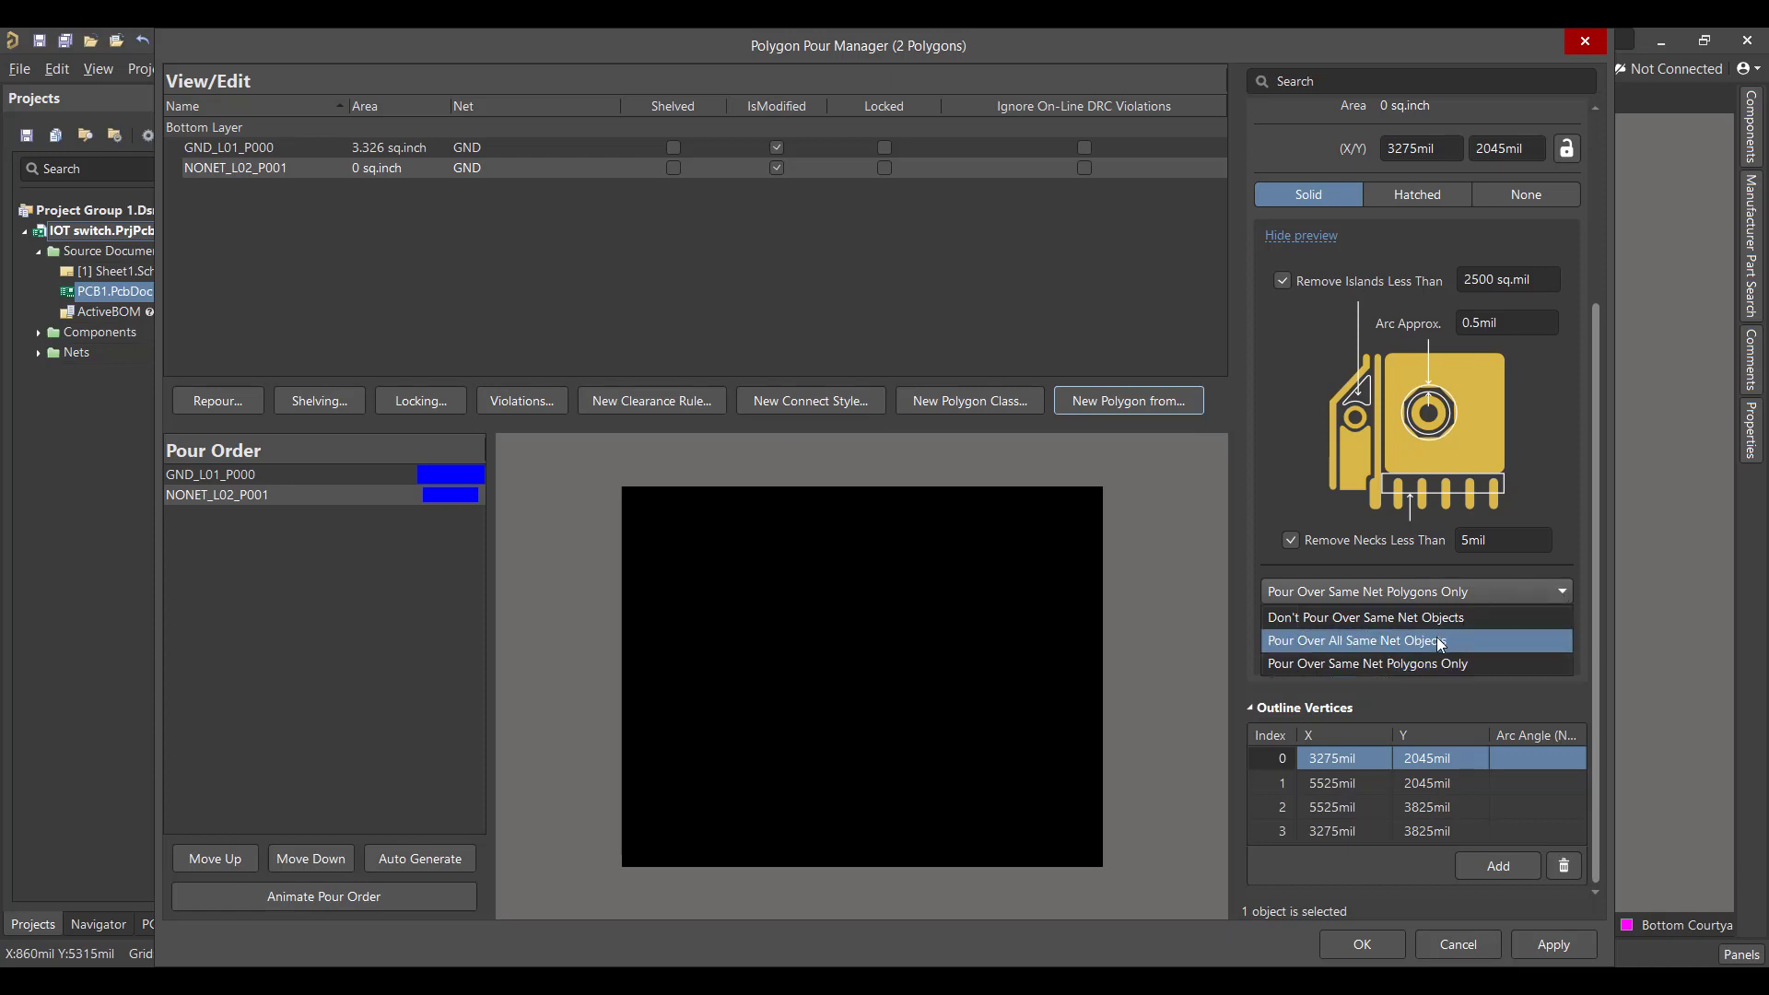
{"action": "left_click", "coordinate": [1443, 643]}
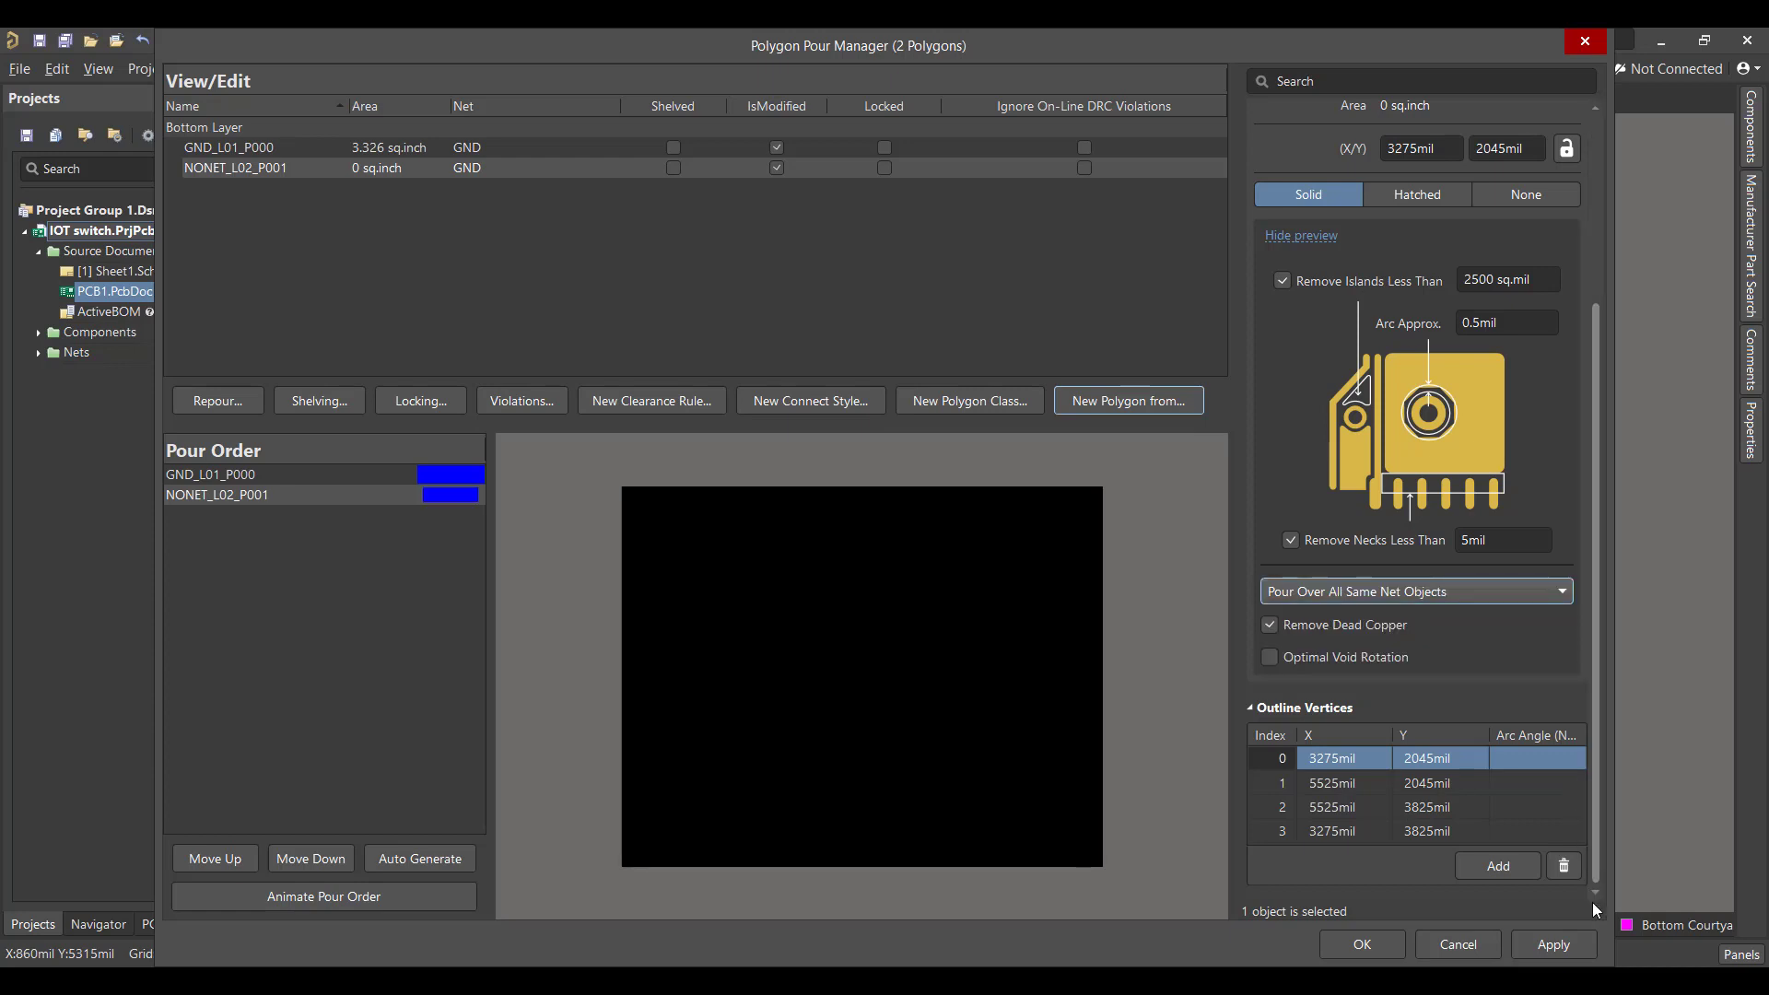
{"action": "left_click", "coordinate": [1552, 945]}
{"action": "left_click", "coordinate": [1115, 551]}
{"action": "left_click", "coordinate": [1363, 946]}
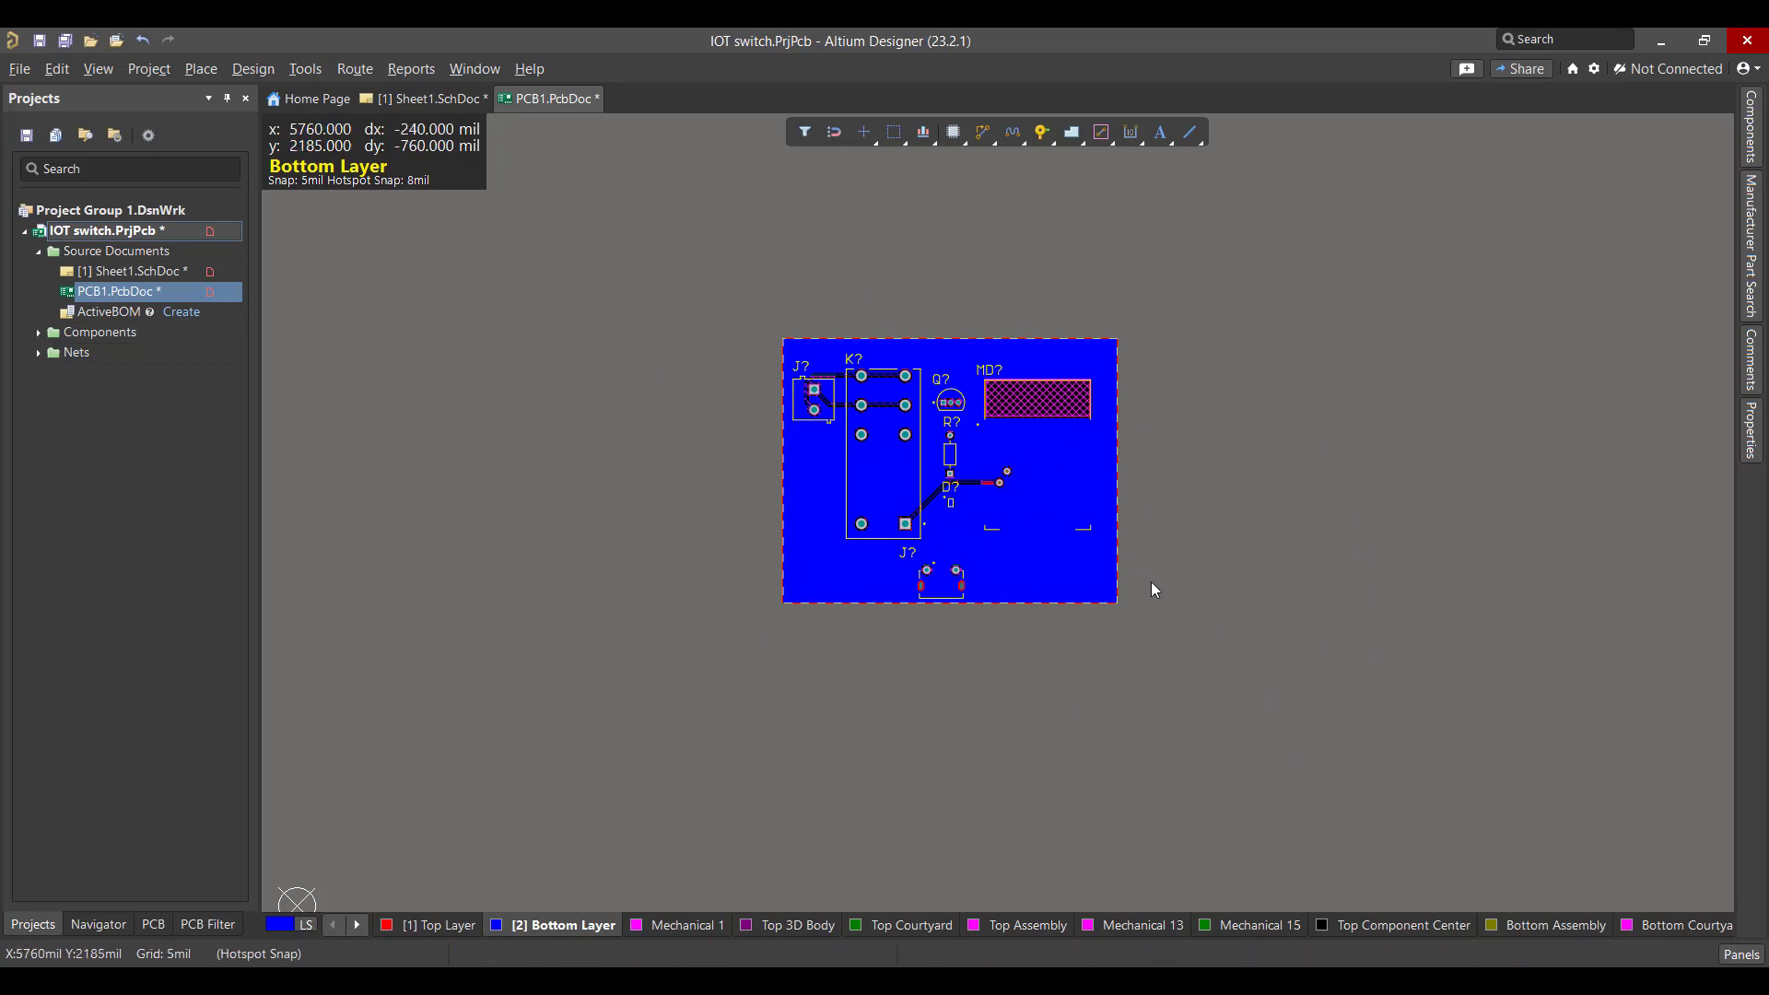
Switch PCB1.PcbDoc to 3D Layout Mode and pan slightly to view the relay, ESP32 module and connectors
{"action": "left_click", "coordinate": [101, 69]}
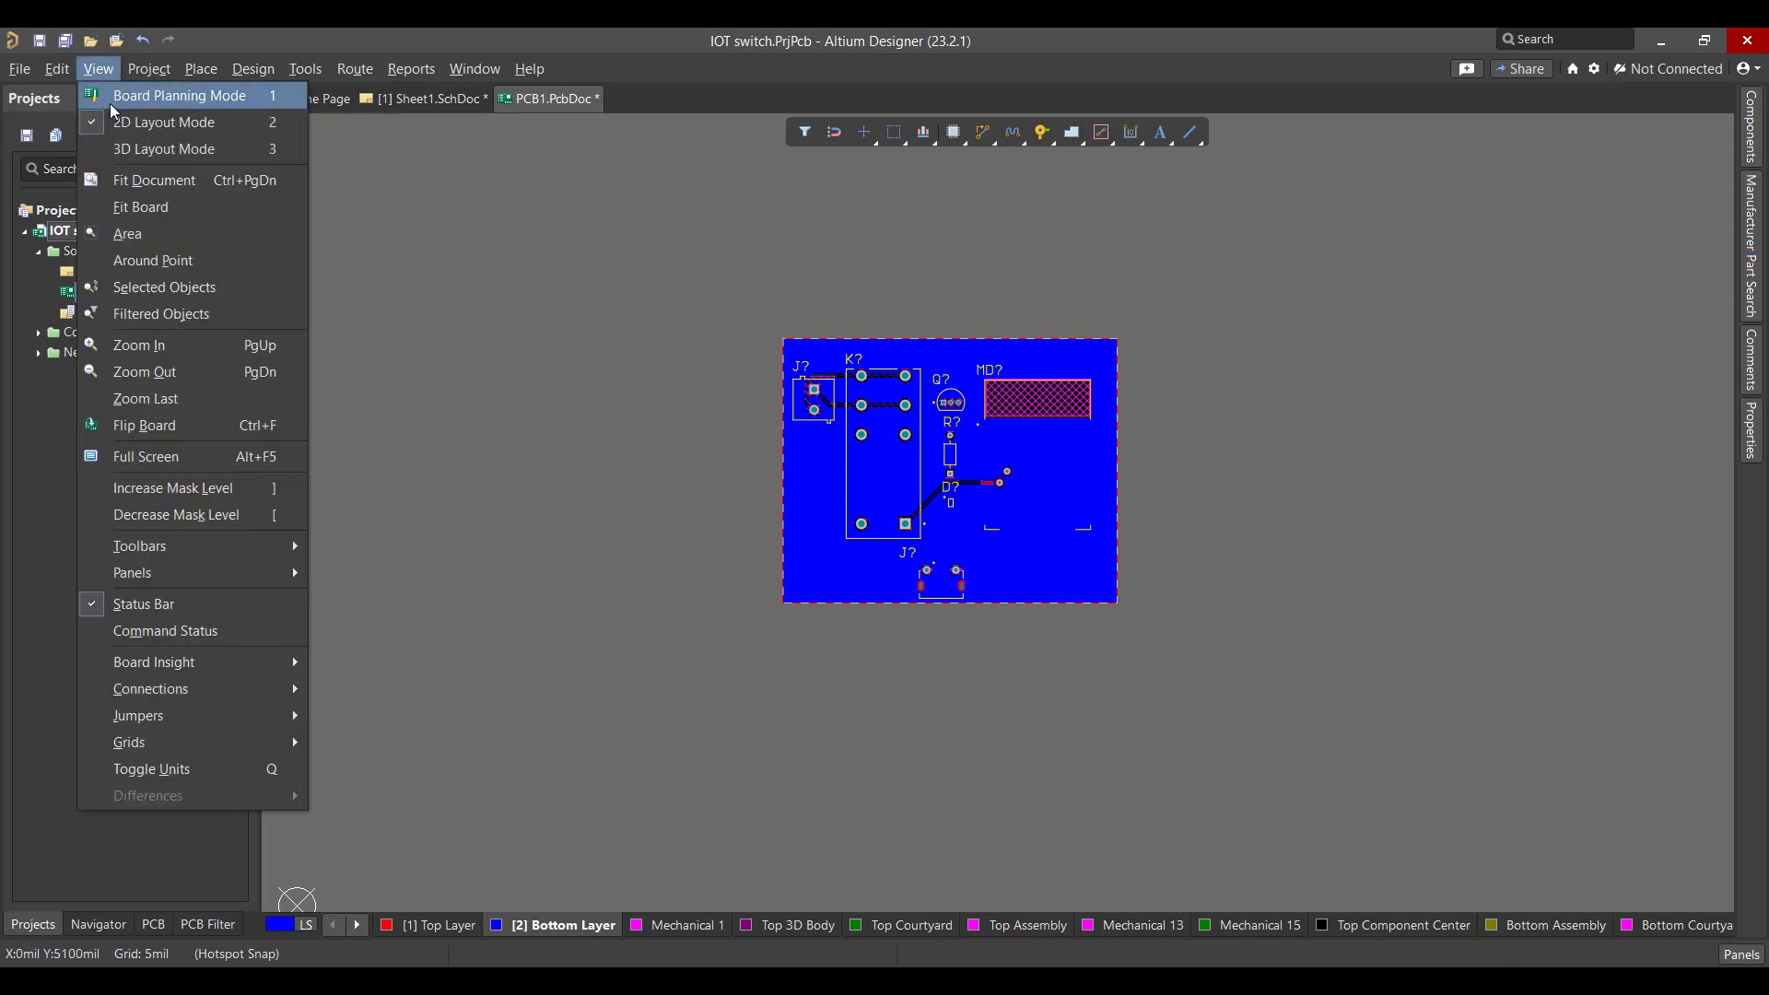
{"action": "left_click", "coordinate": [125, 151]}
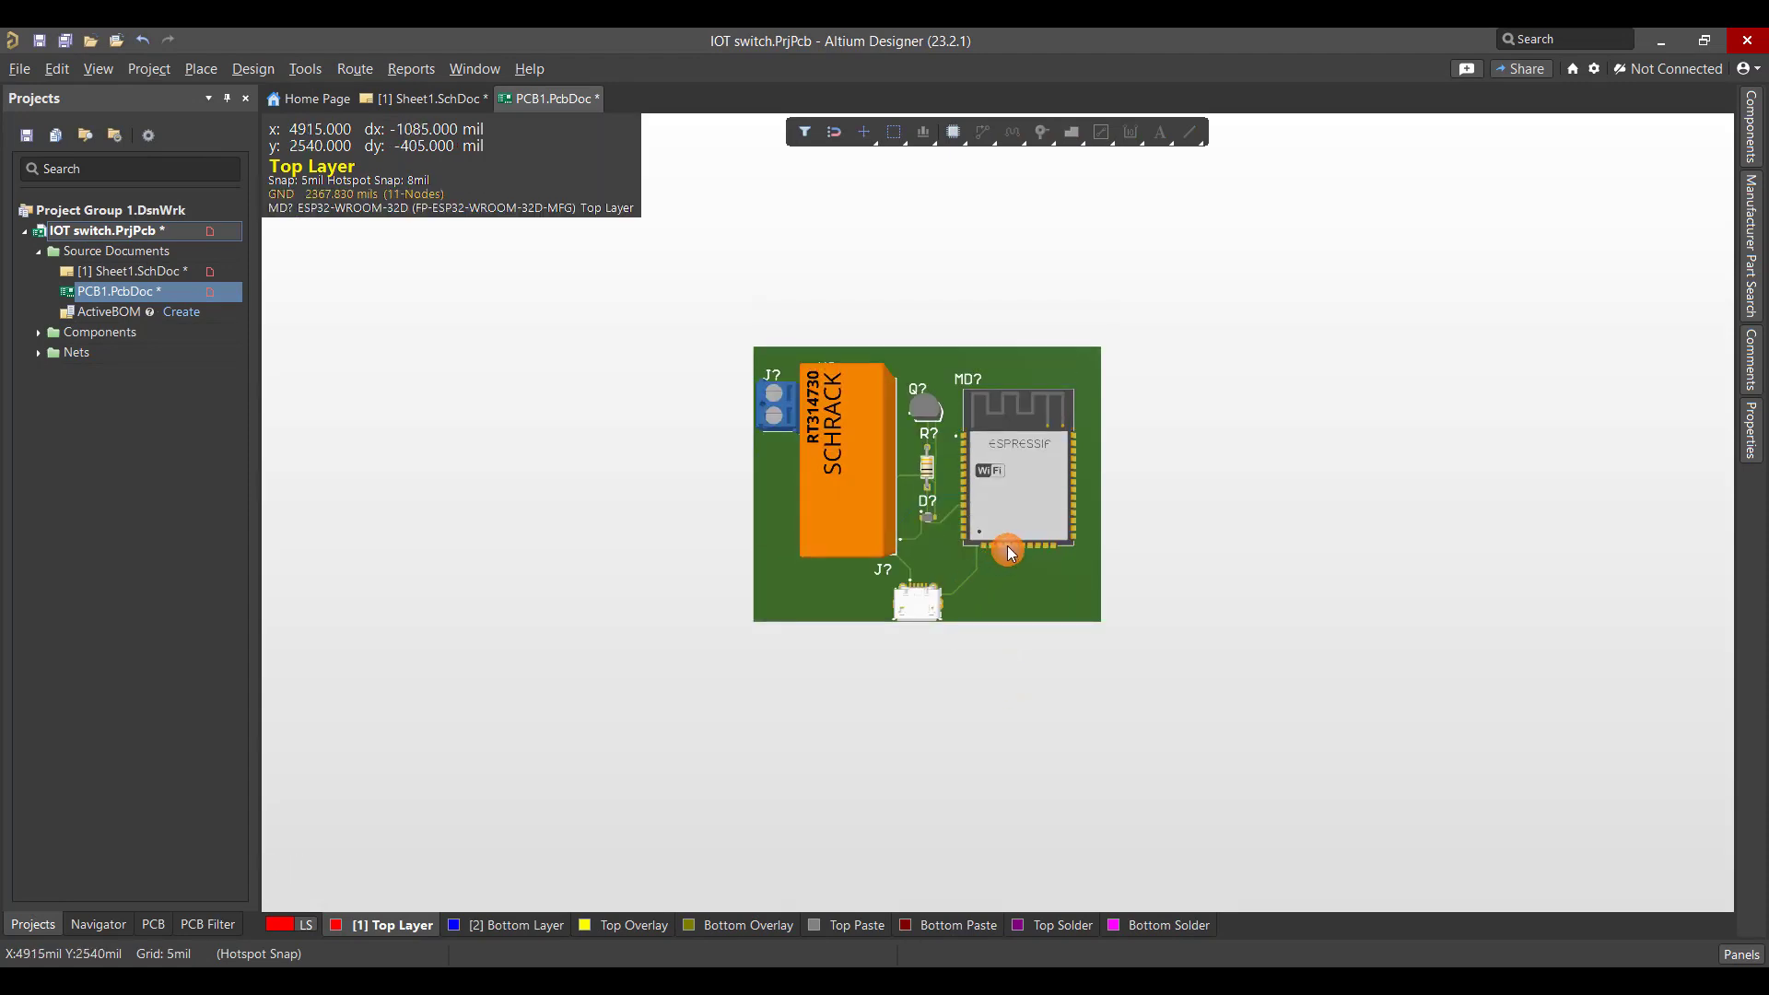
{"action": "right_click_drag", "start_coordinate": [1007, 541], "coordinate": [985, 545]}
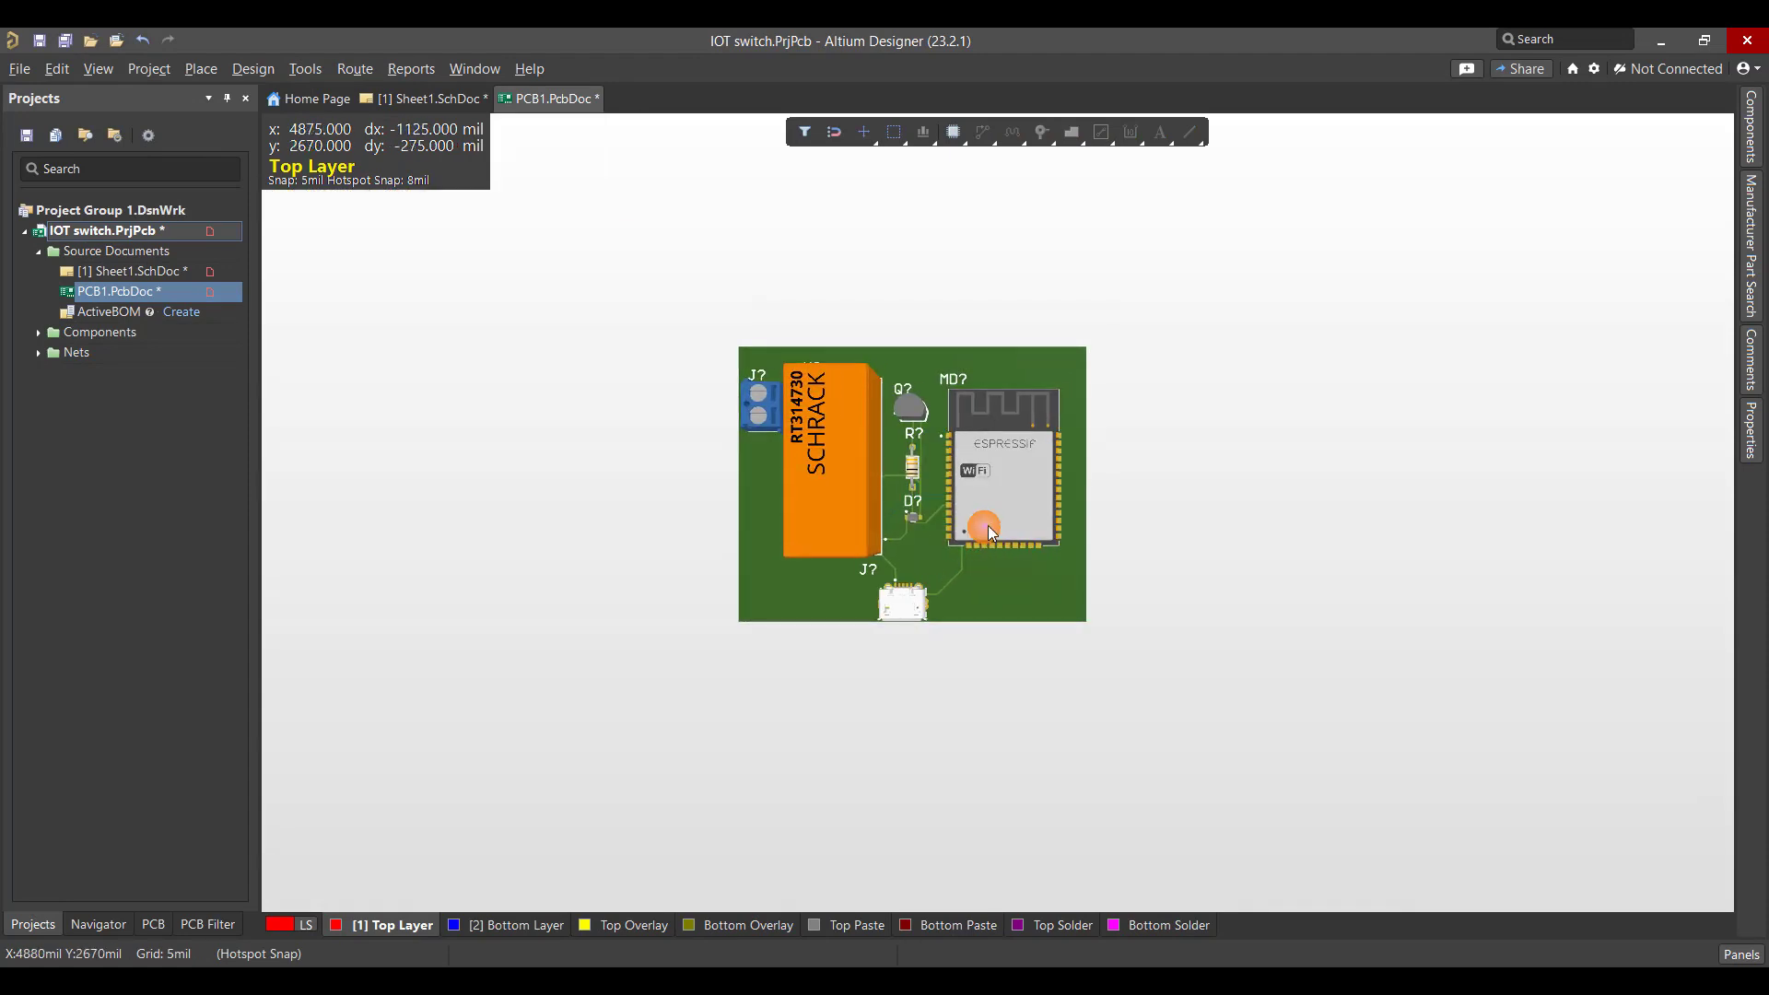